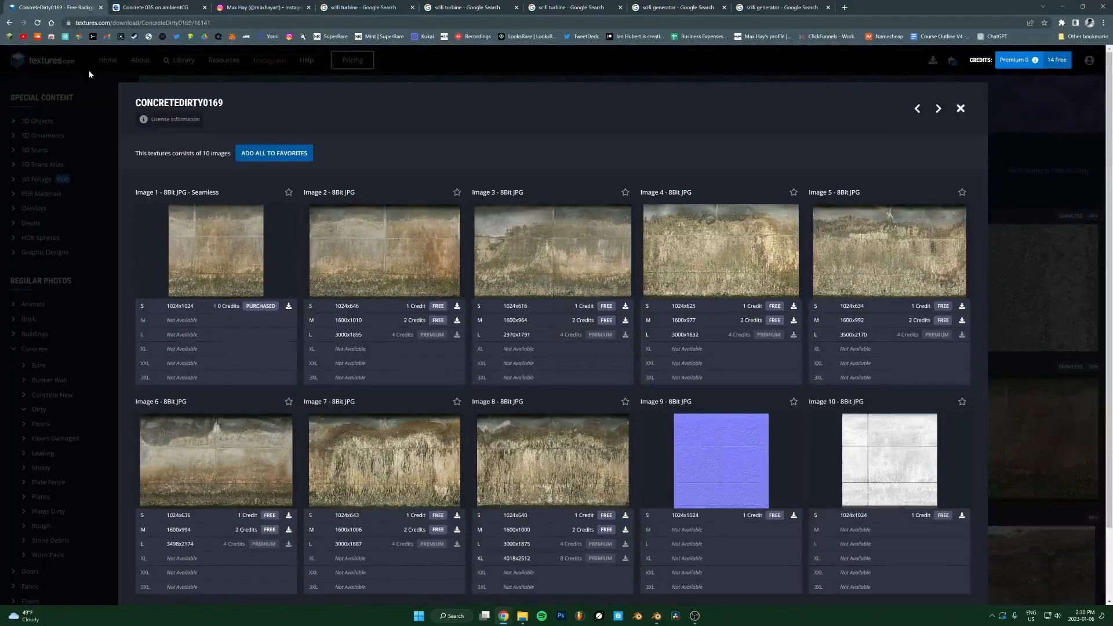
# Compare the Concrete 035 material page on ambientCG with the ConcreteDirty0169 texture page on textures.com
pyautogui.click(140, 3)
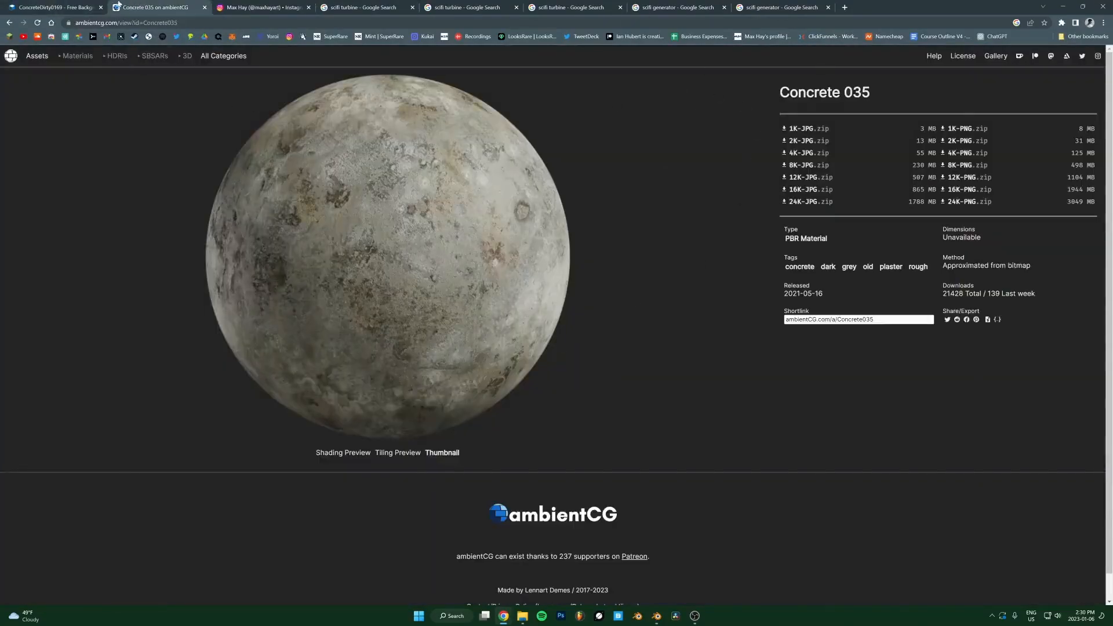
pyautogui.click(76, 5)
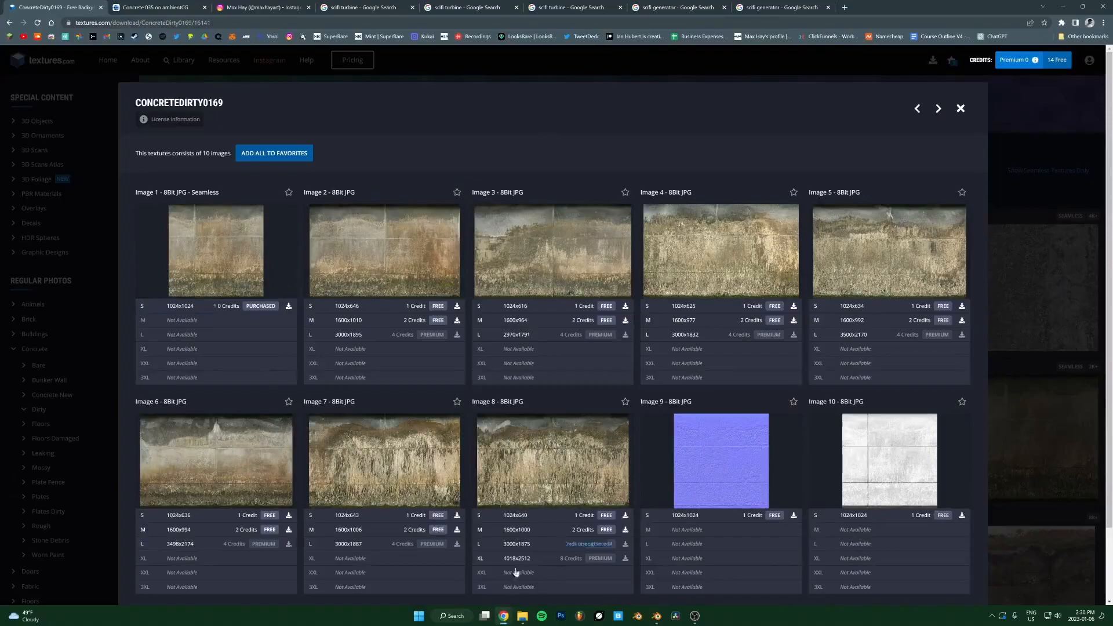
# Switch to Blender, select the back wall around the fan (Cube.005), and widen the node and image editors
pyautogui.click(504, 616)
pyautogui.scroll(5, 545, 340)
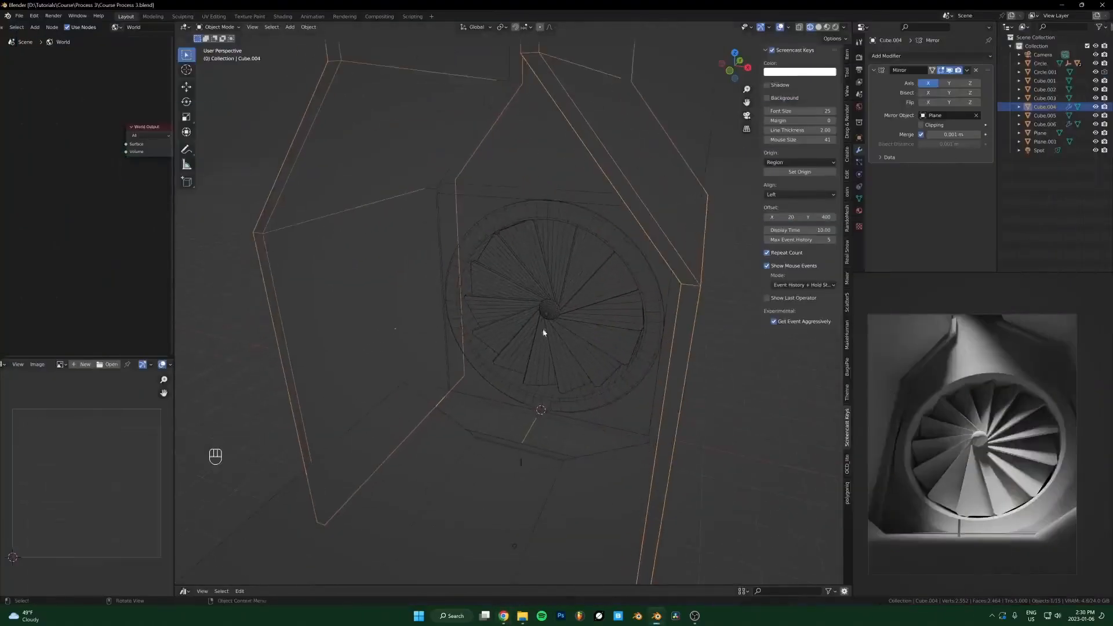
pyautogui.click(545, 218)
pyautogui.moveTo(463, 349); pyautogui.dragTo(523, 362, button='middle')
pyautogui.moveTo(172, 228); pyautogui.dragTo(438, 228)
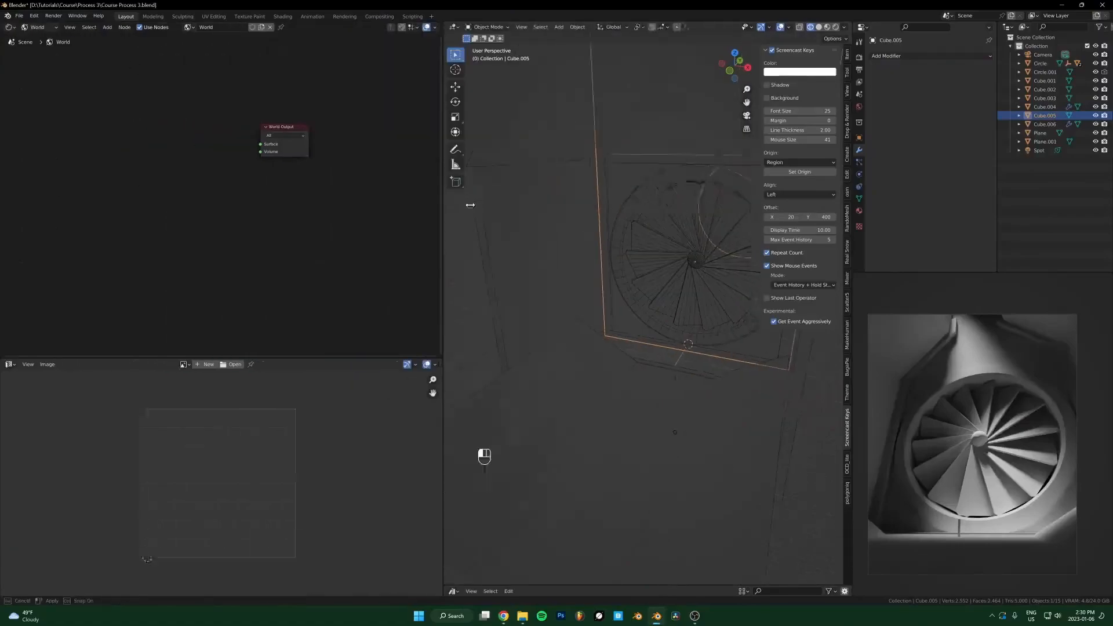
# Apply the back wall's transform and unwrap all its faces with Cube Projection
pyautogui.scroll(3, 528, 368)
pyautogui.moveTo(529, 367); pyautogui.dragTo(703, 330, button='middle')
pyautogui.press('Tab')
pyautogui.press('a')
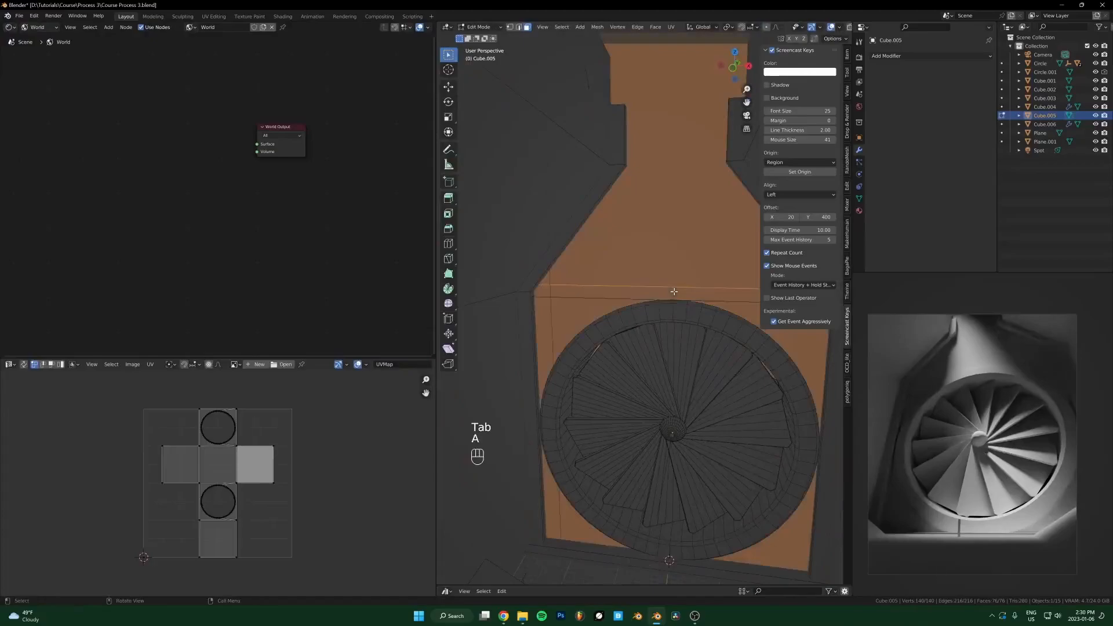
pyautogui.press('Tab')
pyautogui.hotkey('ctrl', 'a')
pyautogui.press('Tab')
pyautogui.press('a')
pyautogui.press('u')
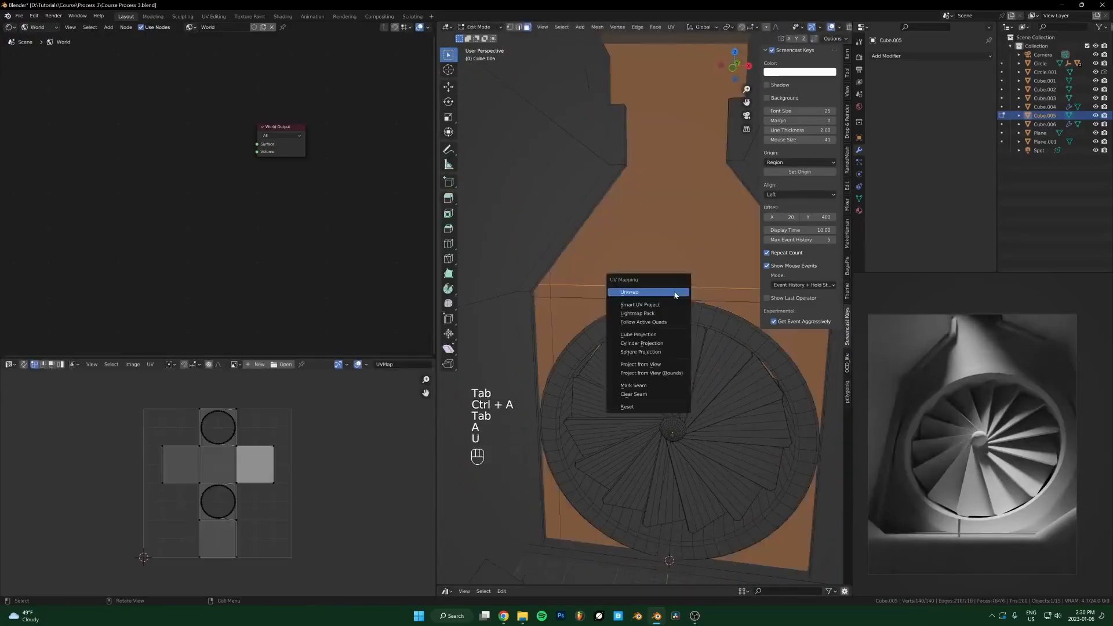
pyautogui.click(638, 334)
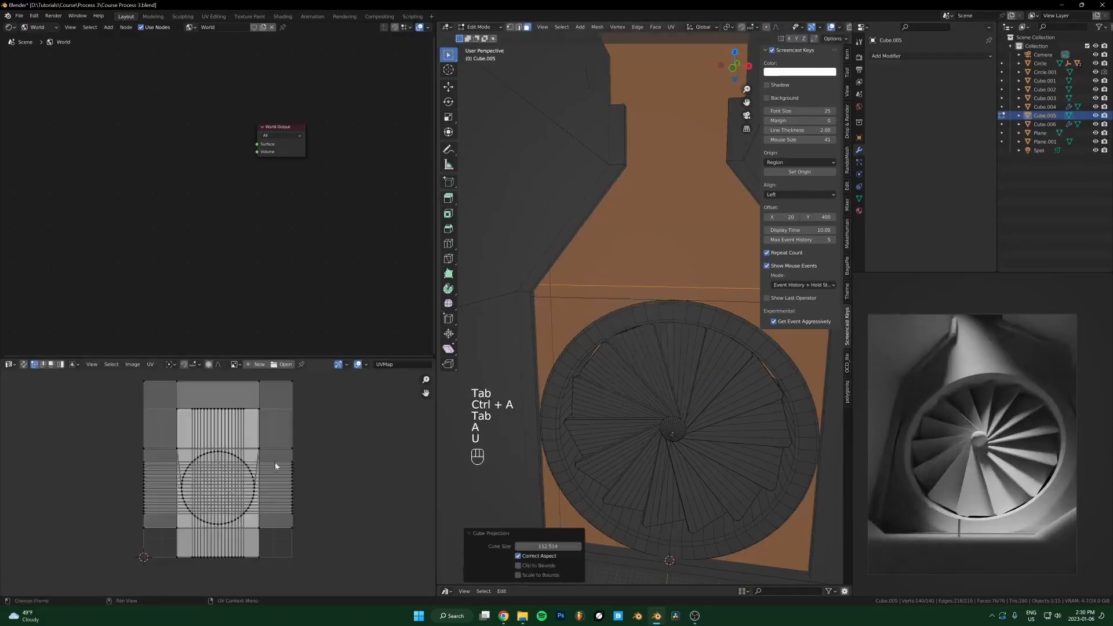
pyautogui.press('Tab')
# Set the shader editor to Object shaders and create a new material for the back wall
pyautogui.click(37, 28)
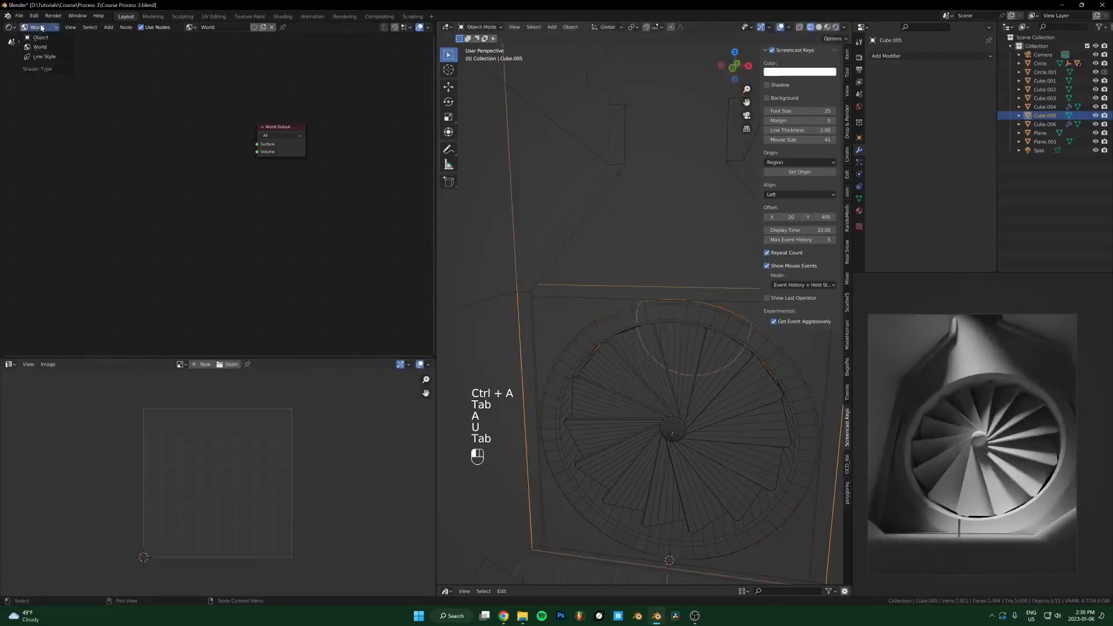
pyautogui.click(41, 38)
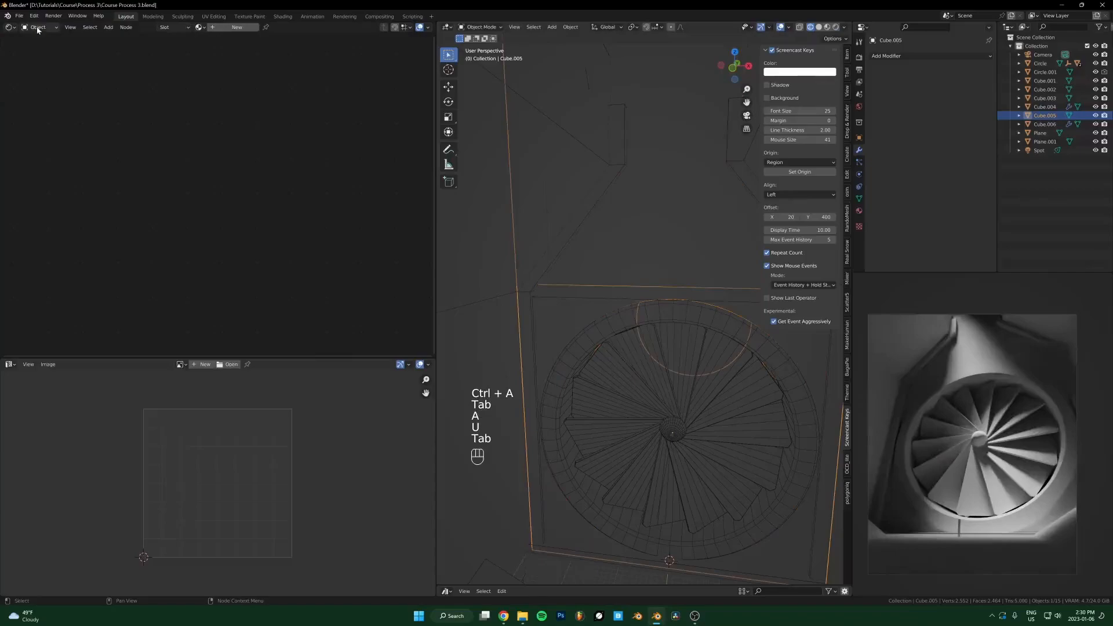
pyautogui.click(236, 27)
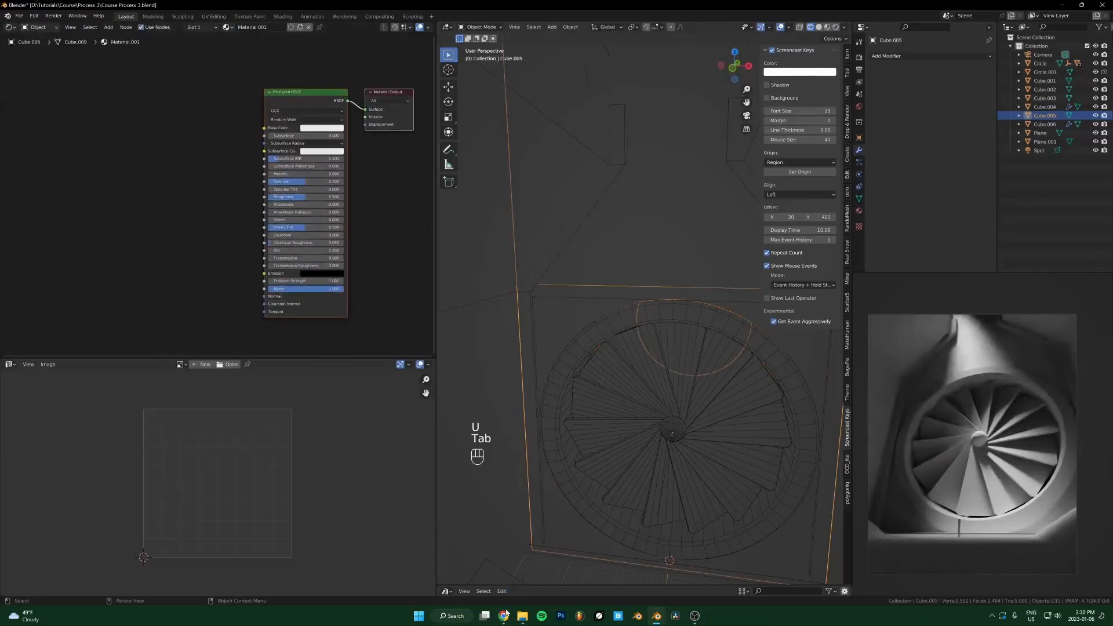
# Start the Principled texture setup on the Principled BSDF node and point its file browser to D:\Textures\AmbientCG\Concrete036_4K-PNG
pyautogui.scroll(2, 160, 212)
pyautogui.moveTo(160, 212); pyautogui.dragTo(138, 242, button='middle')
pyautogui.click(169, 74)
pyautogui.click(269, 111)
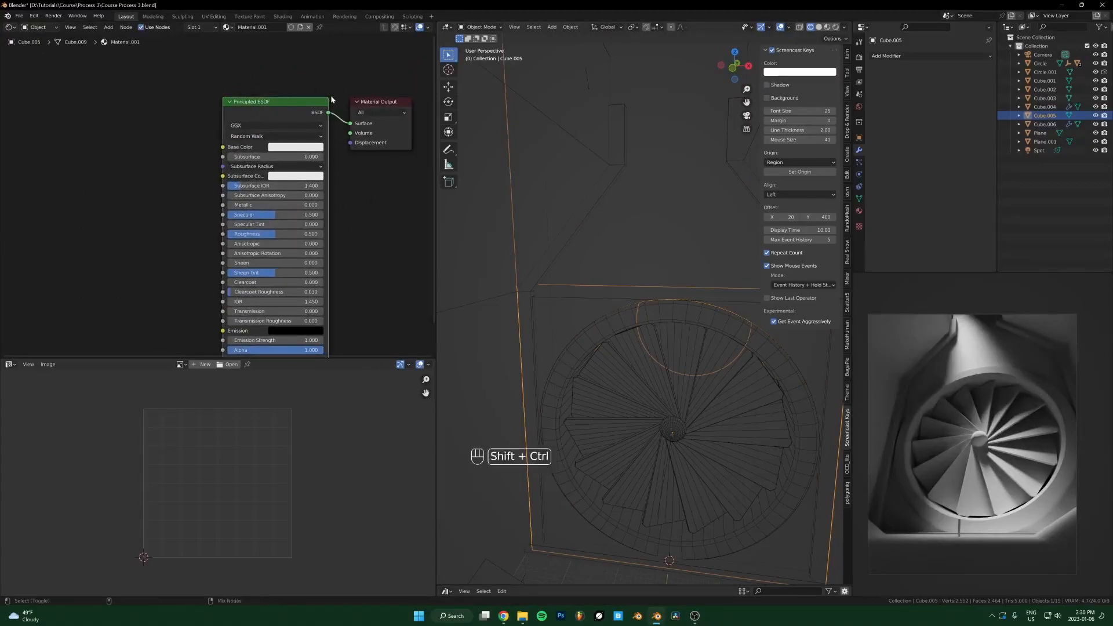
pyautogui.hotkey('ctrl', 'shift', 't')
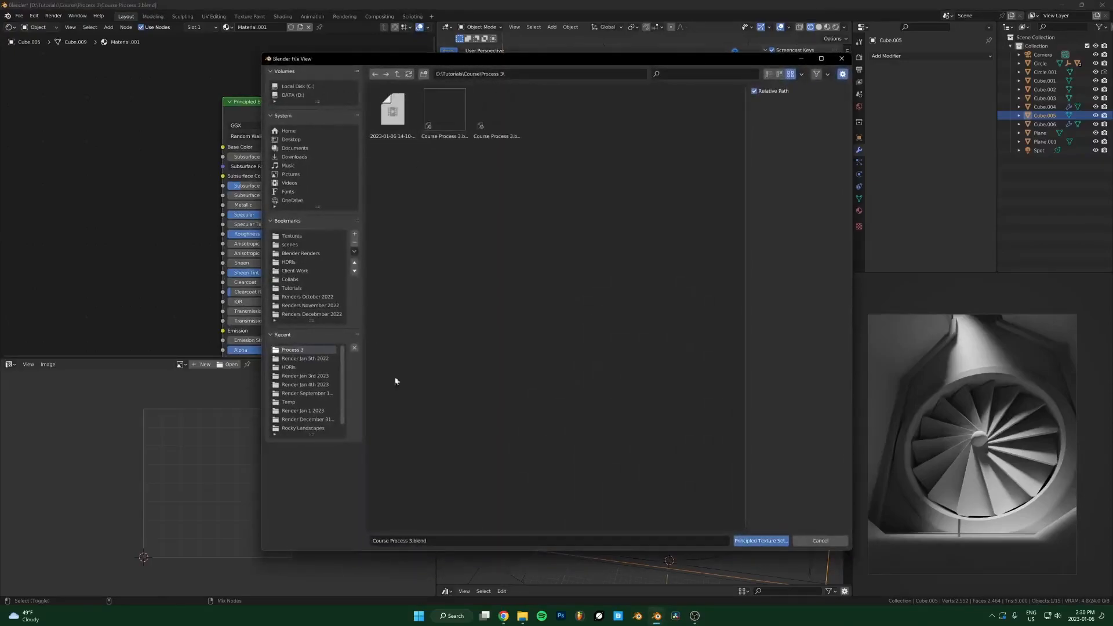
pyautogui.moveTo(523, 616)
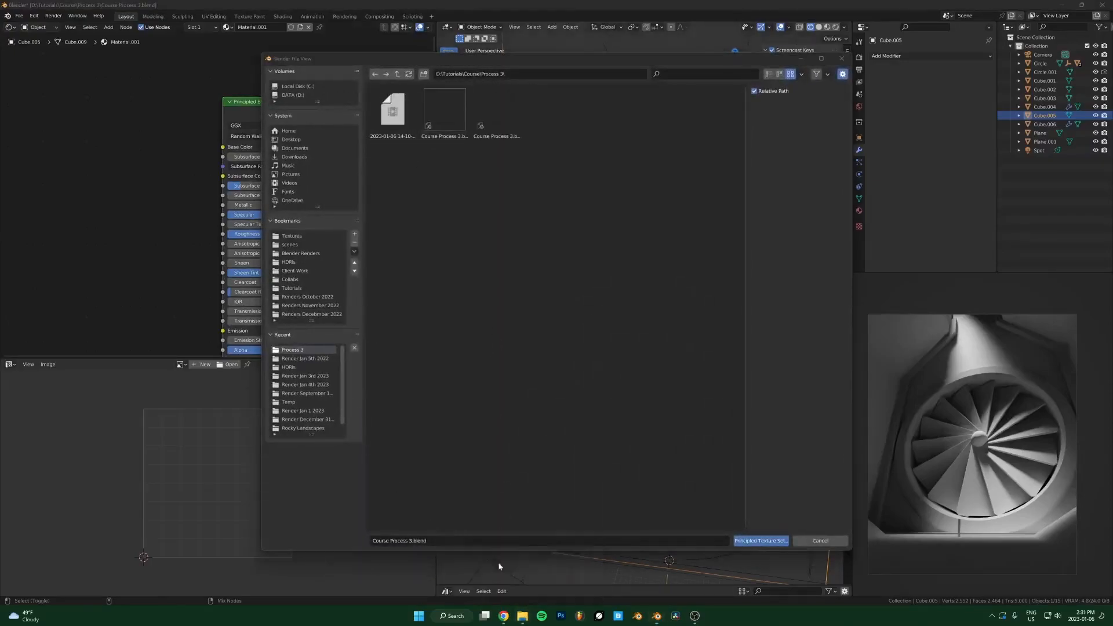
pyautogui.click(500, 567)
pyautogui.moveTo(714, 174); pyautogui.dragTo(424, 161)
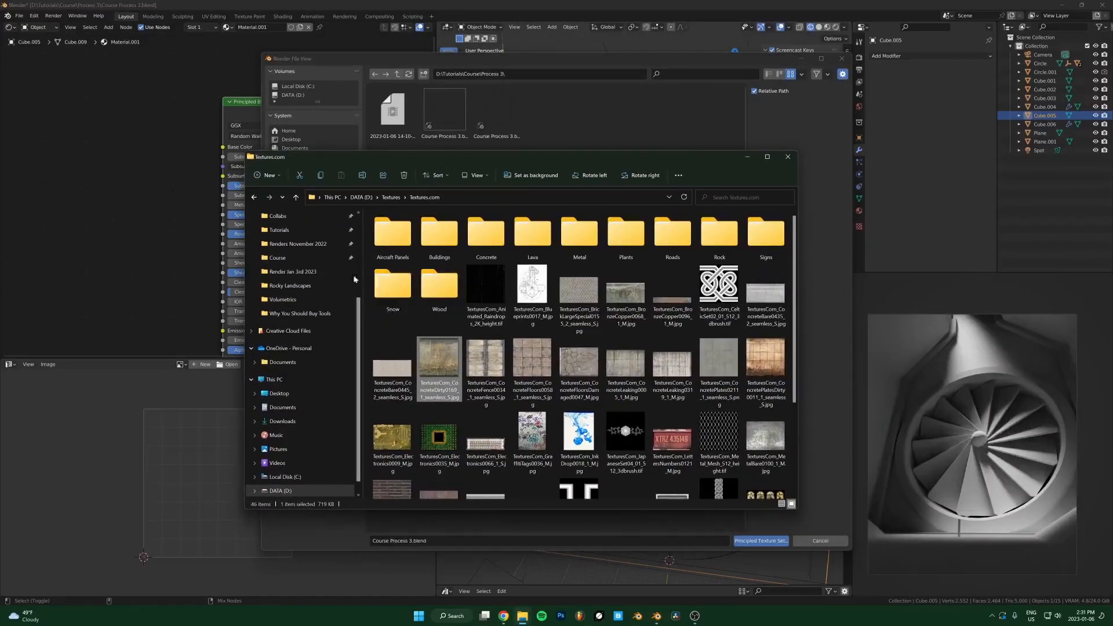
pyautogui.click(390, 197)
pyautogui.doubleClick(392, 229)
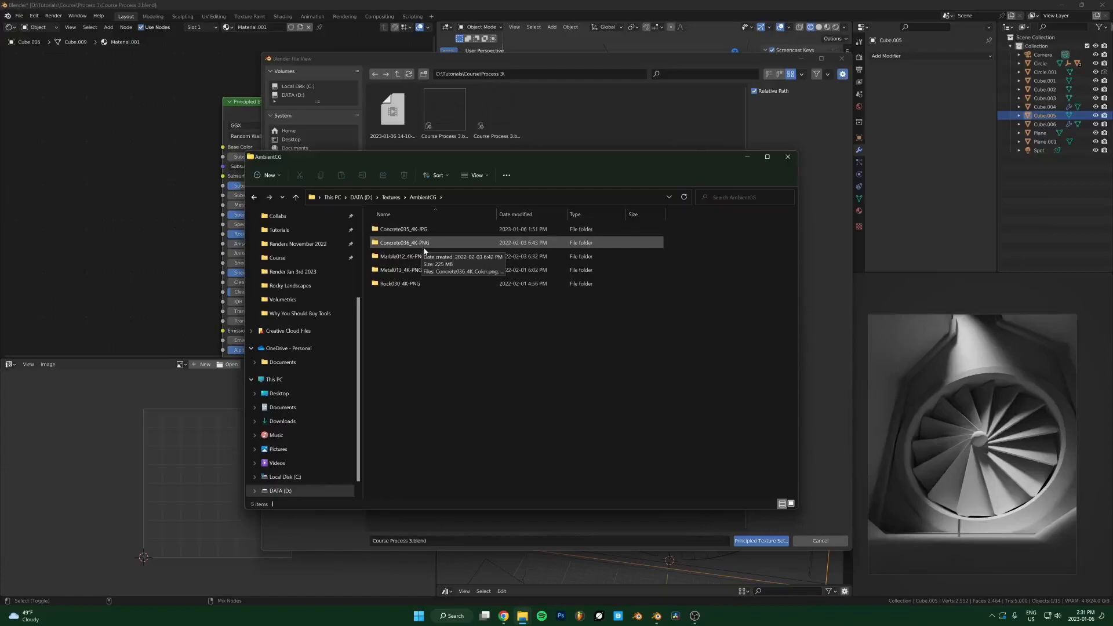
pyautogui.doubleClick(421, 247)
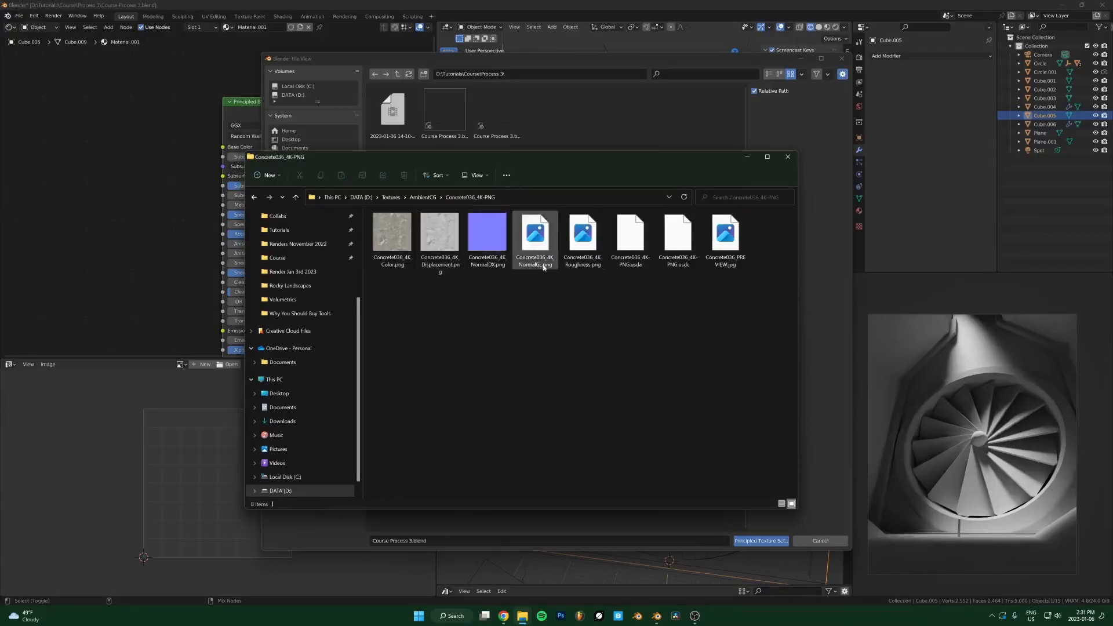
pyautogui.moveTo(390, 240); pyautogui.dragTo(591, 137)
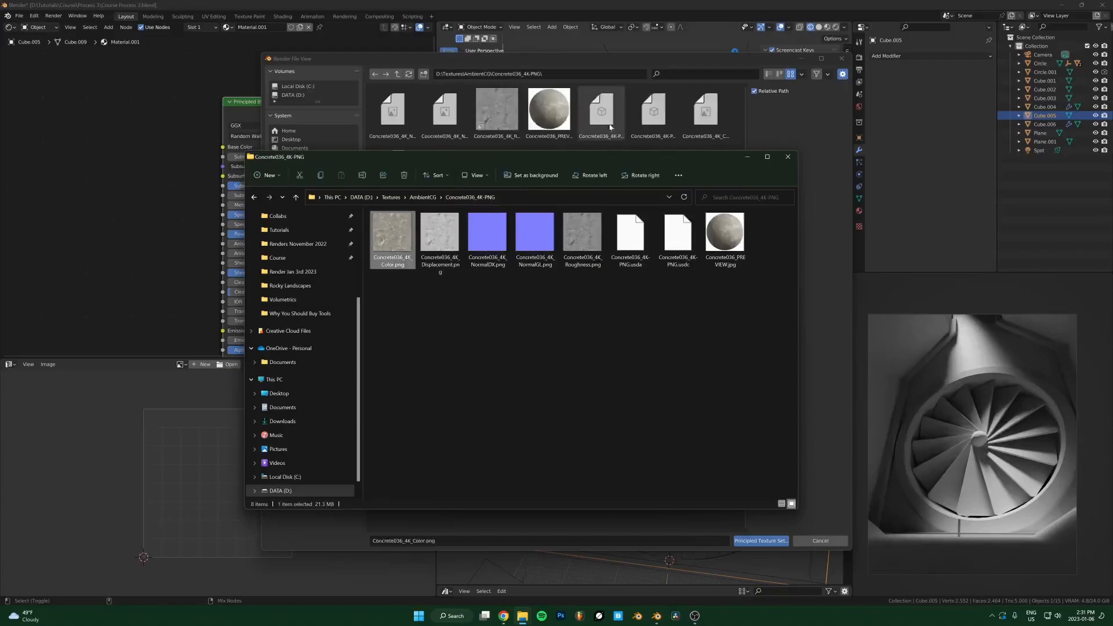
pyautogui.moveTo(392, 237); pyautogui.dragTo(544, 107)
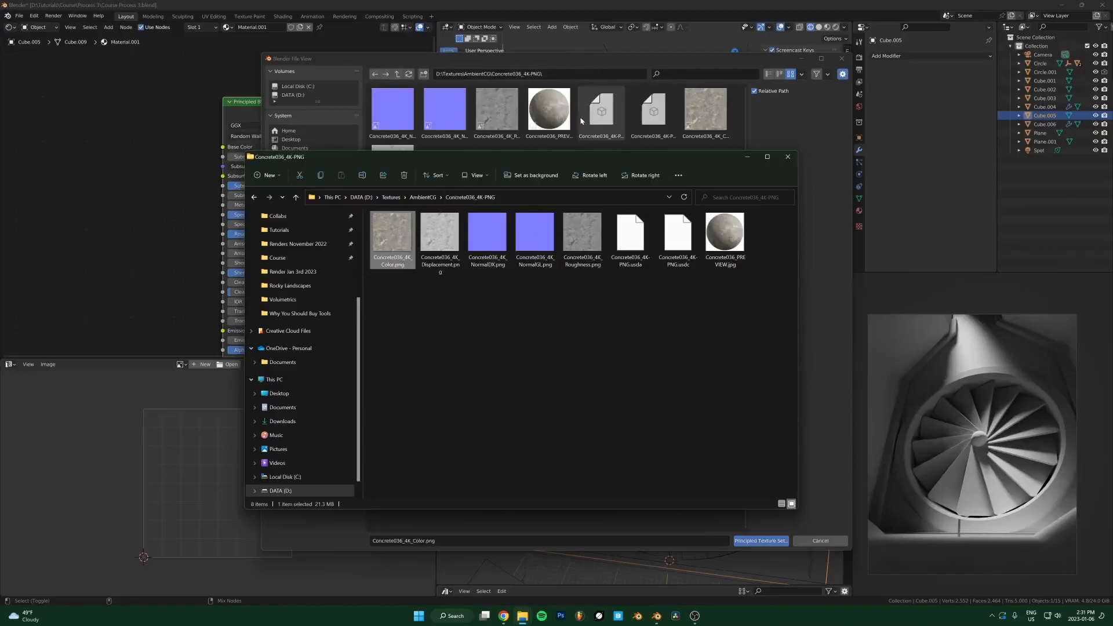
pyautogui.click(587, 58)
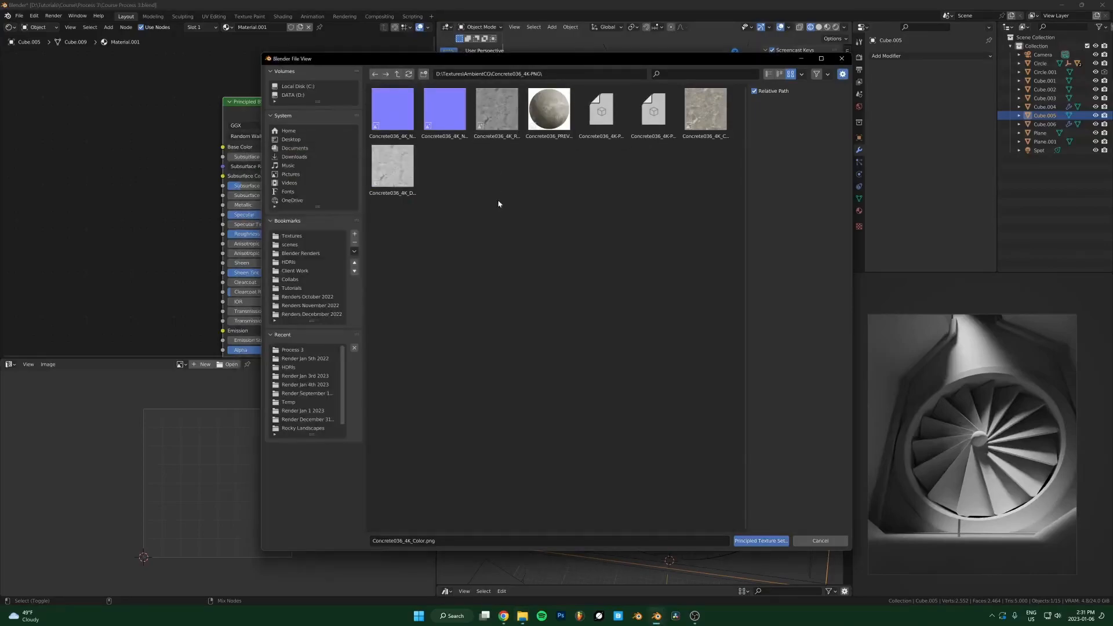
# Load the Concrete036 4K Color, Roughness and NormalGL maps into the Principled texture setup
pyautogui.click(495, 108)
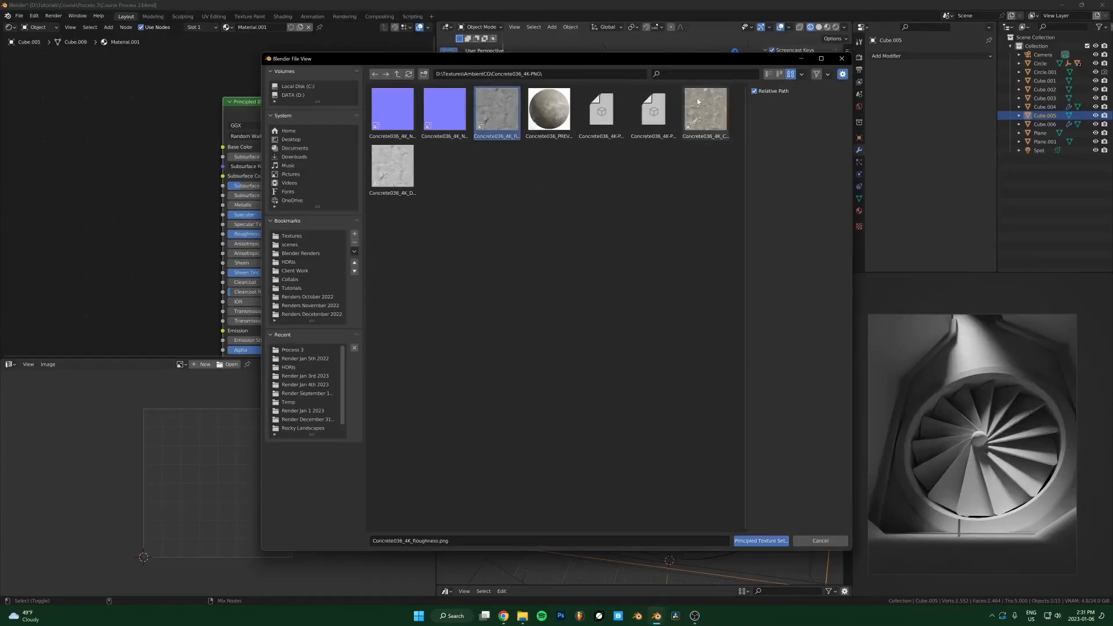
pyautogui.keyDown('ctrl'); pyautogui.click(708, 122); pyautogui.keyUp('ctrl')
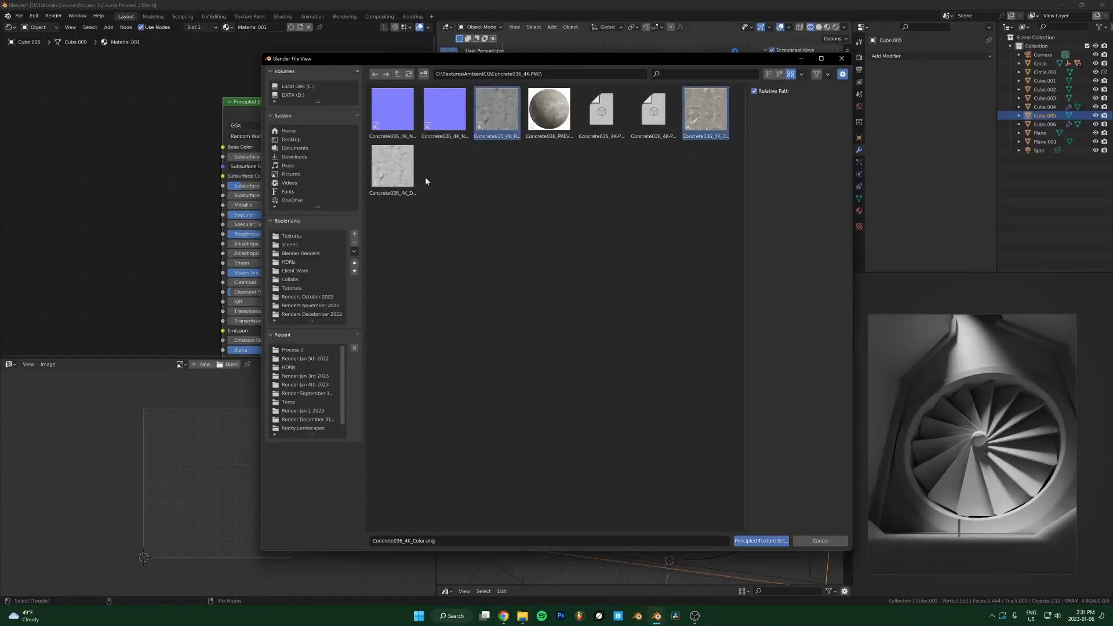
pyautogui.keyDown('ctrl'); pyautogui.click(407, 180); pyautogui.keyUp('ctrl')
pyautogui.keyDown('ctrl'); pyautogui.click(444, 121); pyautogui.keyUp('ctrl')
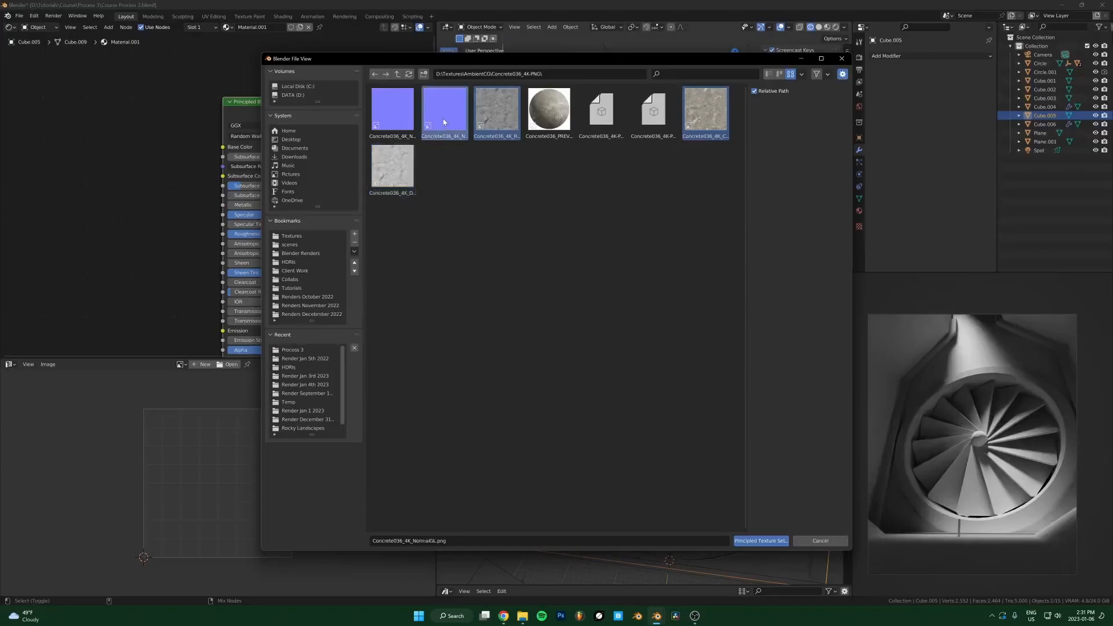
pyautogui.keyDown('ctrl'); pyautogui.click(400, 119); pyautogui.keyUp('ctrl')
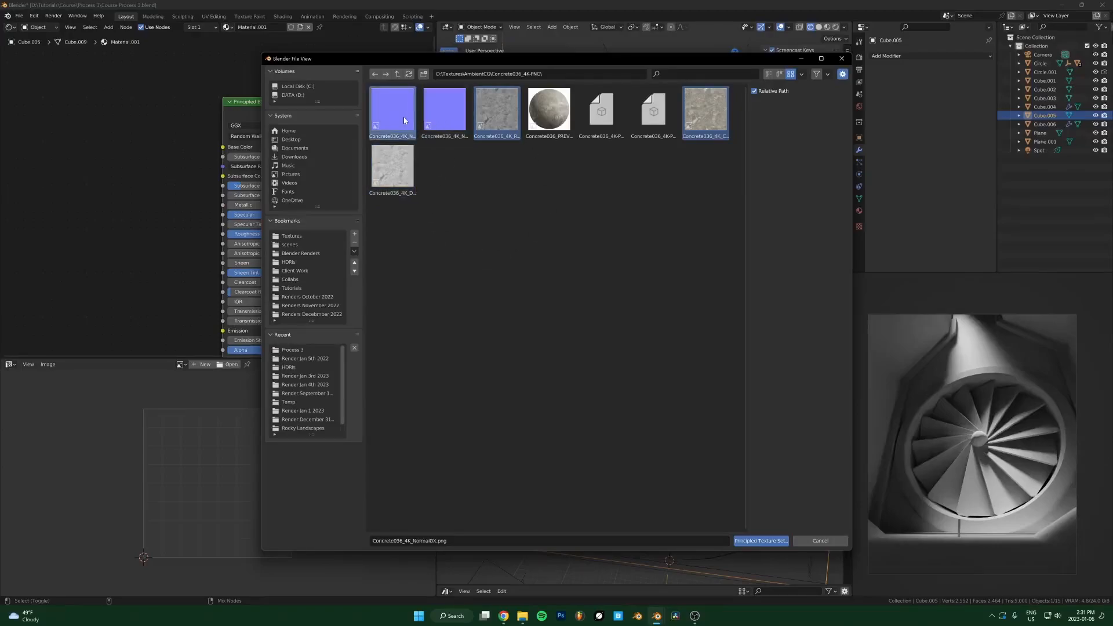
pyautogui.keyDown('ctrl'); pyautogui.click(441, 120); pyautogui.keyUp('ctrl')
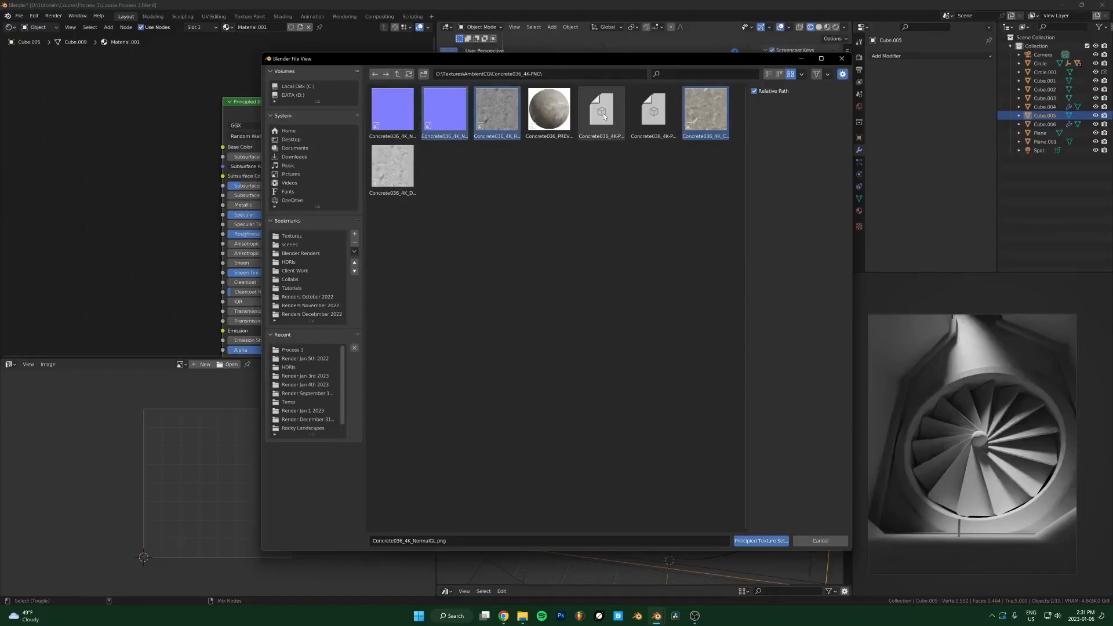
pyautogui.keyDown('ctrl'); pyautogui.click(603, 116); pyautogui.keyUp('ctrl')
pyautogui.keyDown('ctrl'); pyautogui.click(648, 112); pyautogui.keyUp('ctrl')
pyautogui.keyDown('ctrl'); pyautogui.click(648, 113); pyautogui.keyUp('ctrl')
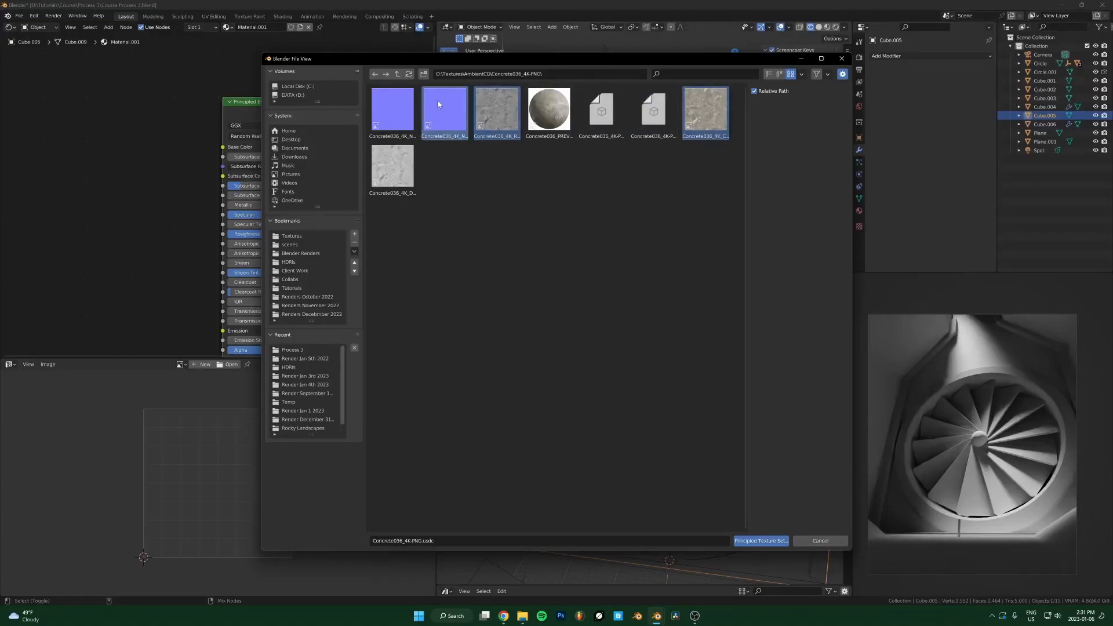
pyautogui.click(762, 541)
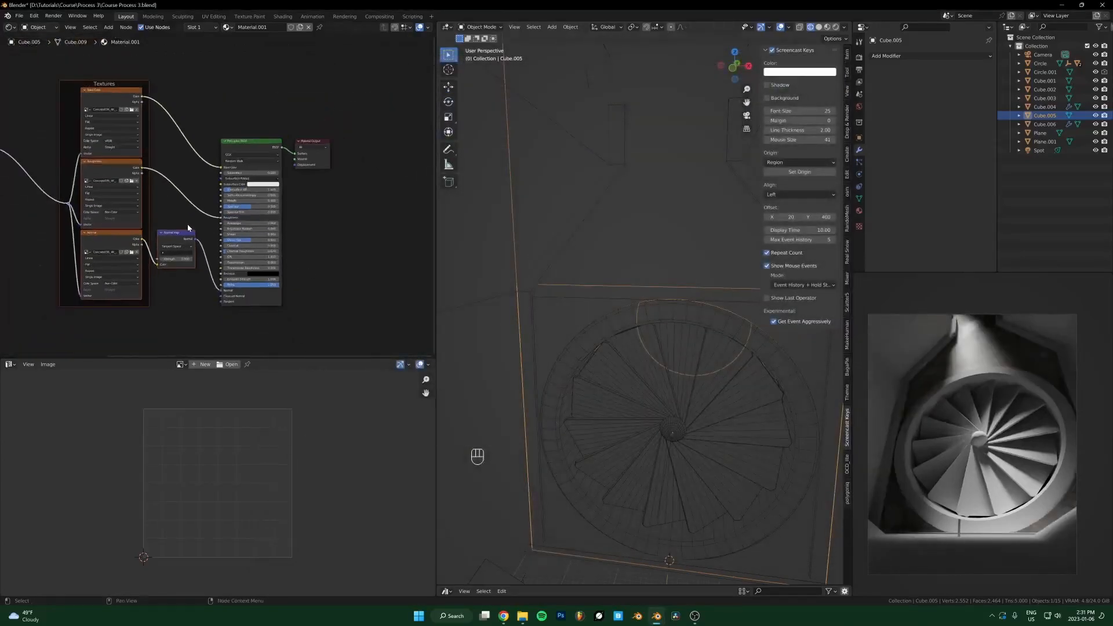
pyautogui.scroll(2, 83, 66)
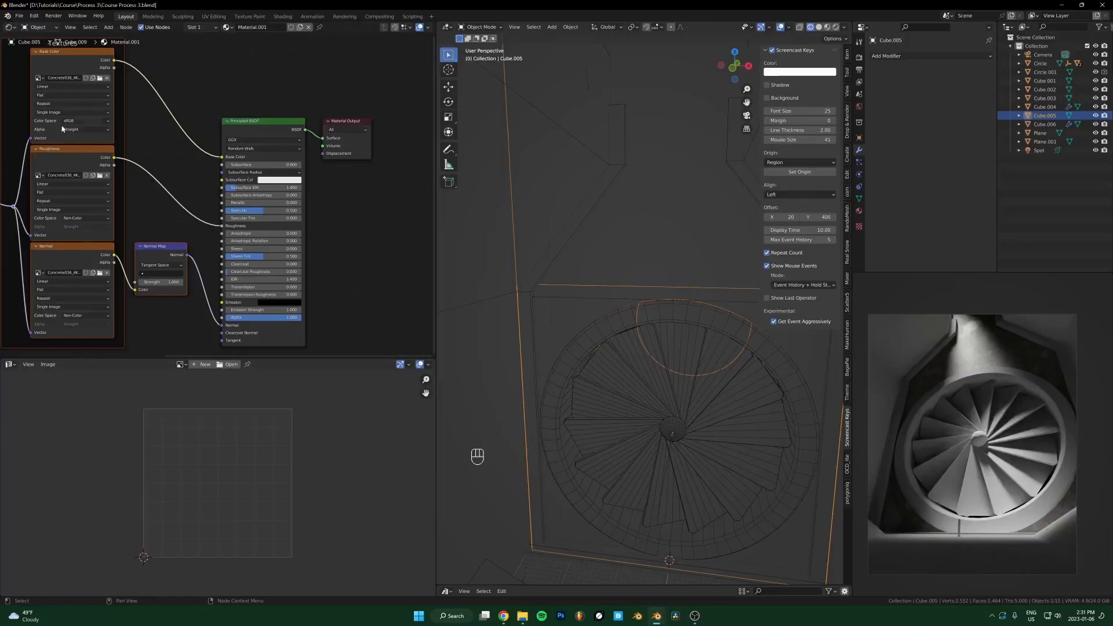
pyautogui.scroll(-2, 189, 177)
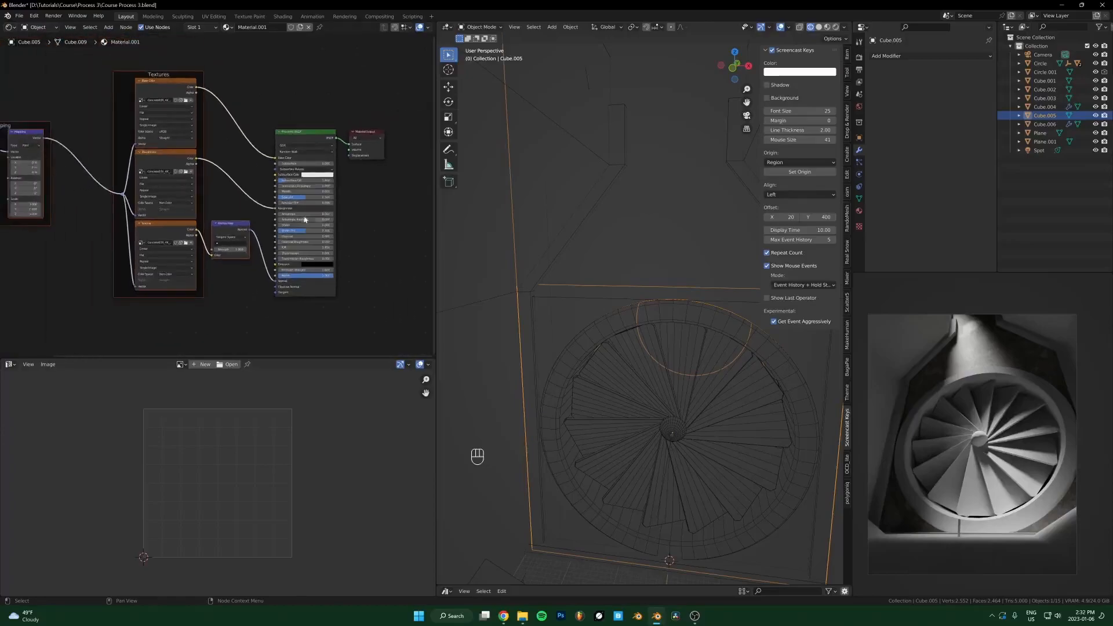
pyautogui.scroll(2, 293, 220)
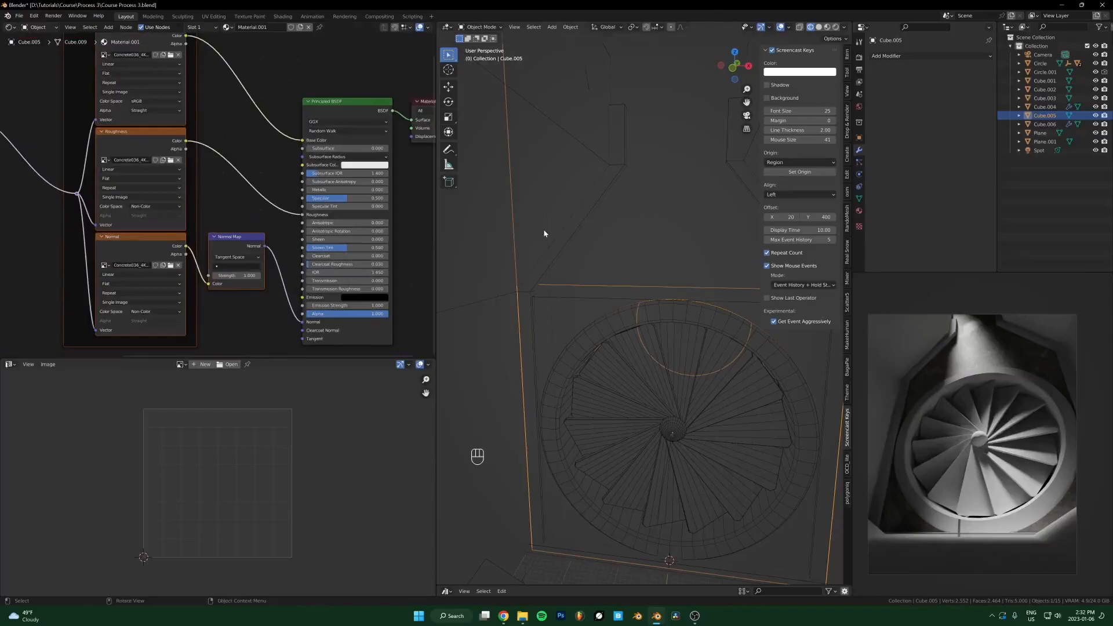
# Link the back wall's concrete material to the fan ring, fan blades, side walls, floor plane and the ledge pieces below the fan
pyautogui.keyDown('shift'); pyautogui.moveTo(652, 316); pyautogui.dragTo(623, 304, button='middle'); pyautogui.keyUp('shift')
pyautogui.scroll(-1, 625, 310)
pyautogui.click(616, 350)
pyautogui.keyDown('shift'); pyautogui.click(574, 314); pyautogui.keyUp('shift')
pyautogui.keyDown('shift'); pyautogui.click(566, 220); pyautogui.keyUp('shift')
pyautogui.scroll(-1, 601, 428)
pyautogui.keyDown('shift'); pyautogui.moveTo(601, 428); pyautogui.dragTo(600, 370, button='middle'); pyautogui.keyUp('shift')
pyautogui.keyDown('shift'); pyautogui.click(599, 447); pyautogui.keyUp('shift')
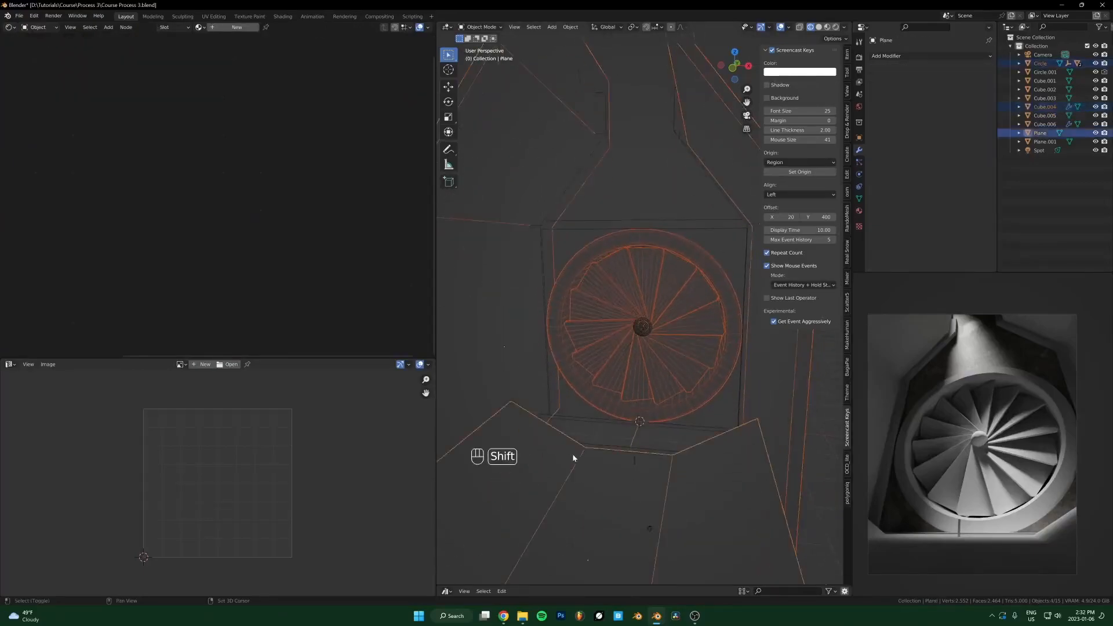
pyautogui.keyDown('shift'); pyautogui.click(600, 447); pyautogui.keyUp('shift')
pyautogui.keyDown('shift'); pyautogui.click(586, 420); pyautogui.keyUp('shift')
pyautogui.keyDown('shift'); pyautogui.click(585, 353); pyautogui.keyUp('shift')
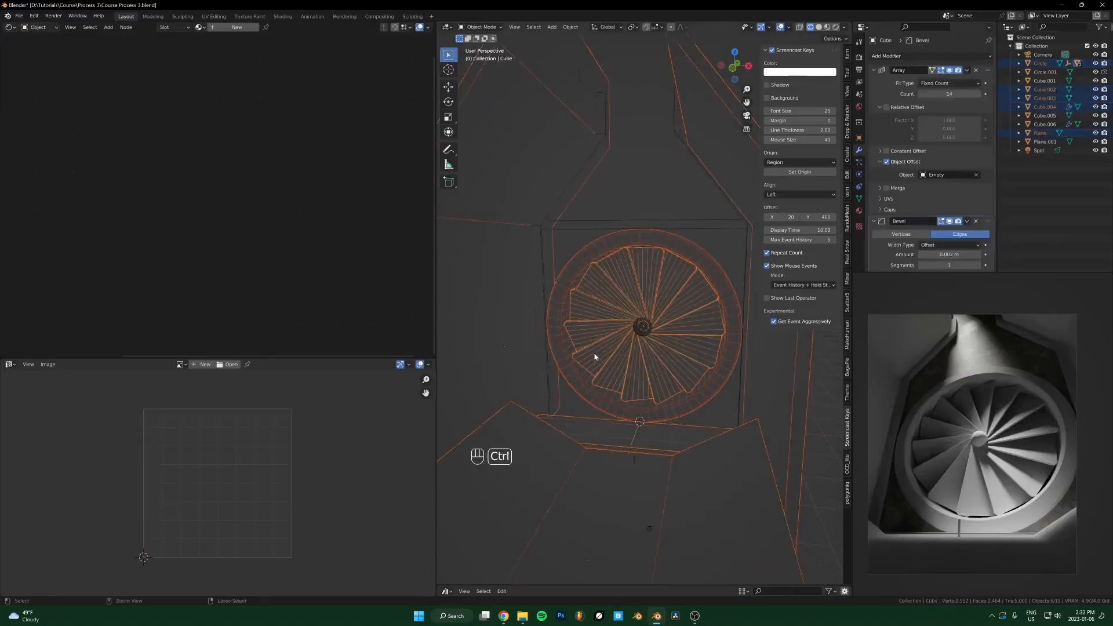
pyautogui.keyDown('shift'); pyautogui.click(644, 192); pyautogui.keyUp('shift')
pyautogui.scroll(-3, 640, 193)
pyautogui.moveTo(640, 194); pyautogui.dragTo(636, 228, button='middle')
pyautogui.hotkey('ctrl', 'l')
pyautogui.press('m')
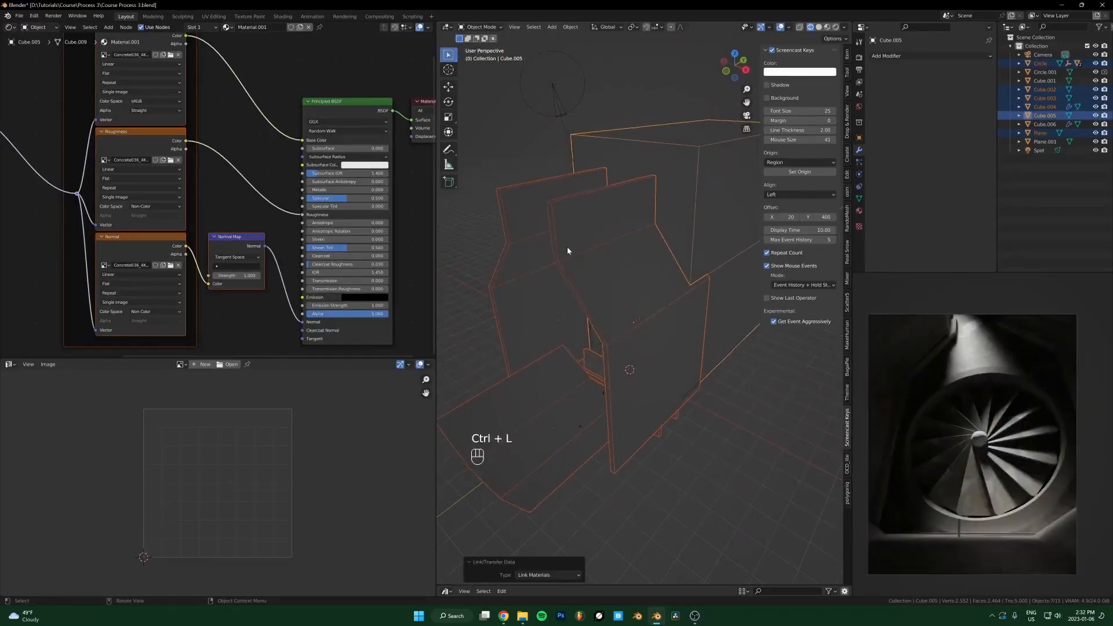
# Apply the transform of the mirrored side wall (Cube.004) and unwrap all its faces with Cube Projection
pyautogui.click(554, 307)
pyautogui.hotkey('ctrl', 'a')
pyautogui.click(588, 289)
pyautogui.press('Tab')
pyautogui.press('a')
pyautogui.press('u')
pyautogui.click(596, 292)
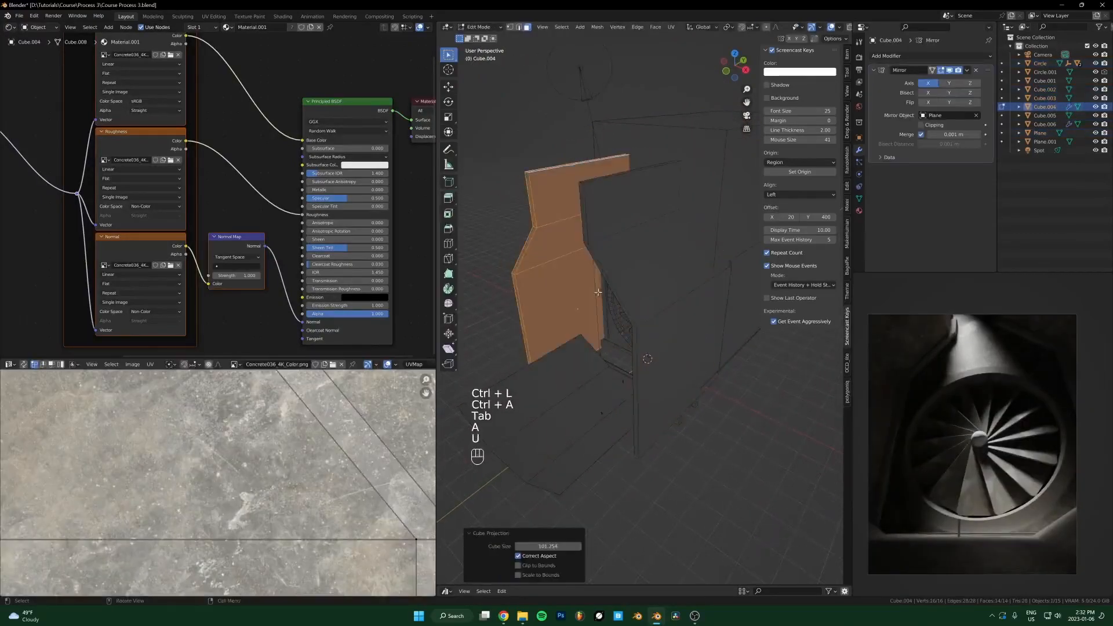
# Scale up all the side wall's UVs in the UV editor so the concrete texture repeats across it
pyautogui.scroll(4, 597, 293)
pyautogui.press('Tab')
pyautogui.press('Tab')
pyautogui.press('a')
pyautogui.press('a')
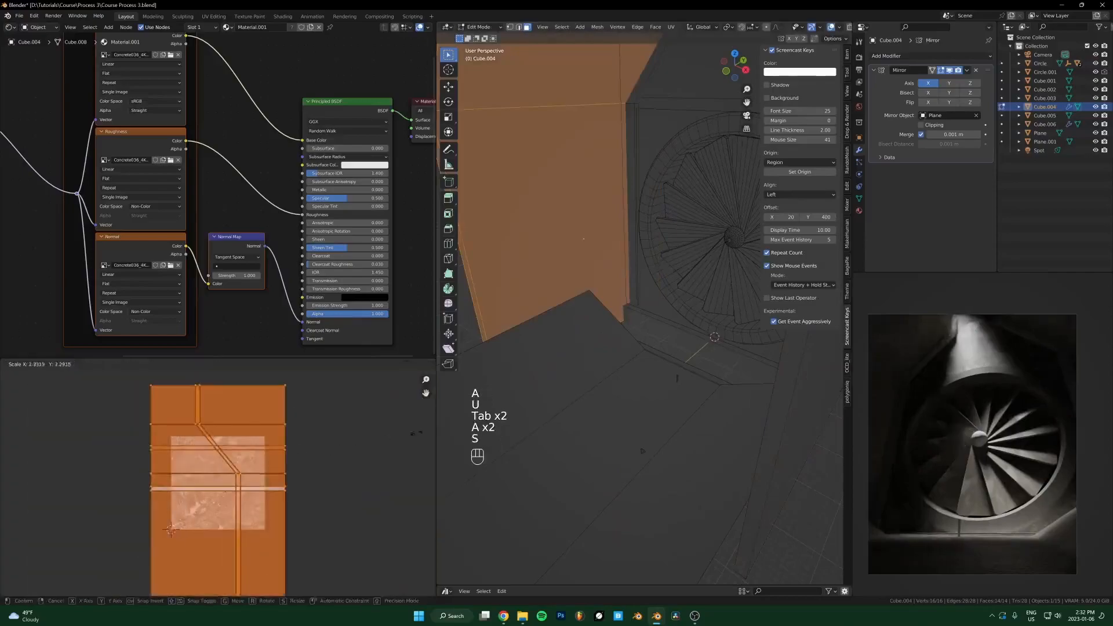
pyautogui.press('s')
pyautogui.press('Tab')
# Unwrap all faces of the floor plane with Cube Projection
pyautogui.click(579, 331)
pyautogui.press('Tab')
pyautogui.press('a')
pyautogui.press('u')
pyautogui.click(567, 337)
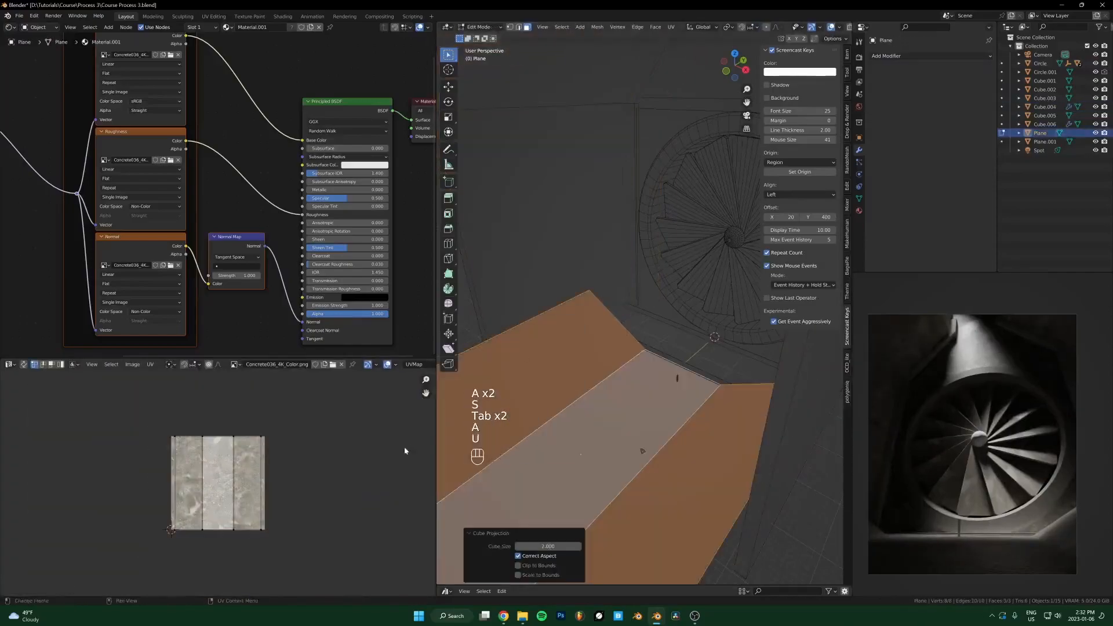
# Unwrap all faces of the fan blade with Cube Projection and scale up its UVs
pyautogui.press('Tab')
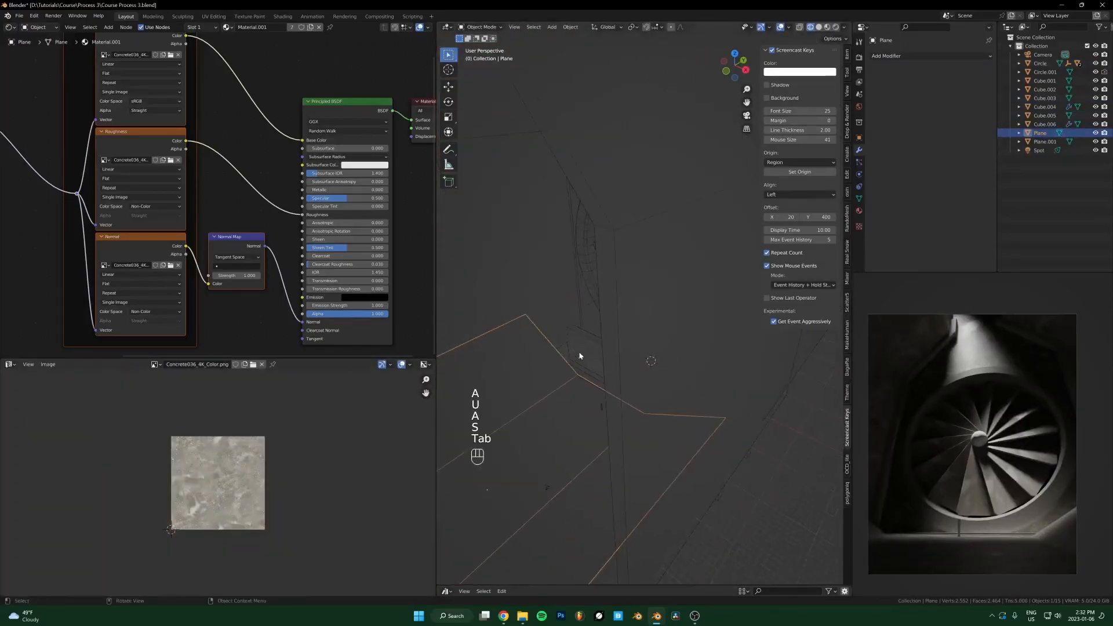
pyautogui.moveTo(641, 256); pyautogui.dragTo(641, 269, button='middle')
pyautogui.click(614, 304)
pyautogui.press('Tab')
pyautogui.press('a')
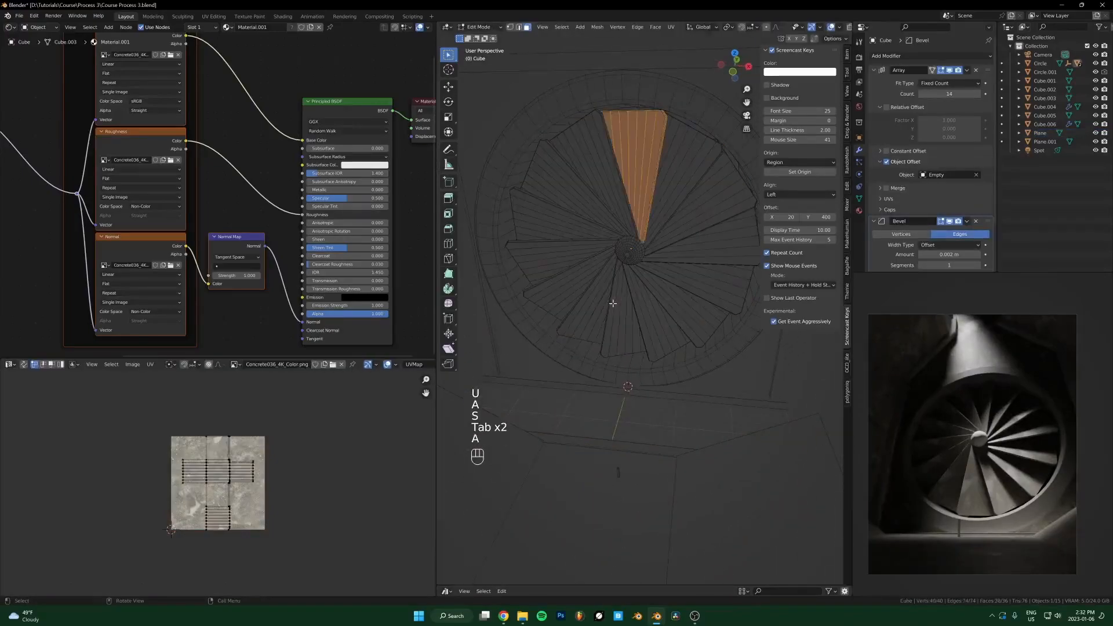
pyautogui.press('u')
pyautogui.press('a')
pyautogui.press('s')
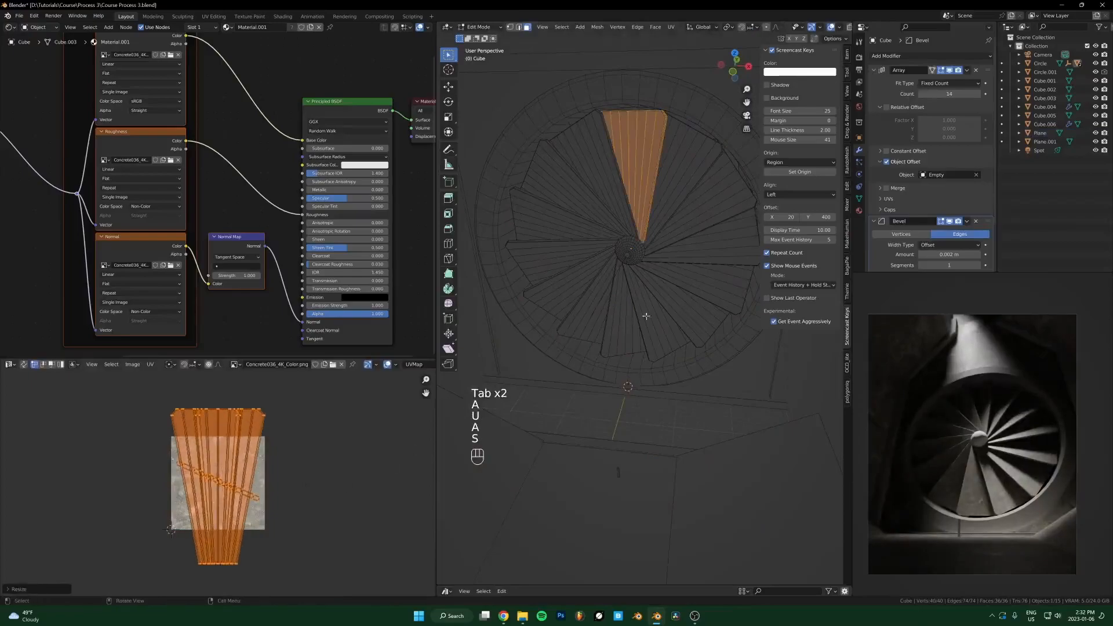
# Link the fan blades' concrete material to the central hub
pyautogui.press('Tab')
pyautogui.click(628, 246)
pyautogui.keyDown('shift'); pyautogui.click(656, 215); pyautogui.keyUp('shift')
pyautogui.hotkey('ctrl', 'l')
pyautogui.press('m')
# Unwrap all faces of the hub with Cube Projection and scale down its UVs on the concrete texture
pyautogui.press('Tab')
pyautogui.press('a')
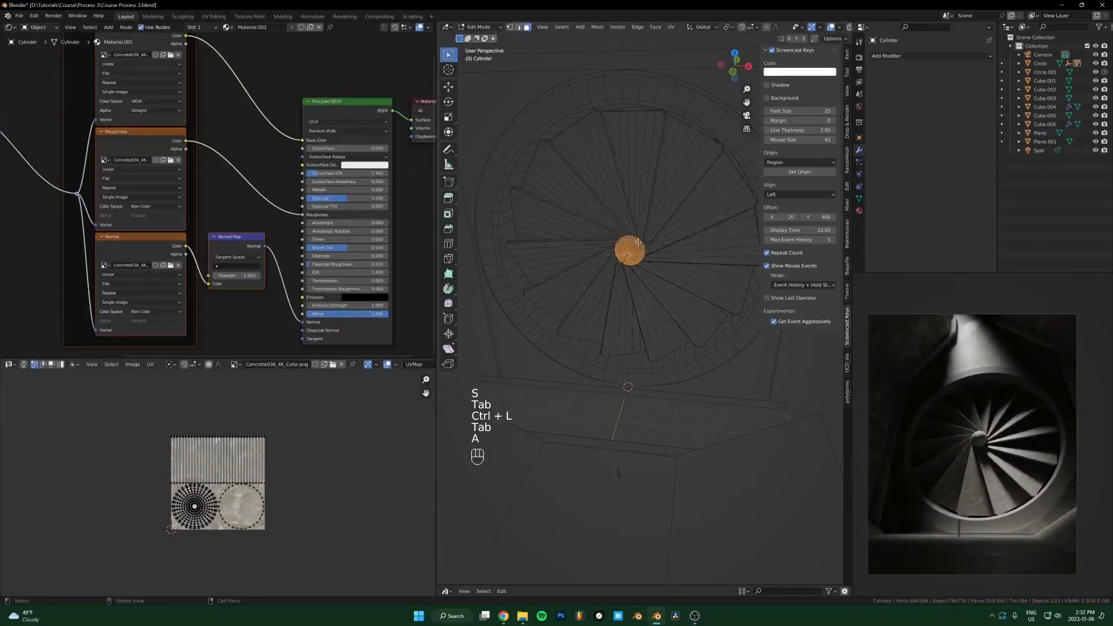
pyautogui.press('u')
pyautogui.click(637, 242)
pyautogui.moveTo(541, 393); pyautogui.dragTo(685, 350, button='middle')
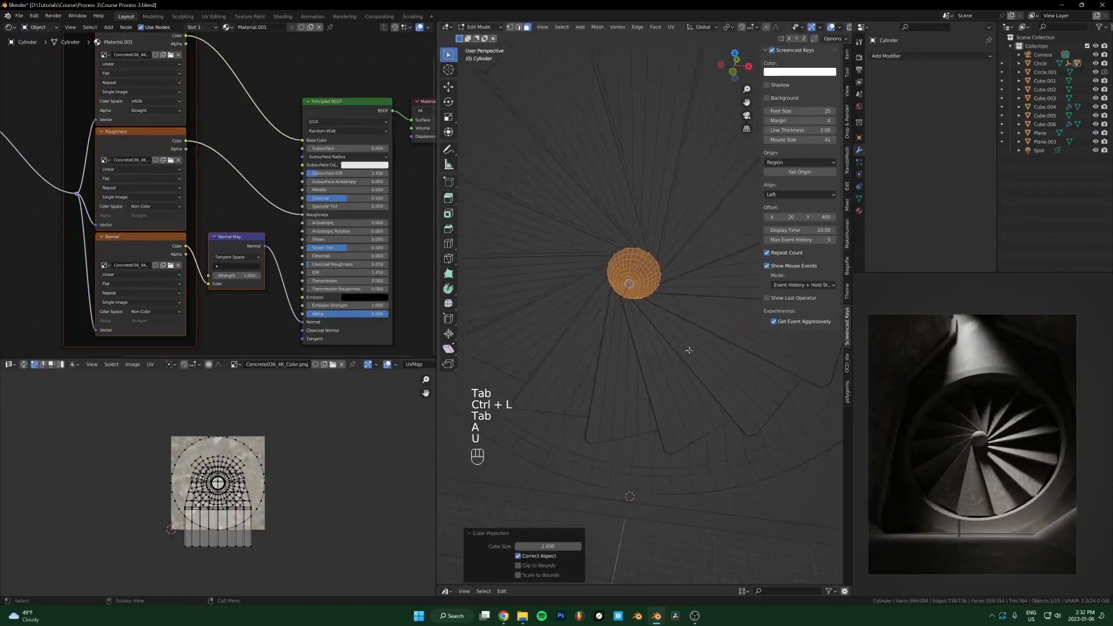
pyautogui.press('a')
pyautogui.press('s')
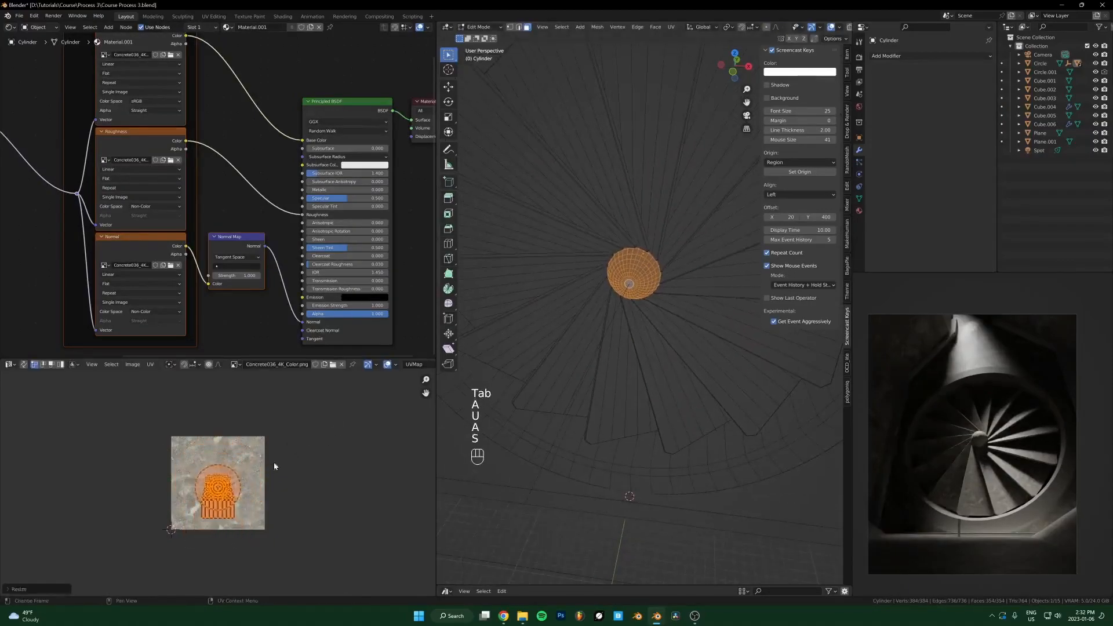
pyautogui.press('g')
pyautogui.press('Tab')
# Scale the fan blade's UVs down slightly in the UV editor
pyautogui.click(601, 334)
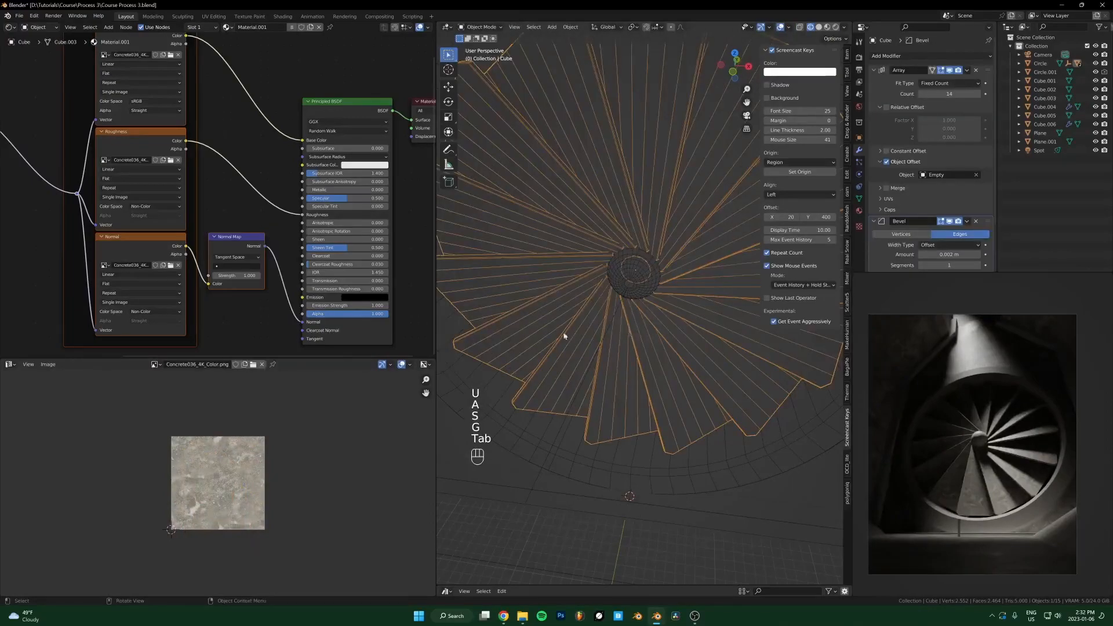
pyautogui.press('Tab')
pyautogui.press('s')
pyautogui.click(302, 442)
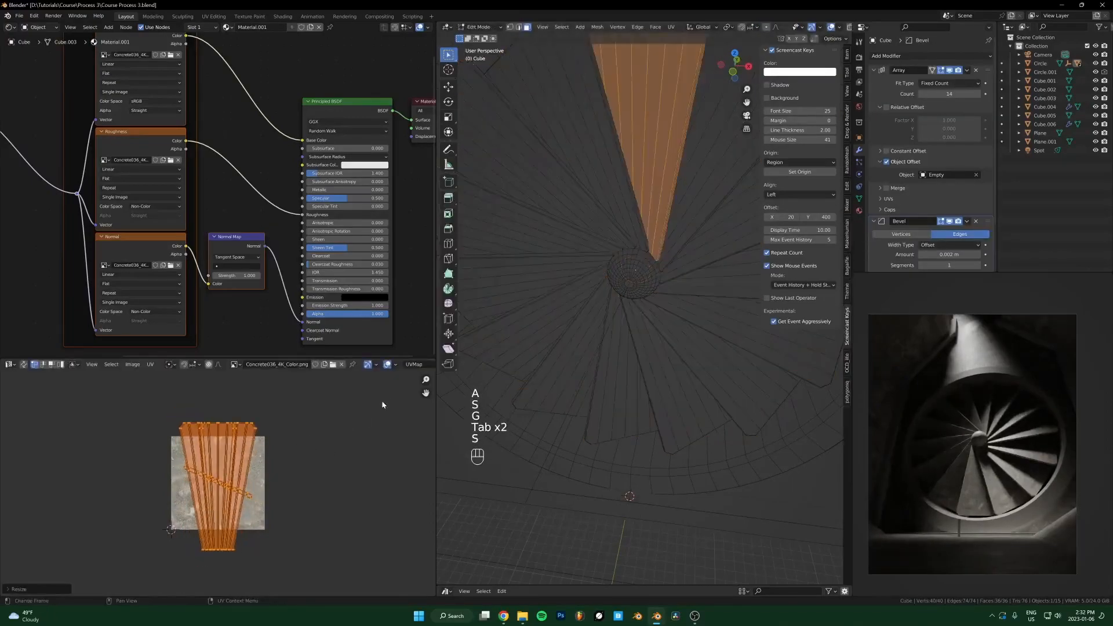
pyautogui.press('Tab')
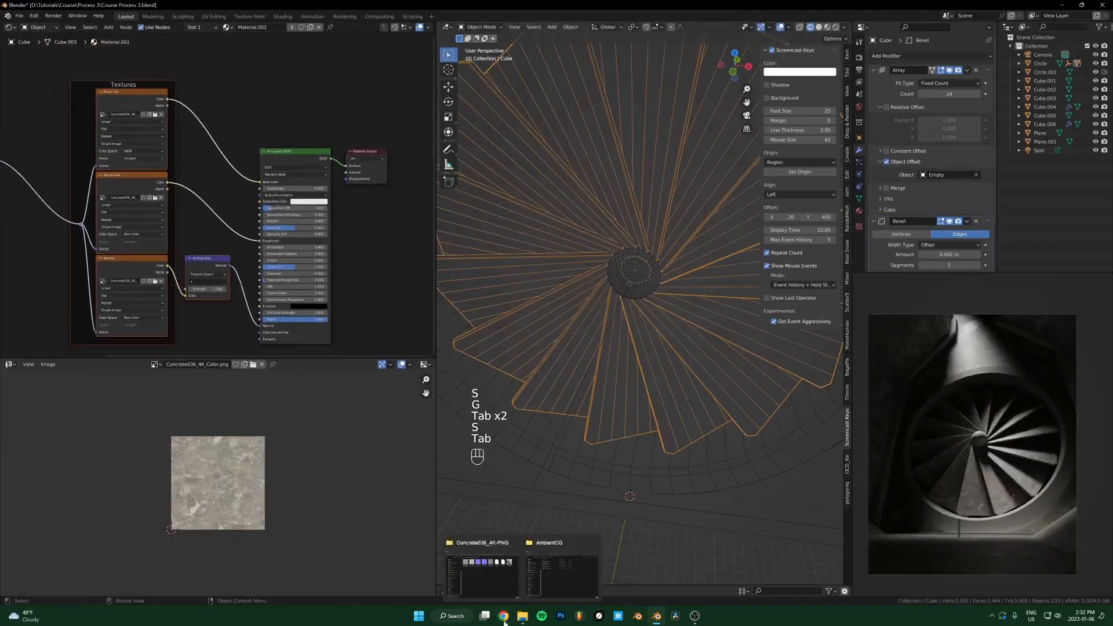
# Bring TexturesCom_ConcreteDirty0169_1_seamless_S.jpg from the Textures.com folder into the concrete material's node tree as an image texture
pyautogui.click(561, 574)
pyautogui.click(304, 228)
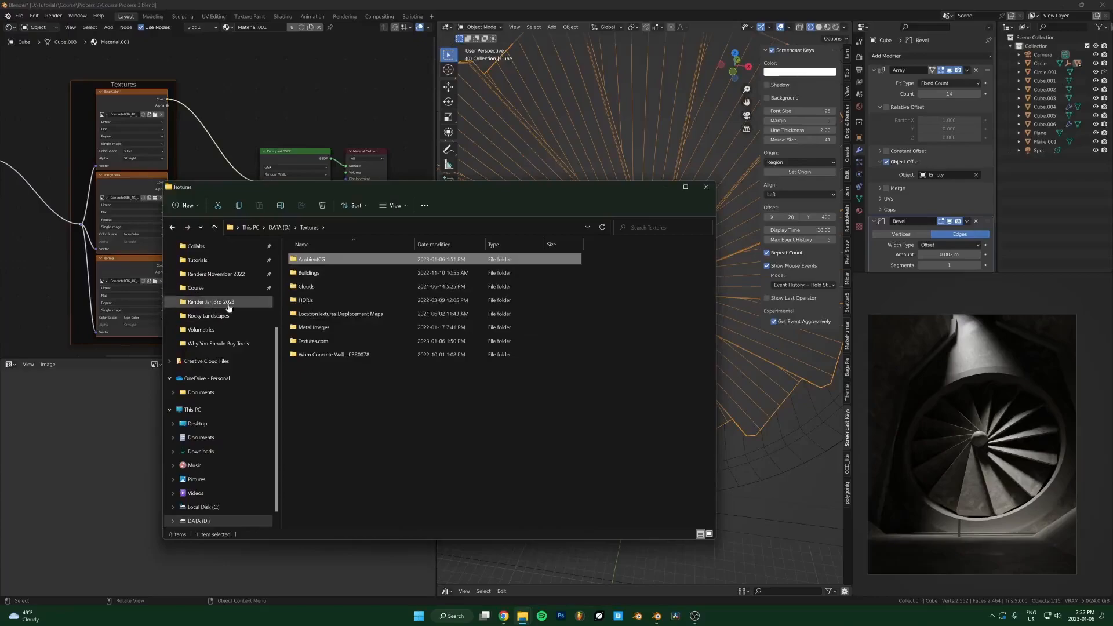
pyautogui.doubleClick(360, 341)
pyautogui.click(357, 398)
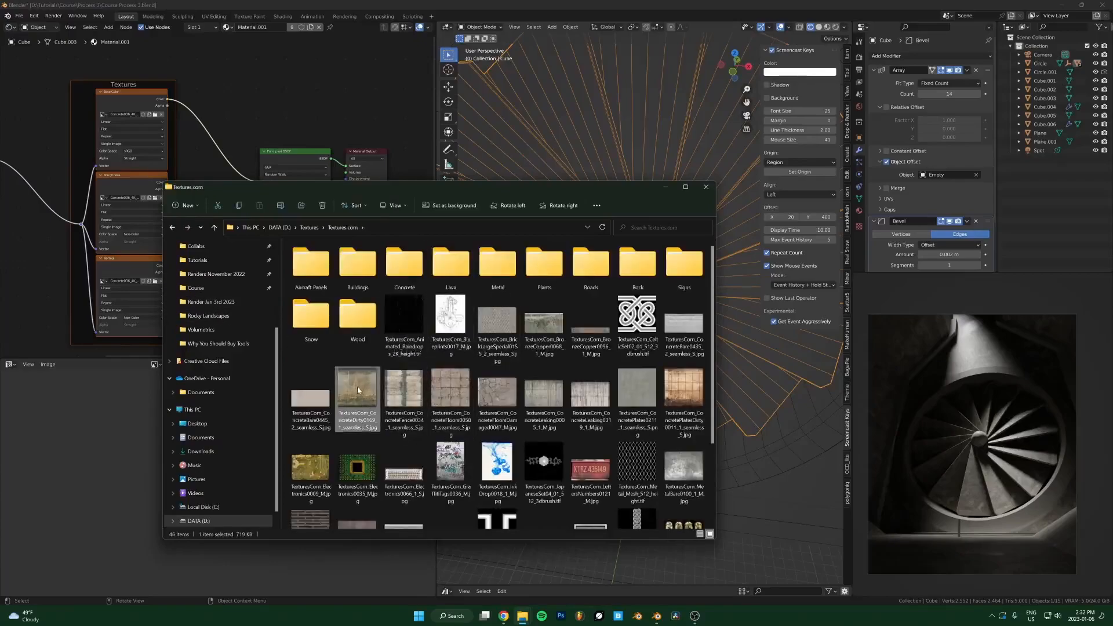
pyautogui.doubleClick(358, 398)
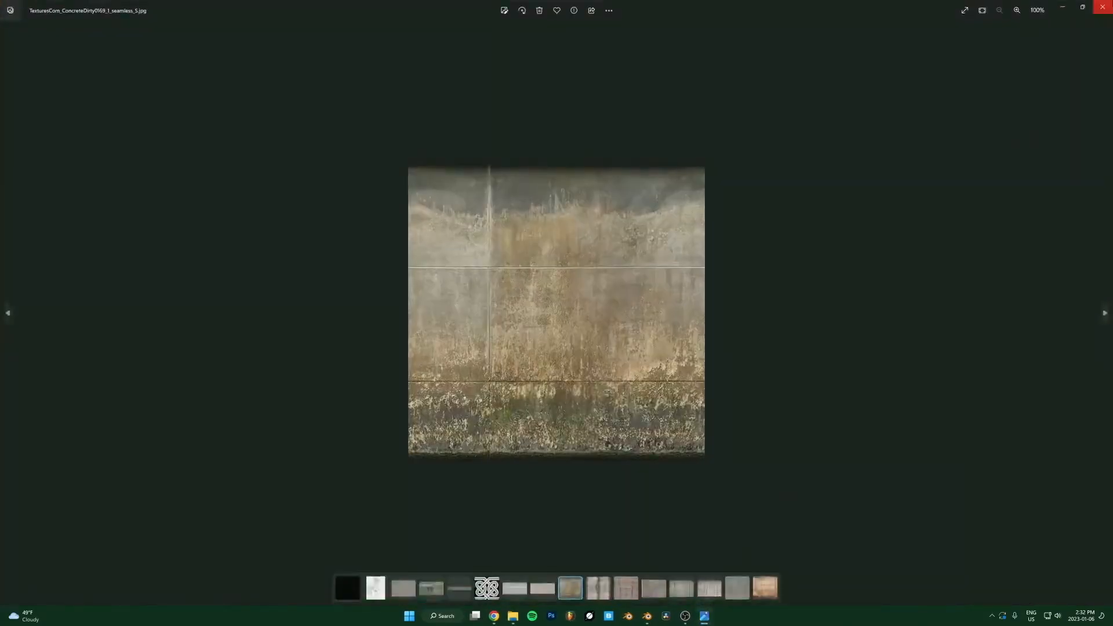
pyautogui.hotkey('alt', 'F4')
pyautogui.moveTo(208, 91); pyautogui.dragTo(216, 75)
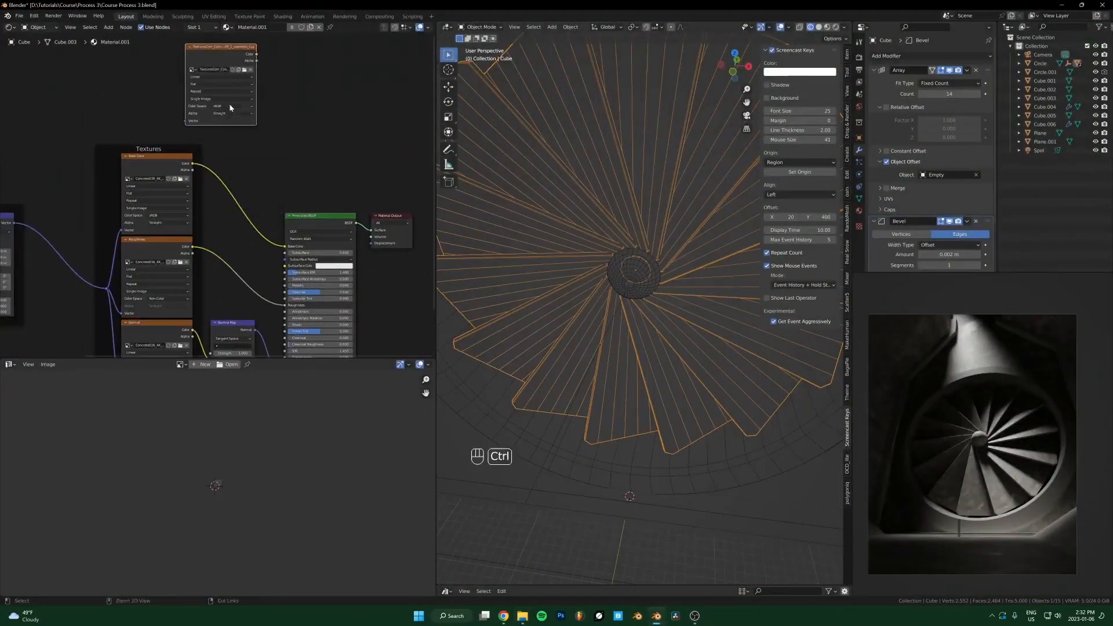
# Combine the dirty concrete texture with the Base Color texture through a Mix node set to Multiply
pyautogui.keyDown('ctrl'); pyautogui.keyDown('shift'); pyautogui.moveTo(227, 91); pyautogui.dragTo(154, 207, button='right'); pyautogui.keyUp('shift'); pyautogui.keyUp('ctrl')
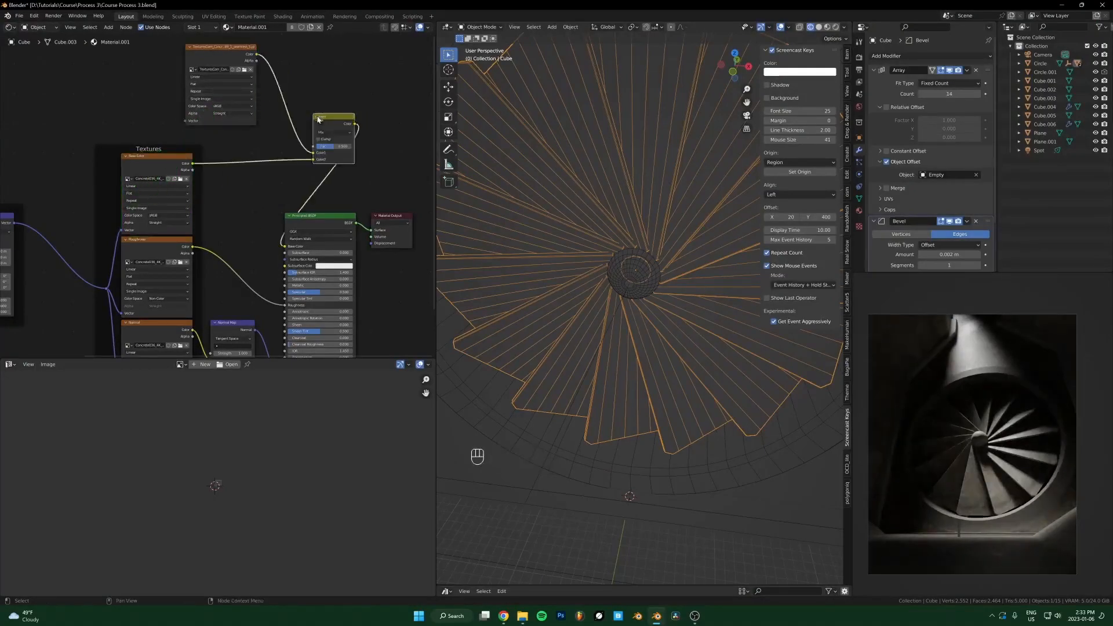
pyautogui.moveTo(217, 55); pyautogui.dragTo(133, 65)
pyautogui.moveTo(333, 116); pyautogui.dragTo(243, 118)
pyautogui.scroll(2, 243, 118)
pyautogui.click(245, 114)
pyautogui.click(239, 144)
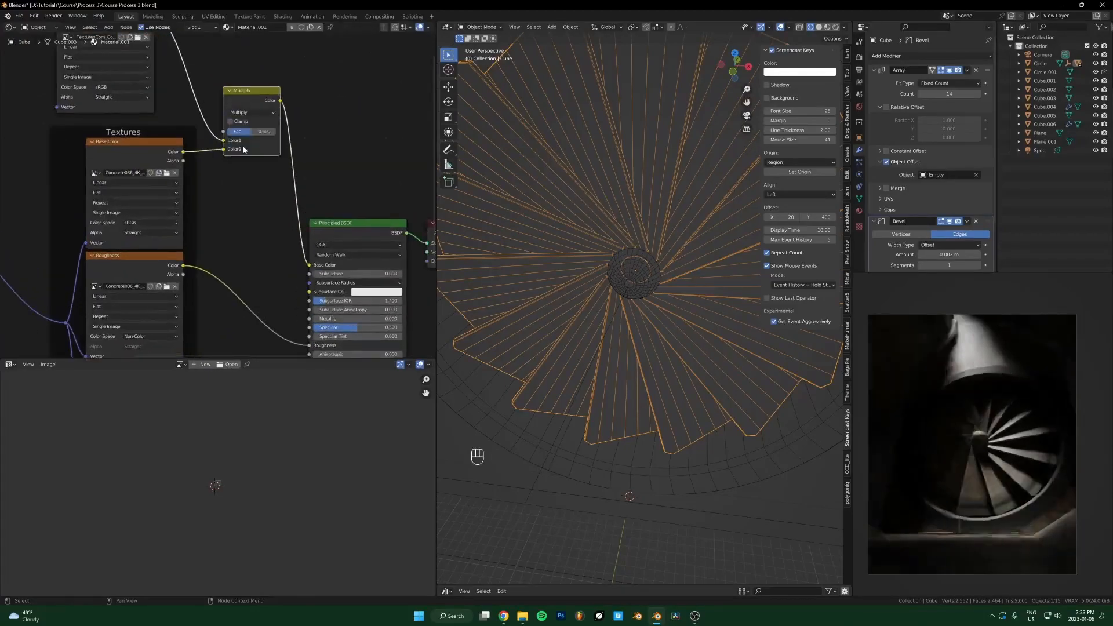
# Swap the Multiply node's inputs so Base Color feeds Color1 and dirty concrete feeds Color2, and set the factor to 0.528
pyautogui.scroll(1, 228, 148)
pyautogui.moveTo(225, 145)
pyautogui.mouseDown()
pyautogui.moveTo(224, 136)
pyautogui.moveTo(154, 160)
pyautogui.moveTo(87, 140)
pyautogui.moveTo(240, 128)
pyautogui.moveTo(218, 131)
pyautogui.mouseUp()
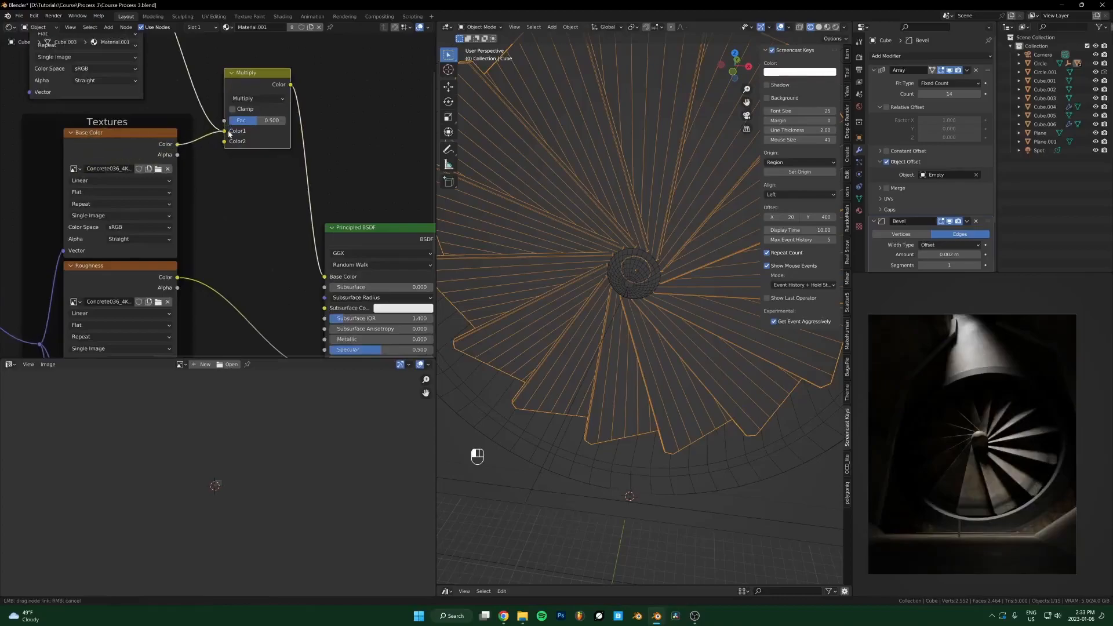
pyautogui.scroll(-2, 226, 174)
pyautogui.moveTo(227, 174); pyautogui.dragTo(274, 238, button='middle')
pyautogui.moveTo(174, 94); pyautogui.dragTo(145, 99)
pyautogui.scroll(2, 217, 196)
pyautogui.moveTo(312, 198); pyautogui.dragTo(338, 207)
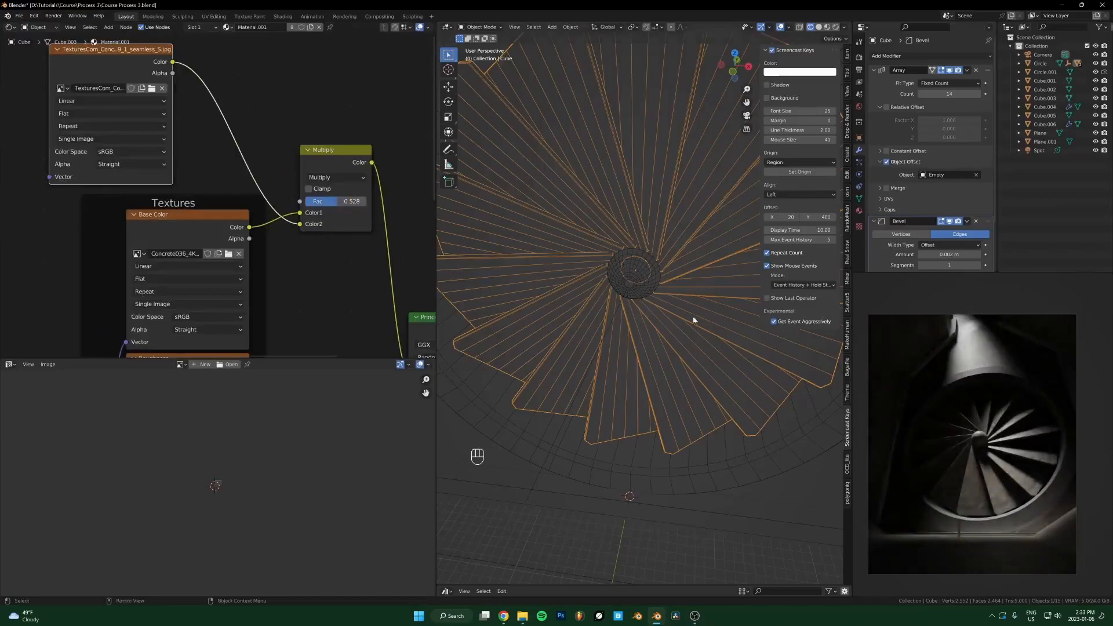
# Switch the Multiply node's blend mode to Mix and drive its factor with the dirty concrete texture's colour
pyautogui.scroll(4, 957, 422)
pyautogui.keyDown('shift'); pyautogui.moveTo(957, 422); pyautogui.dragTo(939, 349, button='middle'); pyautogui.keyUp('shift')
pyautogui.scroll(3, 942, 350)
pyautogui.scroll(2, 176, 53)
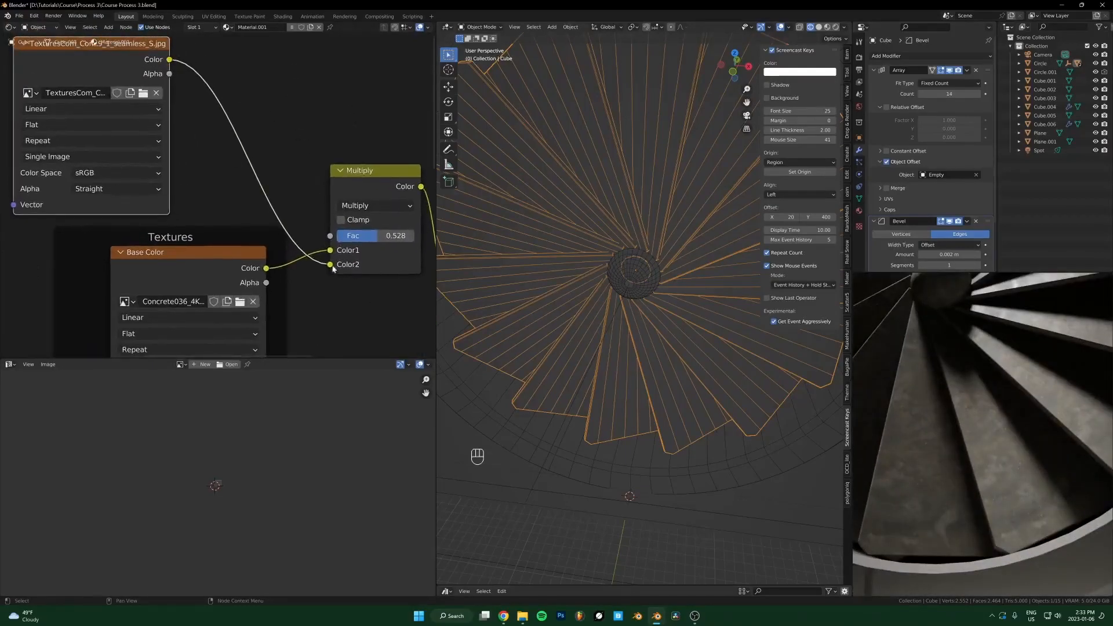
pyautogui.click(378, 207)
pyautogui.click(351, 221)
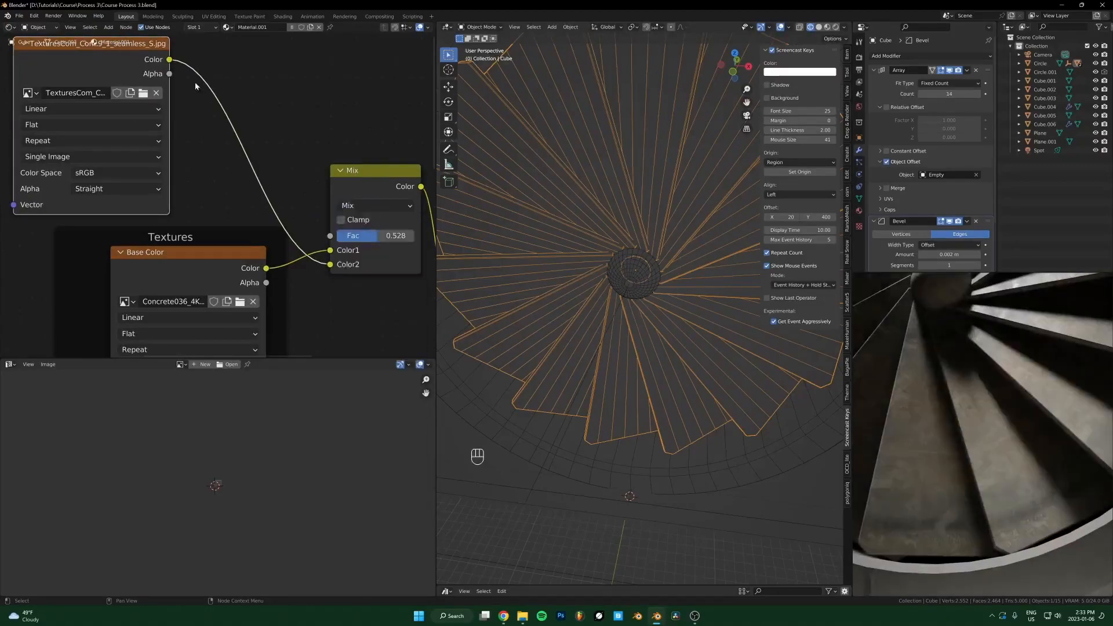
pyautogui.moveTo(169, 59); pyautogui.dragTo(329, 243)
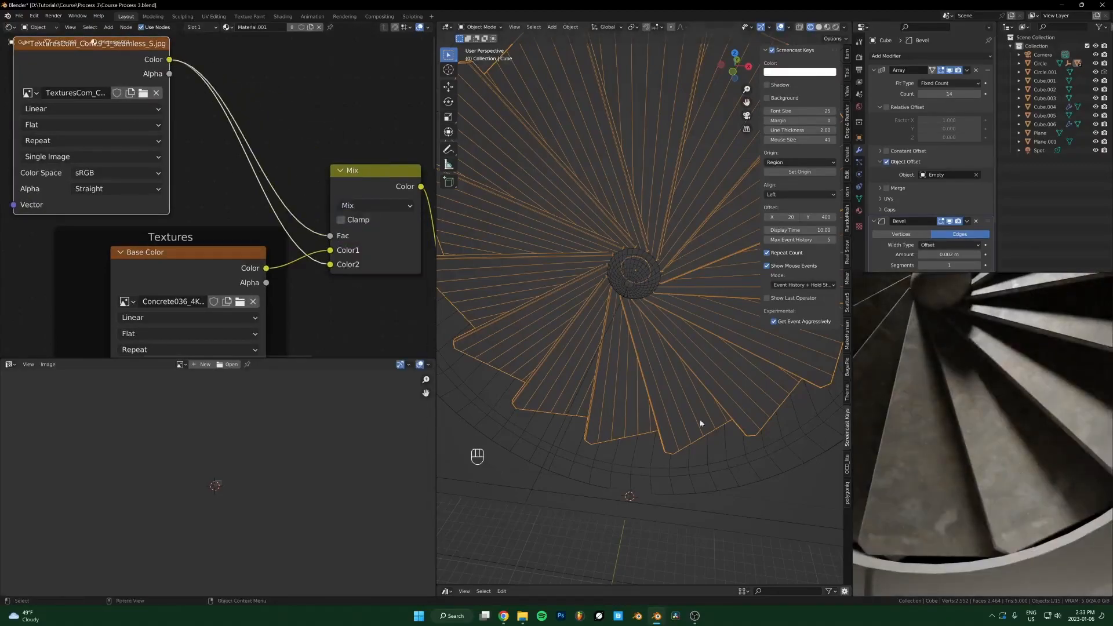
# Insert a ColorRamp between the dirty concrete texture and the mix factor, with its white stop at 0.224
pyautogui.hotkey('shift', 'a')
pyautogui.write('col')
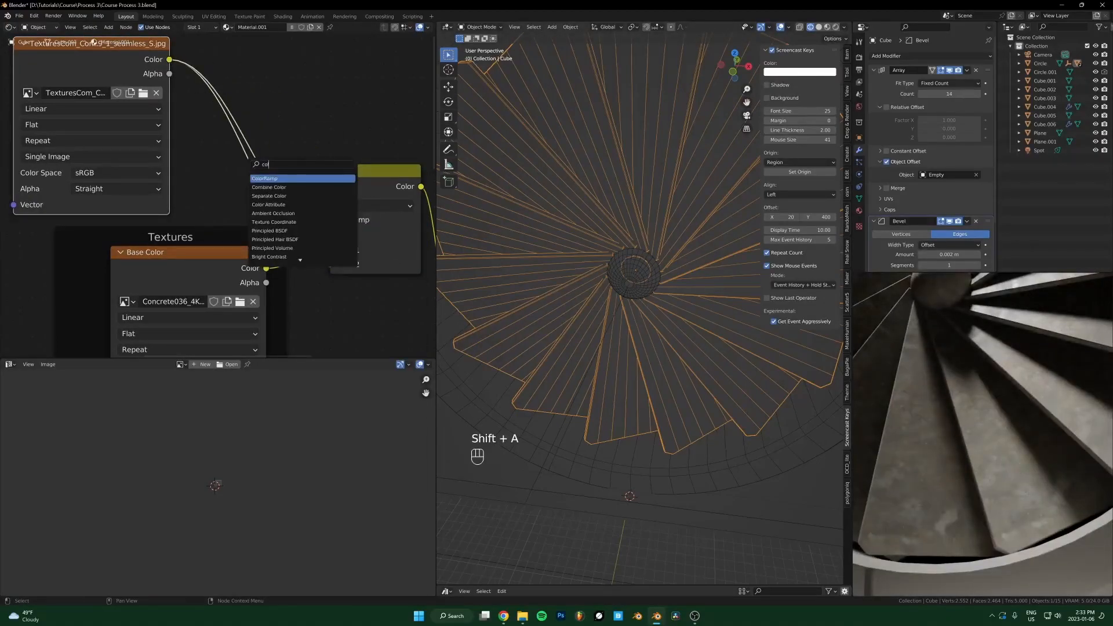
pyautogui.click(265, 187)
pyautogui.click(287, 181)
pyautogui.moveTo(275, 143)
pyautogui.mouseDown()
pyautogui.moveTo(348, 149)
pyautogui.moveTo(280, 146)
pyautogui.mouseUp()
pyautogui.moveTo(421, 145); pyautogui.dragTo(310, 148)
pyautogui.scroll(-2, 345, 217)
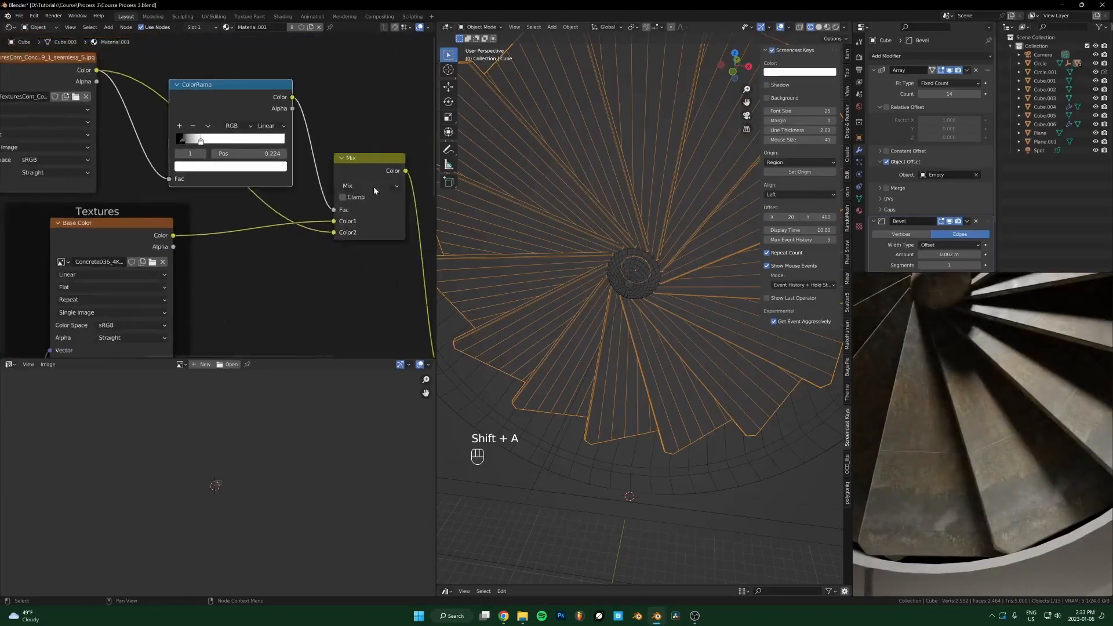
# Set the mix node's blend mode to Multiply and move the ColorRamp's black stop to 0.070
pyautogui.click(371, 185)
pyautogui.click(371, 222)
pyautogui.scroll(1, 339, 269)
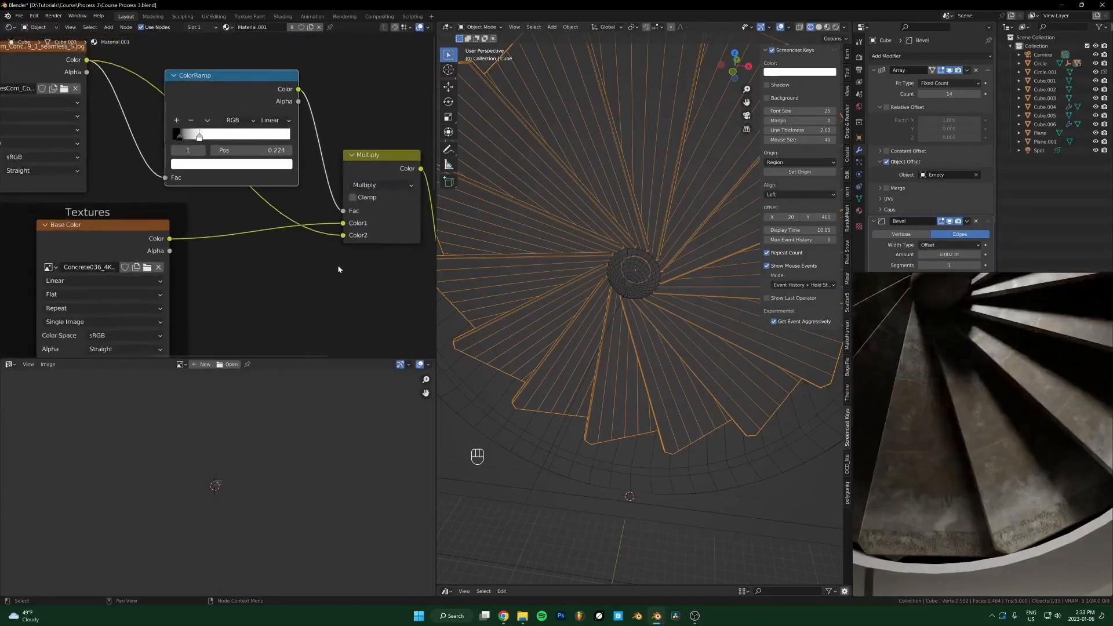
pyautogui.moveTo(211, 136); pyautogui.dragTo(184, 139)
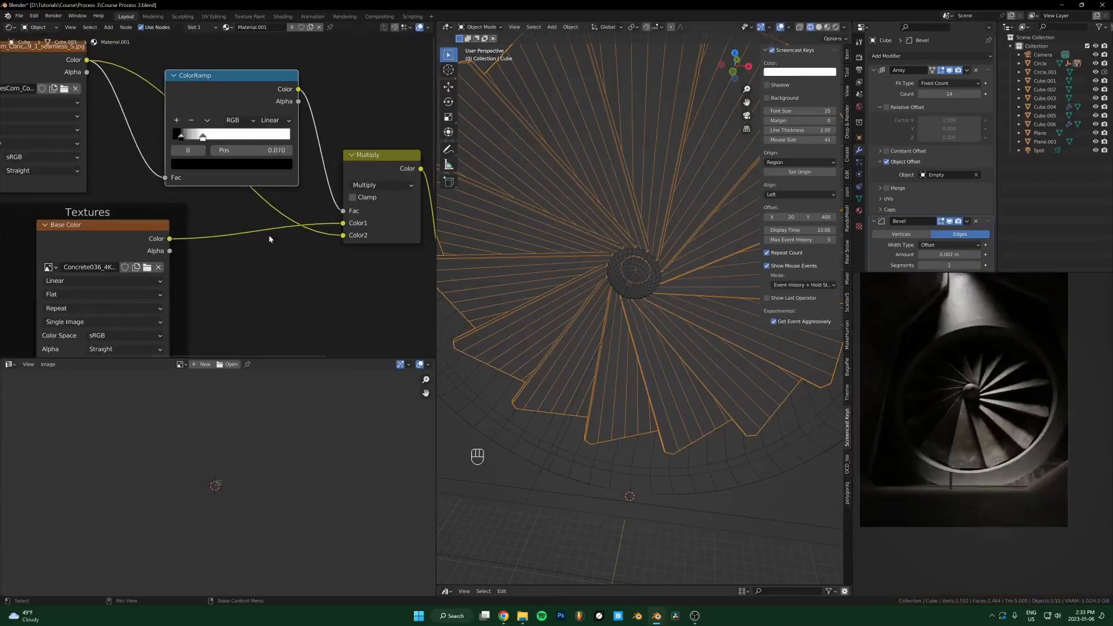
# Feed the Multiply node's colour into the Principled BSDF's Roughness through a new ColorRamp
pyautogui.moveTo(362, 225); pyautogui.dragTo(264, 201, button='middle')
pyautogui.scroll(-2, 264, 202)
pyautogui.moveTo(281, 139); pyautogui.dragTo(258, 162)
pyautogui.scroll(-1, 255, 243)
pyautogui.moveTo(241, 337); pyautogui.dragTo(285, 255, button='middle')
pyautogui.scroll(-1, 285, 255)
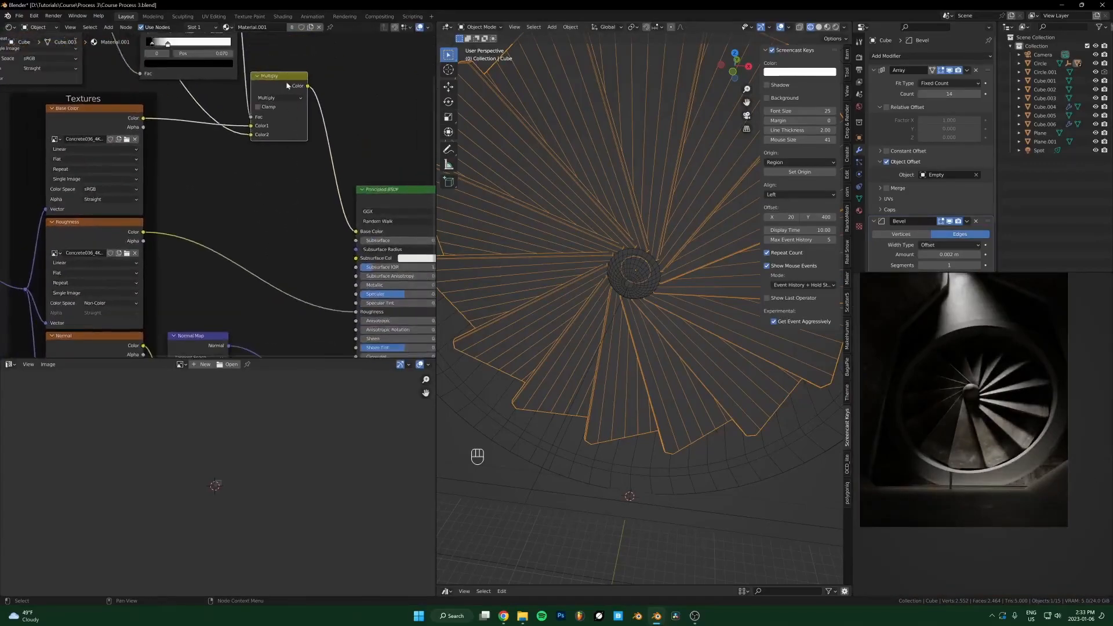
pyautogui.moveTo(313, 90); pyautogui.dragTo(352, 312)
pyautogui.hotkey('shift', 'a')
pyautogui.write('c')
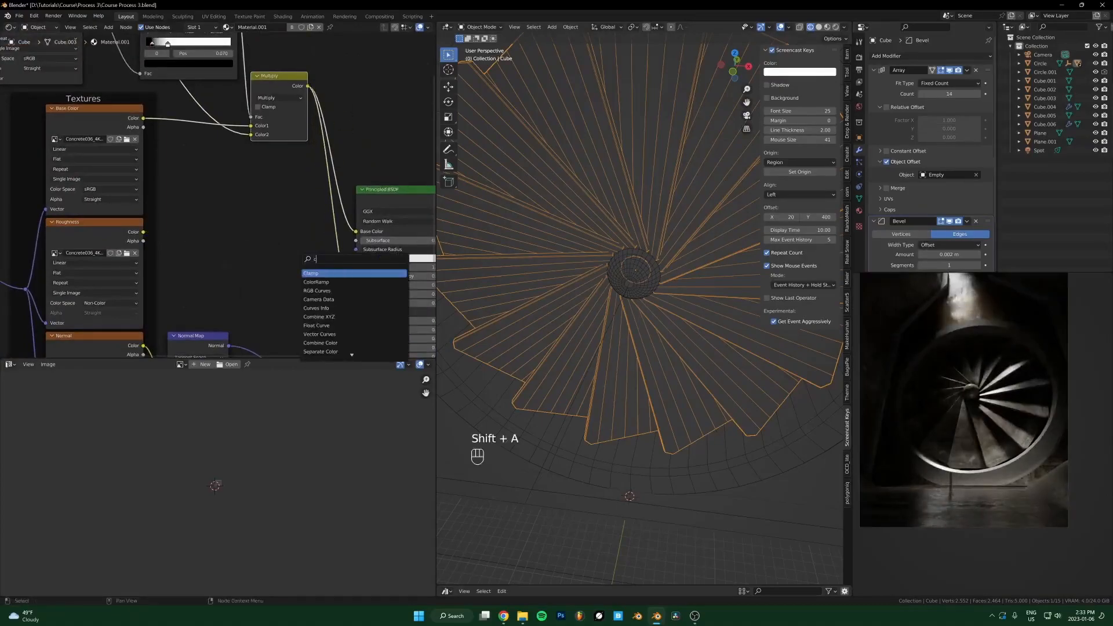
pyautogui.click(316, 282)
# Adjust the roughness ColorRamp's white stop, set its black stop to 0.164, and preview the ramp's output in the render
pyautogui.scroll(6, 311, 219)
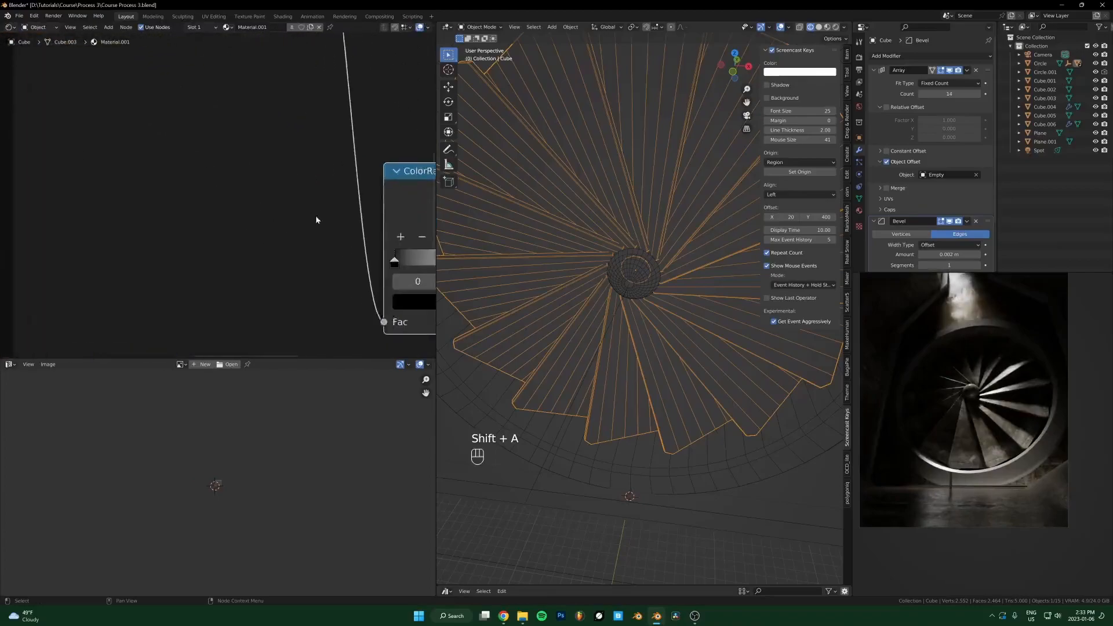
pyautogui.moveTo(312, 218); pyautogui.dragTo(115, 197, button='middle')
pyautogui.moveTo(369, 240); pyautogui.dragTo(235, 239)
pyautogui.scroll(4, 967, 450)
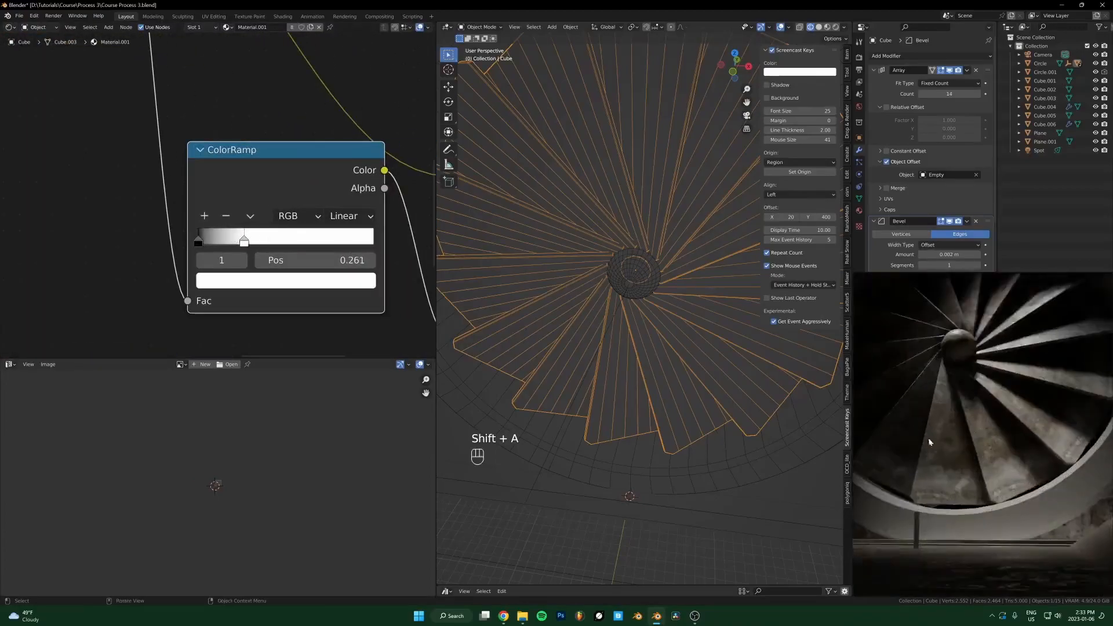
pyautogui.keyDown('shift'); pyautogui.moveTo(976, 400); pyautogui.dragTo(1049, 567, button='middle'); pyautogui.keyUp('shift')
pyautogui.moveTo(244, 240); pyautogui.dragTo(336, 240)
pyautogui.moveTo(198, 240); pyautogui.dragTo(227, 239)
pyautogui.keyDown('ctrl'); pyautogui.keyDown('shift'); pyautogui.click(281, 174); pyautogui.keyUp('shift'); pyautogui.keyUp('ctrl')
pyautogui.scroll(-2, 295, 232)
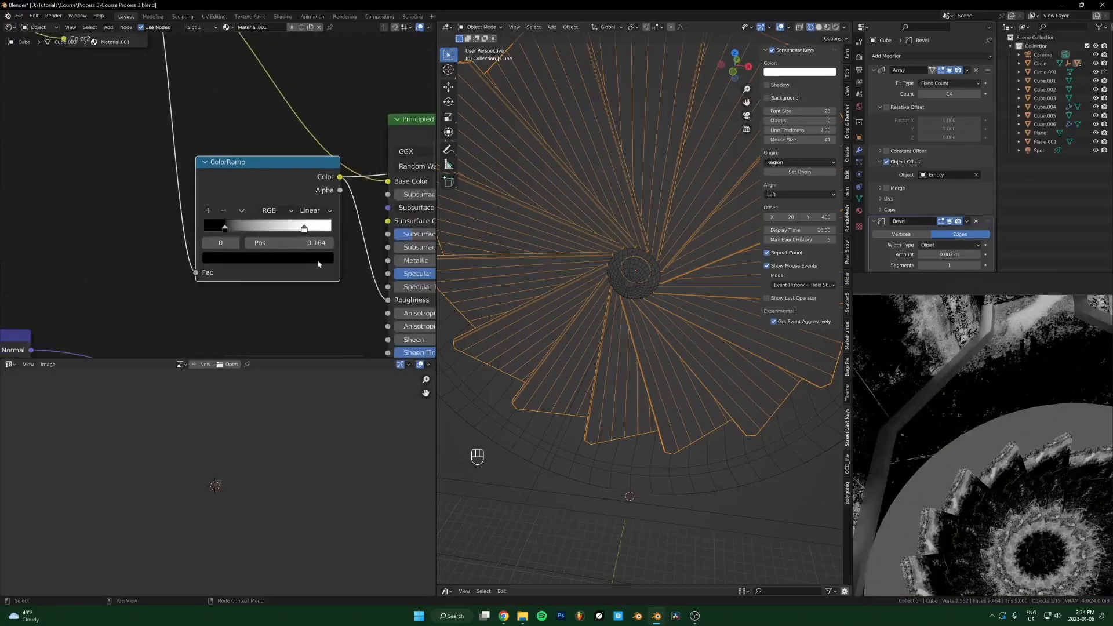
pyautogui.scroll(-2, 307, 257)
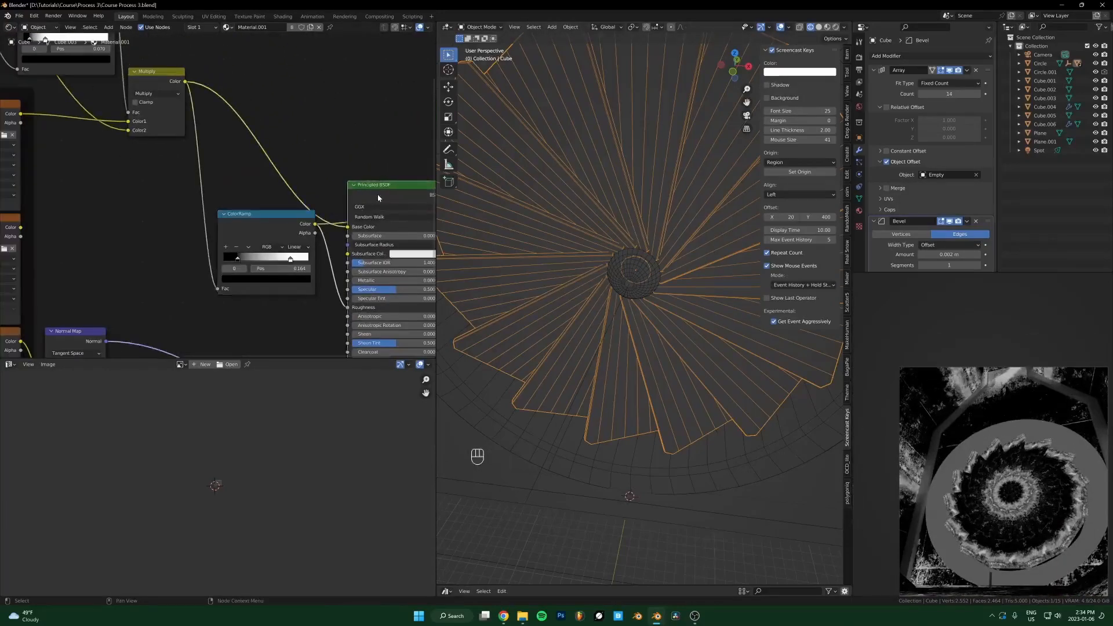
# Drive the roughness ColorRamp with the Concrete036 Roughness texture and move its black stop to 0.409
pyautogui.moveTo(69, 276); pyautogui.dragTo(119, 204, button='middle')
pyautogui.moveTo(70, 156); pyautogui.dragTo(267, 216)
pyautogui.moveTo(313, 152); pyautogui.dragTo(250, 174)
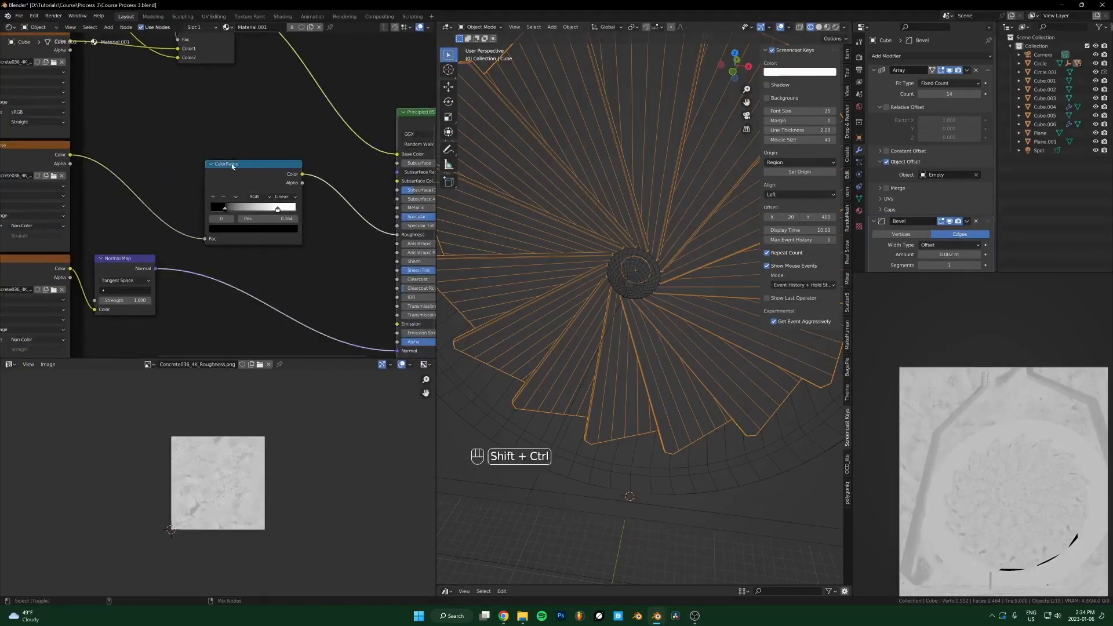
pyautogui.scroll(2, 221, 228)
pyautogui.moveTo(251, 214); pyautogui.dragTo(256, 213)
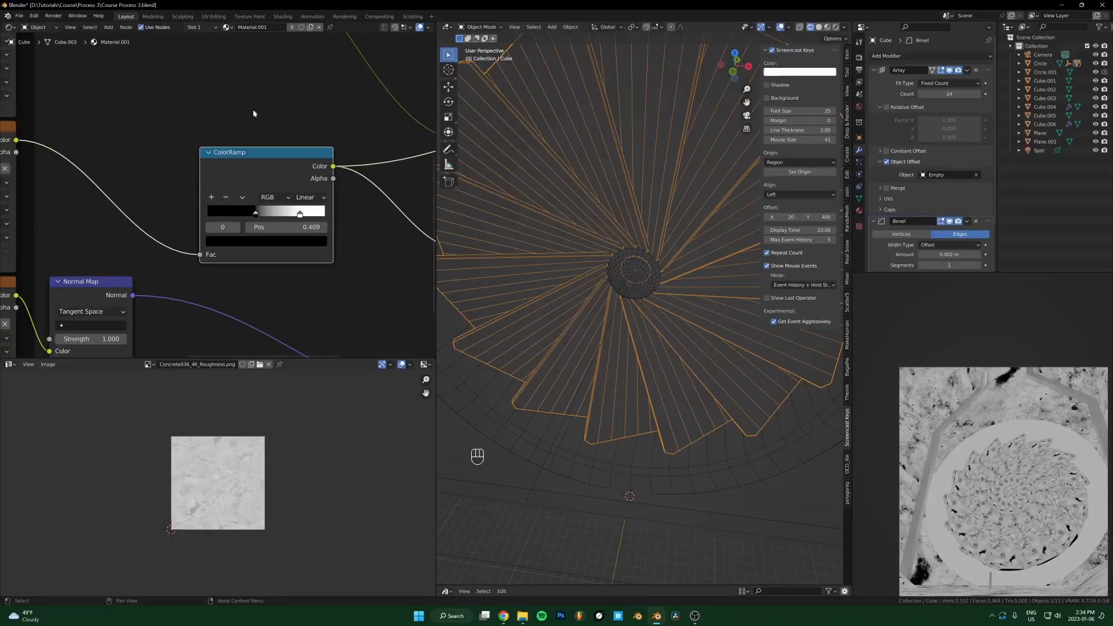
# Inspect the roughness preview on the fan and reconnect the Principled BSDF to the Material Output
pyautogui.scroll(5, 940, 446)
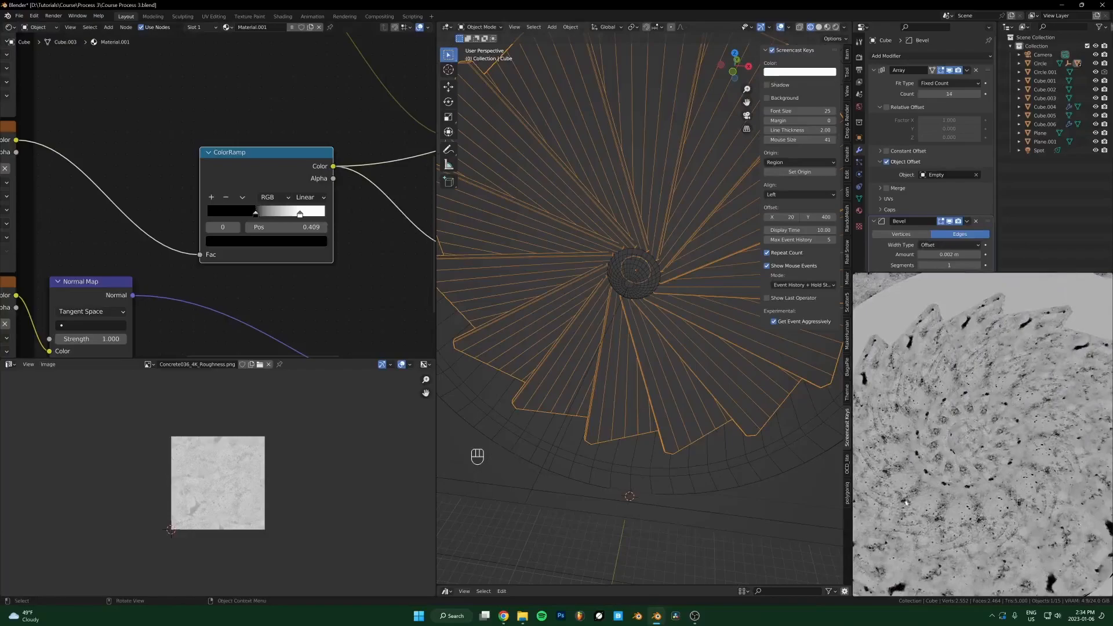
pyautogui.moveTo(396, 230); pyautogui.dragTo(246, 208, button='middle')
pyautogui.scroll(-5, 245, 208)
pyautogui.keyDown('ctrl'); pyautogui.keyDown('shift'); pyautogui.click(328, 112); pyautogui.keyUp('shift'); pyautogui.keyUp('ctrl')
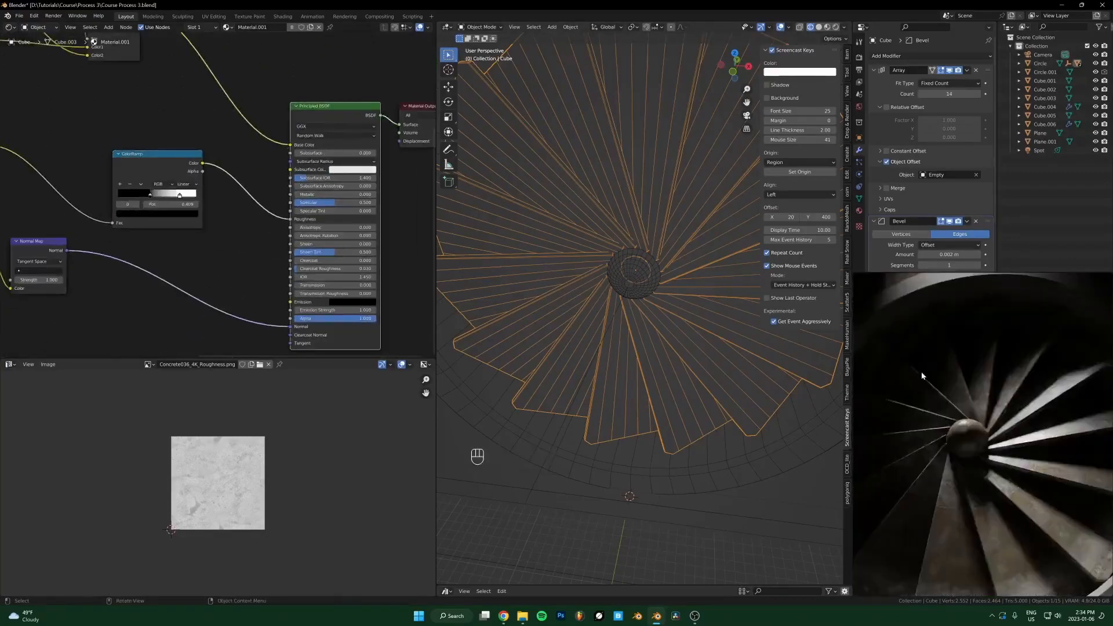
pyautogui.scroll(-5, 966, 396)
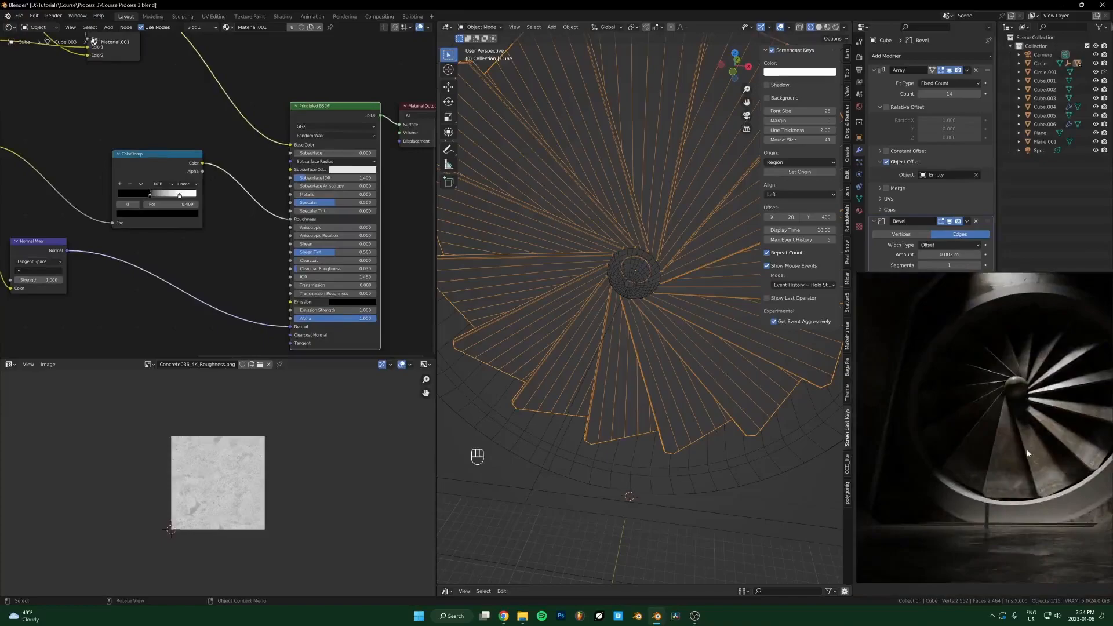
# Preview the roughness ColorRamp's output on the fan in the render and move its black stop to 0.406
pyautogui.scroll(4, 1027, 450)
pyautogui.scroll(2, 213, 193)
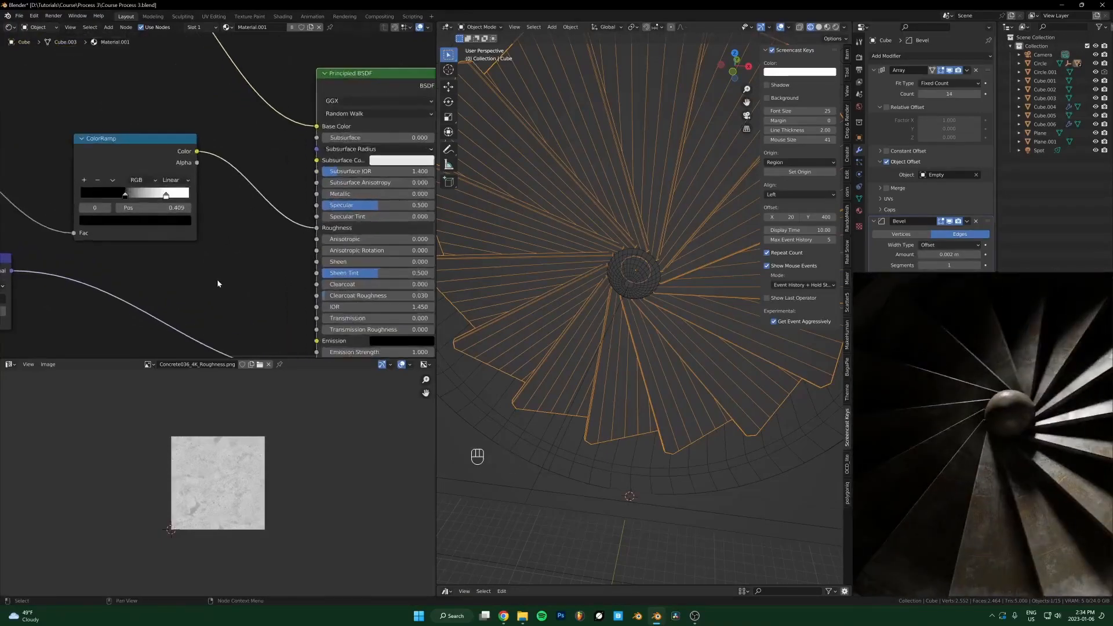
pyautogui.scroll(-5, 1018, 470)
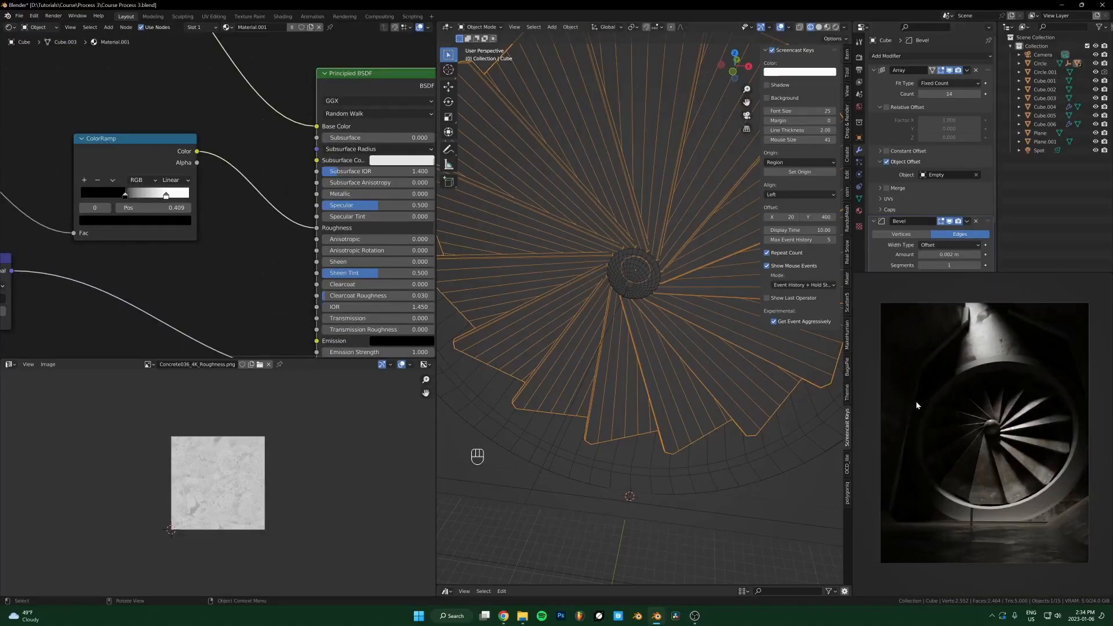
pyautogui.scroll(5, 964, 480)
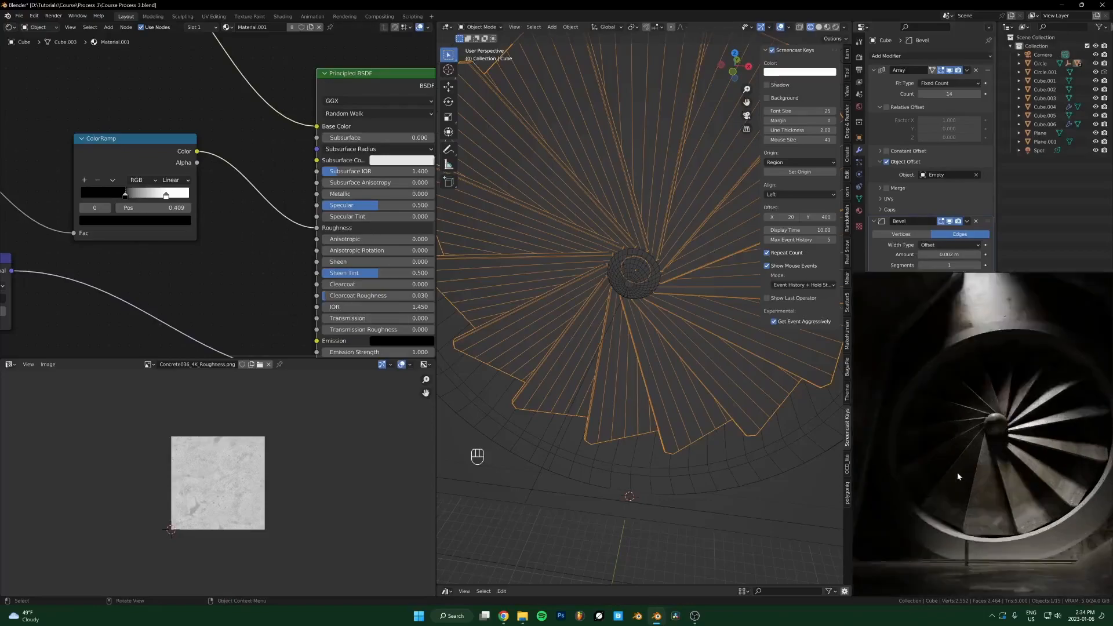
pyautogui.scroll(2, 214, 194)
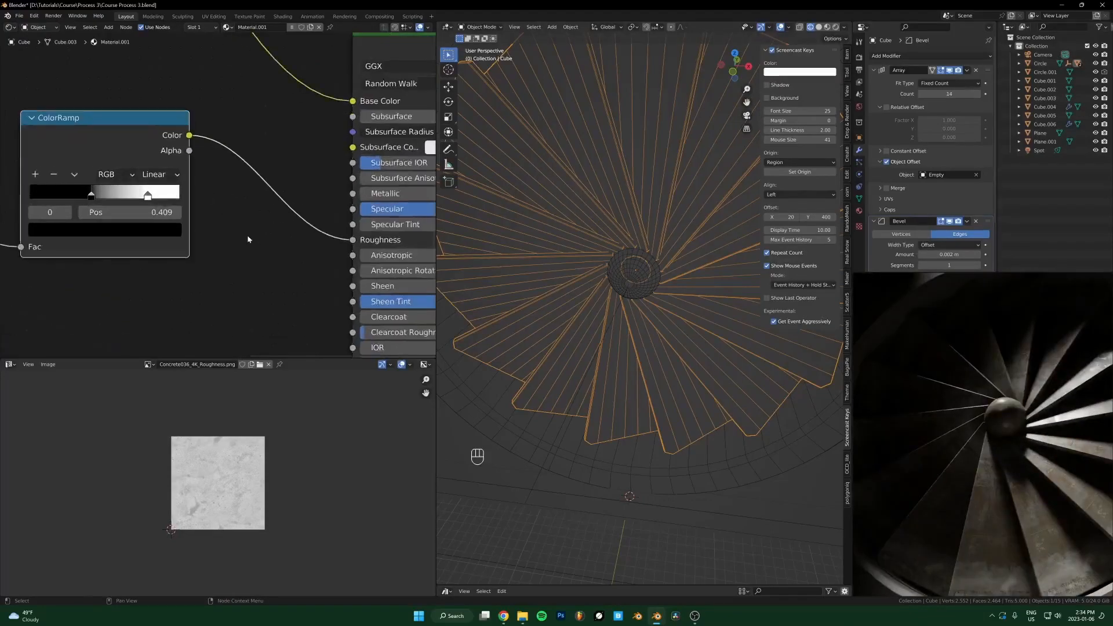
pyautogui.keyDown('ctrl'); pyautogui.keyDown('shift'); pyautogui.click(163, 151); pyautogui.keyUp('shift'); pyautogui.keyUp('ctrl')
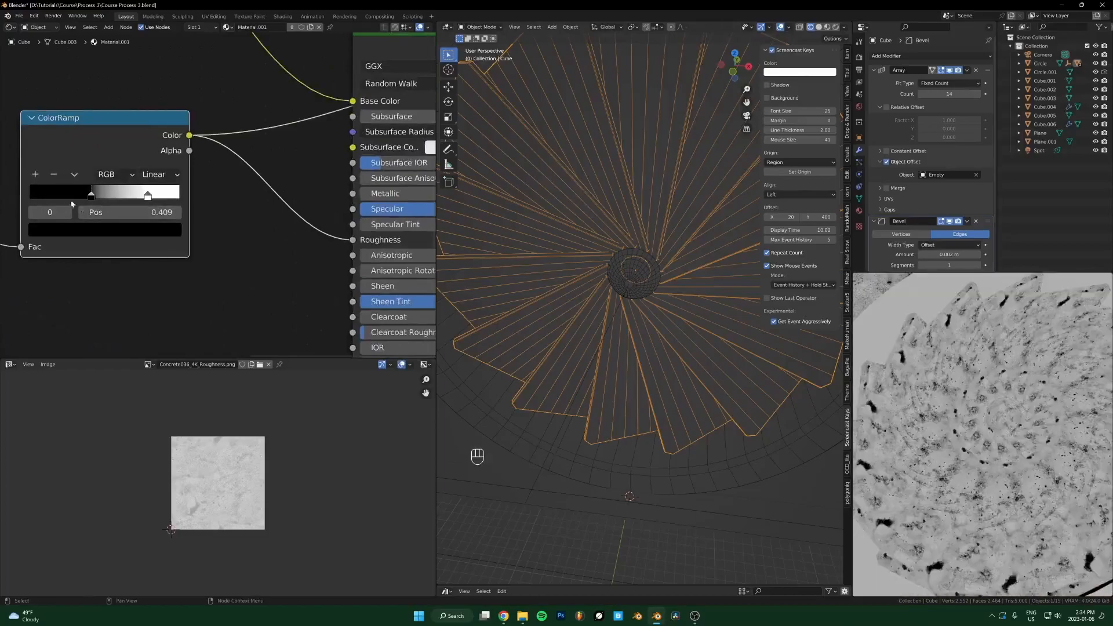
pyautogui.moveTo(91, 199)
pyautogui.mouseDown()
pyautogui.moveTo(76, 198)
pyautogui.moveTo(87, 199)
pyautogui.mouseUp()
# Reconnect the Principled BSDF to the Material Output and examine the fan blades and housing in the render
pyautogui.moveTo(225, 221); pyautogui.dragTo(162, 252, button='middle')
pyautogui.scroll(-4, 162, 252)
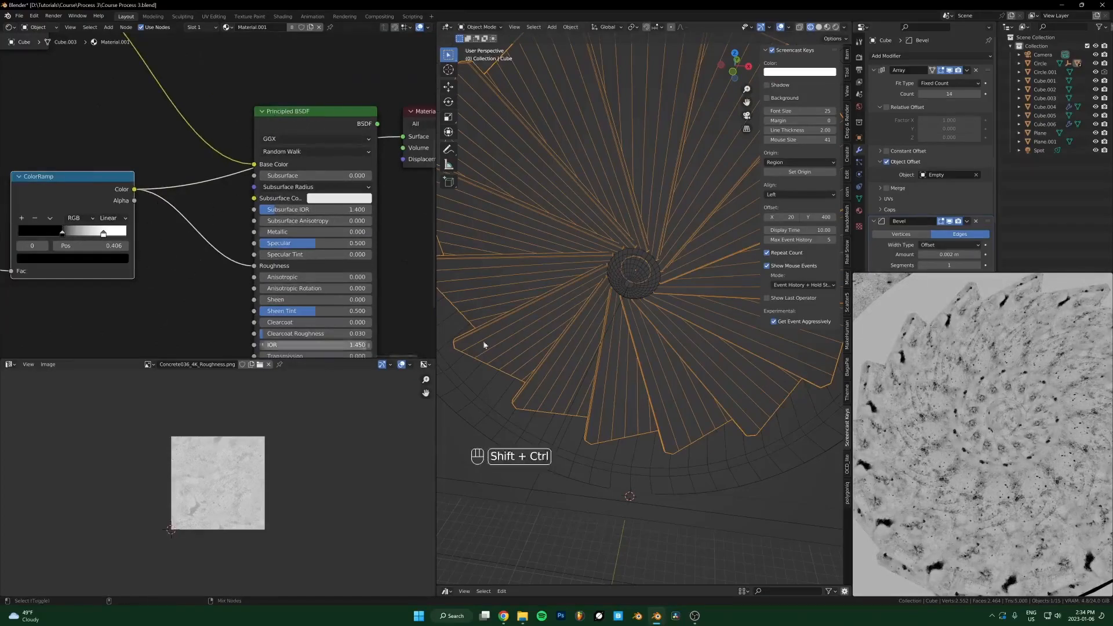
pyautogui.scroll(-4, 950, 515)
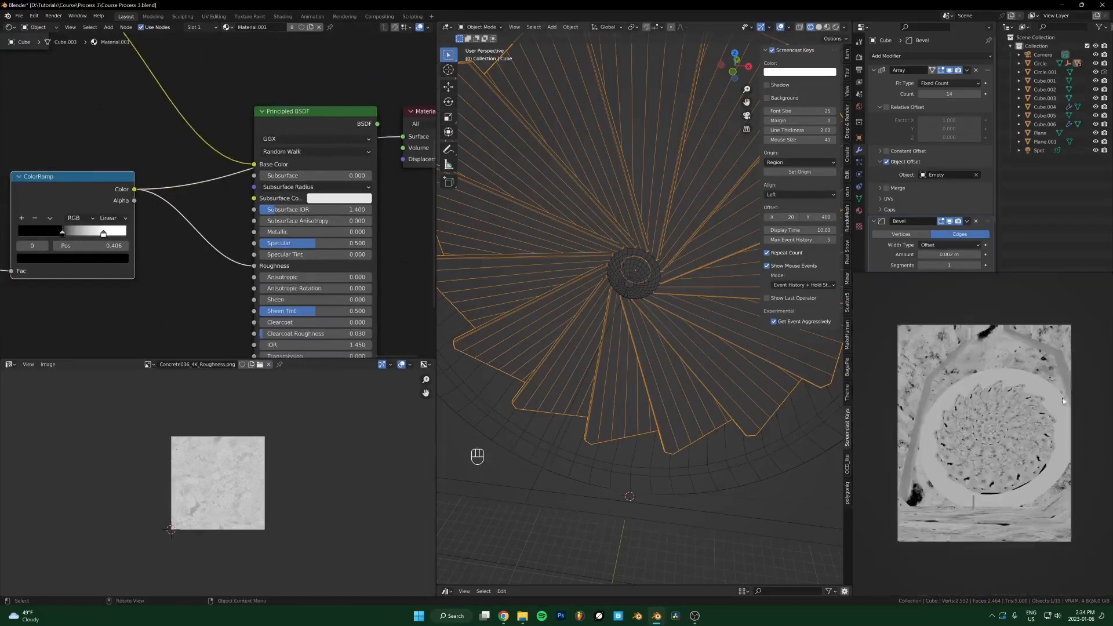
pyautogui.keyDown('ctrl'); pyautogui.keyDown('shift'); pyautogui.click(339, 125); pyautogui.keyUp('shift'); pyautogui.keyUp('ctrl')
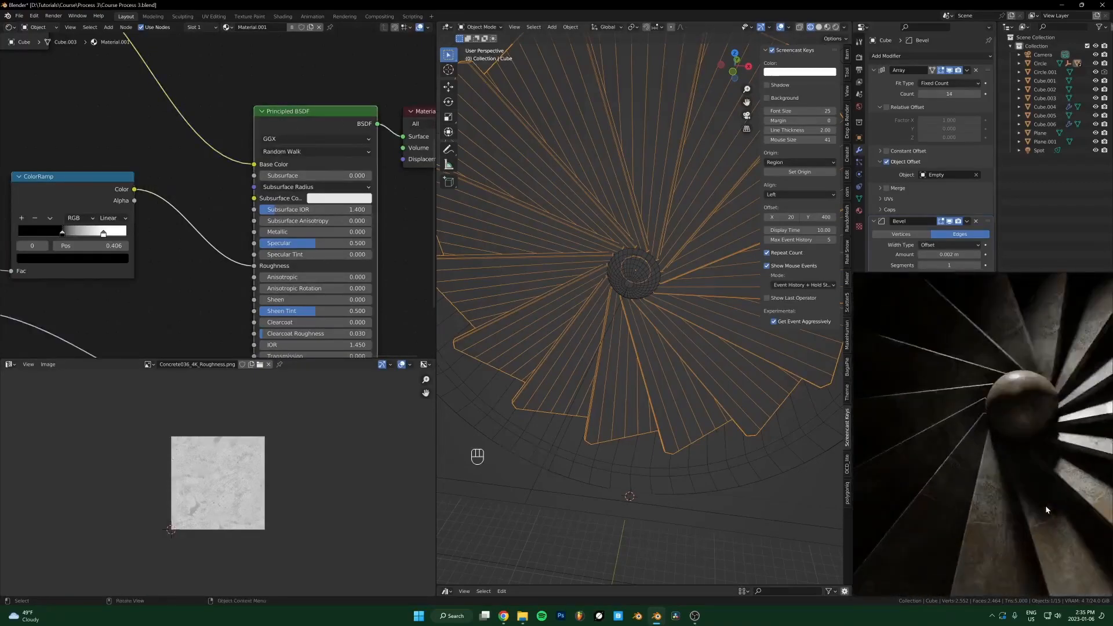
pyautogui.keyDown('shift'); pyautogui.moveTo(1047, 510); pyautogui.dragTo(983, 527, button='middle'); pyautogui.keyUp('shift')
pyautogui.scroll(-4, 1008, 501)
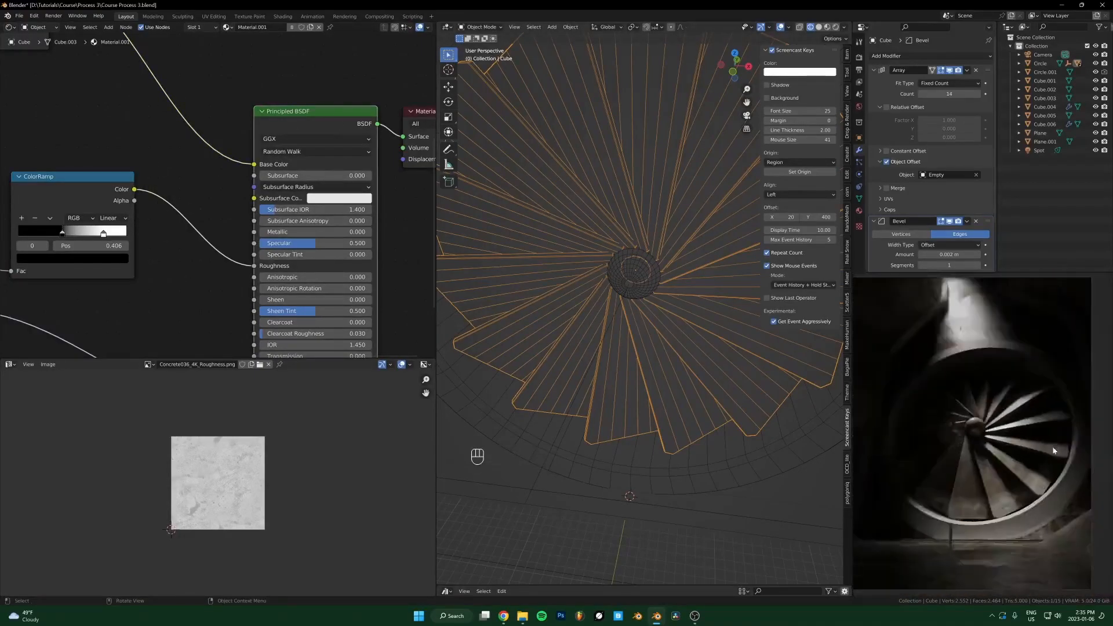
pyautogui.scroll(5, 993, 470)
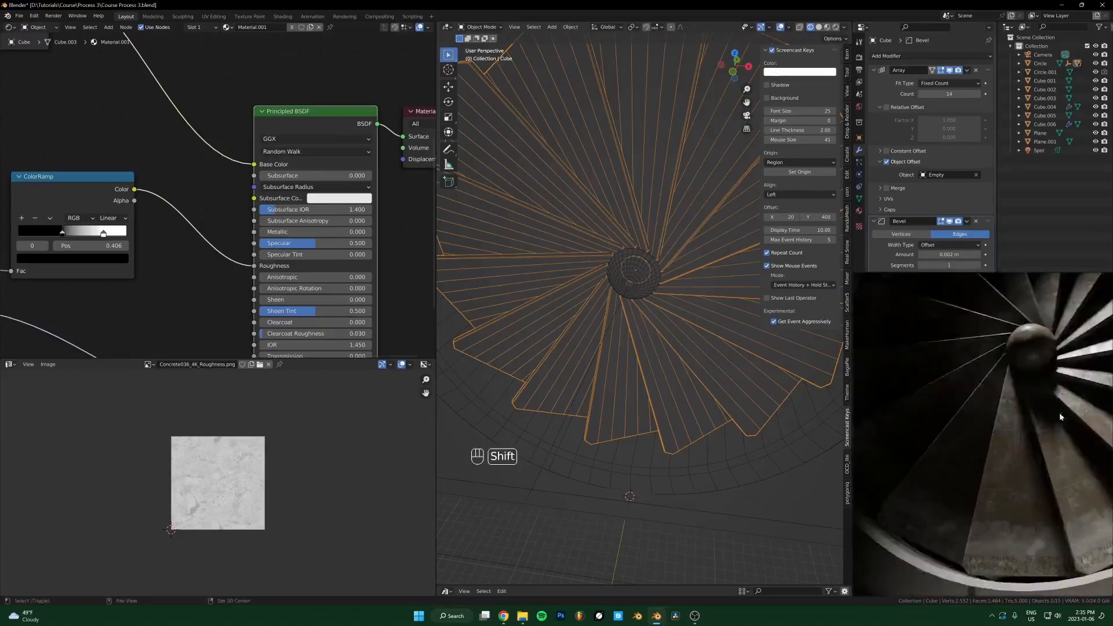
pyautogui.scroll(-3, 603, 189)
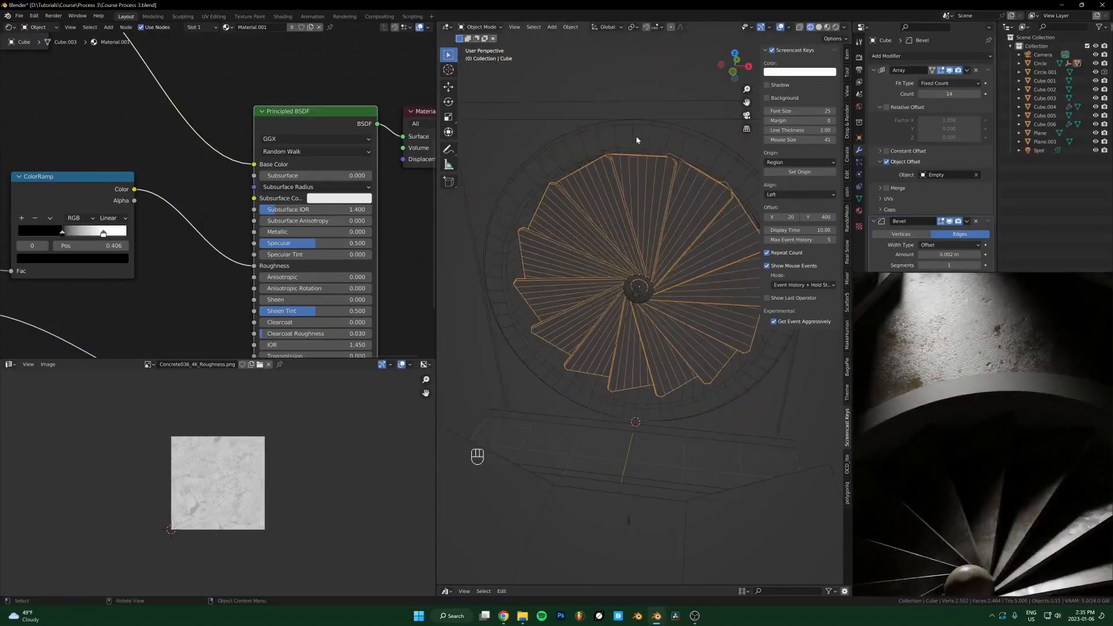
# Apply the scale of the ring around the fan, then unwrap it with cube projection and resize its UVs
pyautogui.click(554, 174)
pyautogui.scroll(-3, 585, 195)
pyautogui.hotkey('ctrl', 'a')
pyautogui.press('Tab')
pyautogui.press('a')
pyautogui.press('u')
pyautogui.click(640, 286)
pyautogui.press('a')
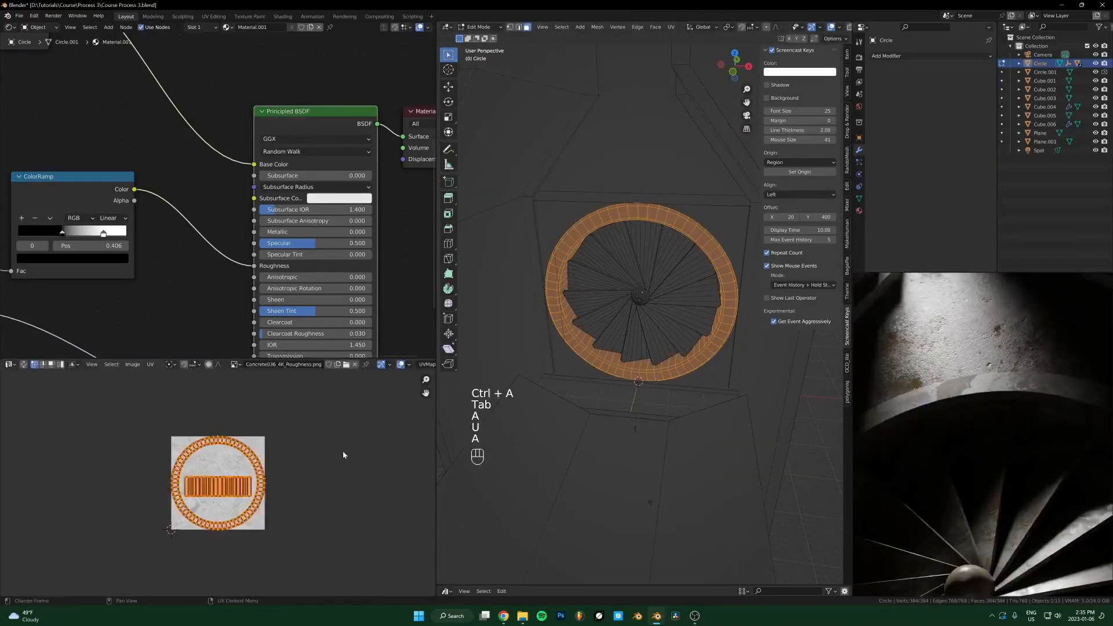
pyautogui.press('s')
pyautogui.press('Tab')
# Set the Principled BSDF's Metallic to 0.300 and check the housing in the render
pyautogui.moveTo(1030, 310); pyautogui.dragTo(1037, 394, button='middle')
pyautogui.moveTo(313, 232)
pyautogui.mouseDown()
pyautogui.moveTo(383, 232)
pyautogui.moveTo(293, 231)
pyautogui.mouseUp()
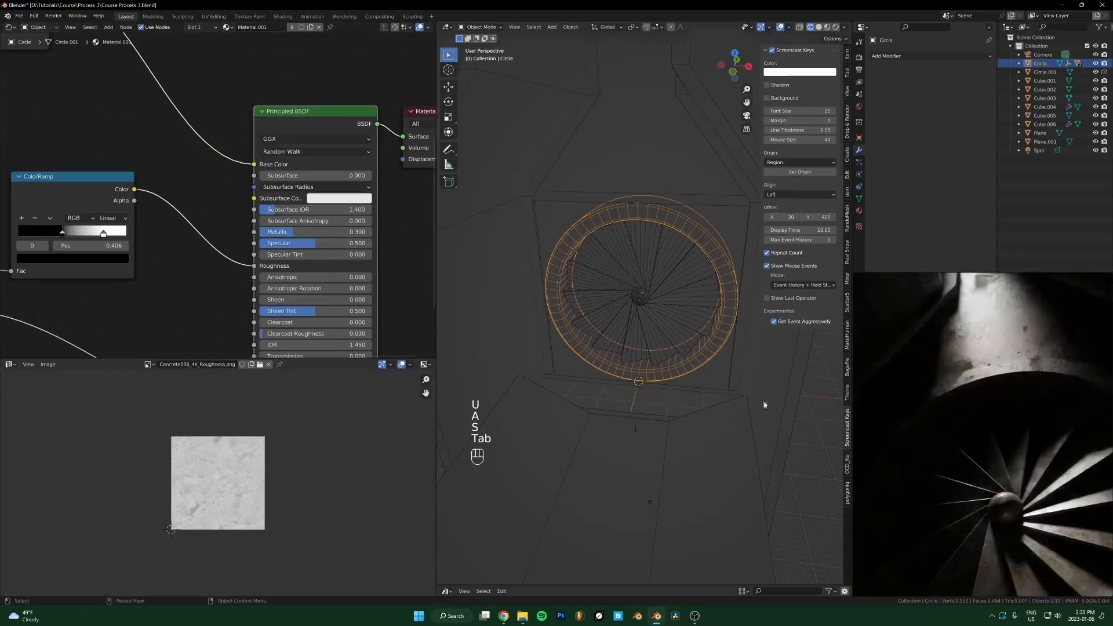
pyautogui.scroll(3, 1000, 405)
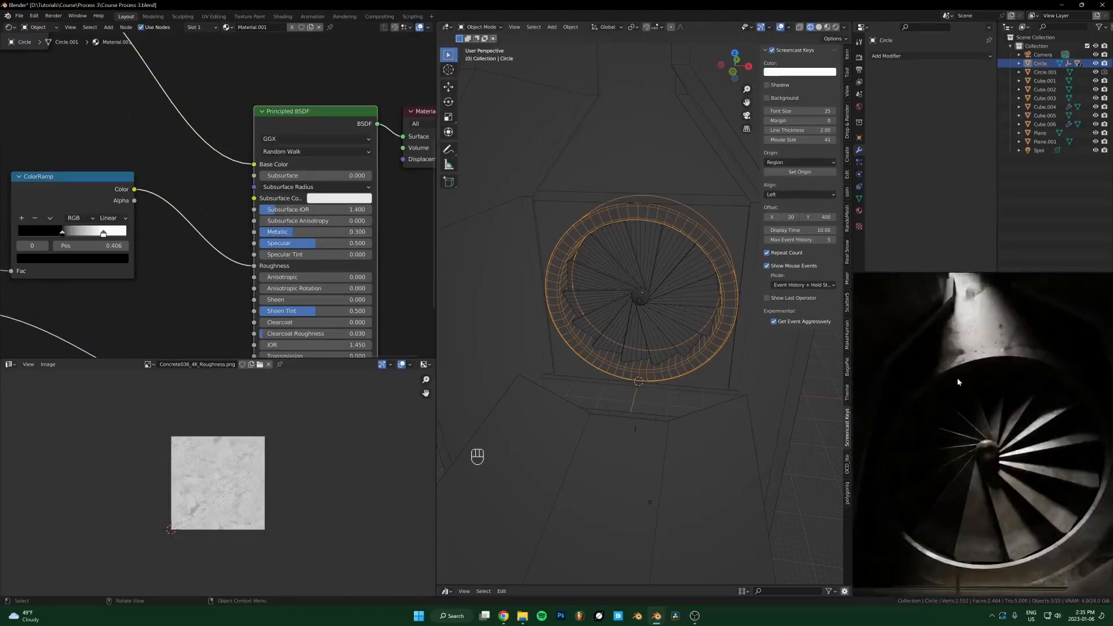
# Link the material of the wall panel around the fan (Cube.005) to the angled trim (Cube.006)
pyautogui.click(581, 167)
pyautogui.keyDown('shift'); pyautogui.click(601, 167); pyautogui.keyUp('shift')
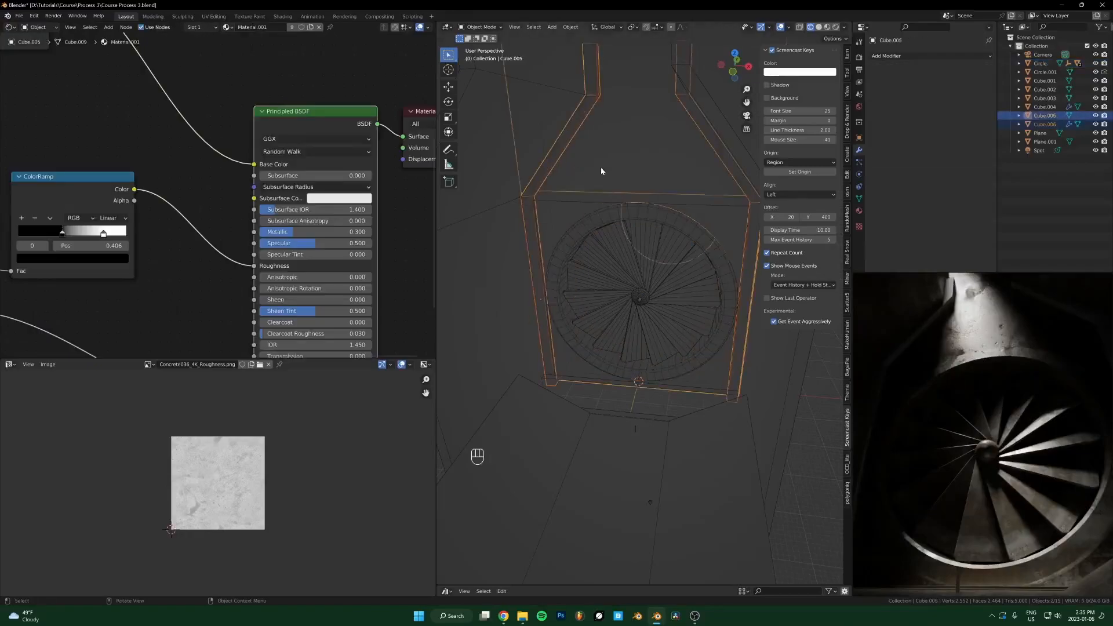
pyautogui.hotkey('ctrl', 'l')
pyautogui.click(601, 167)
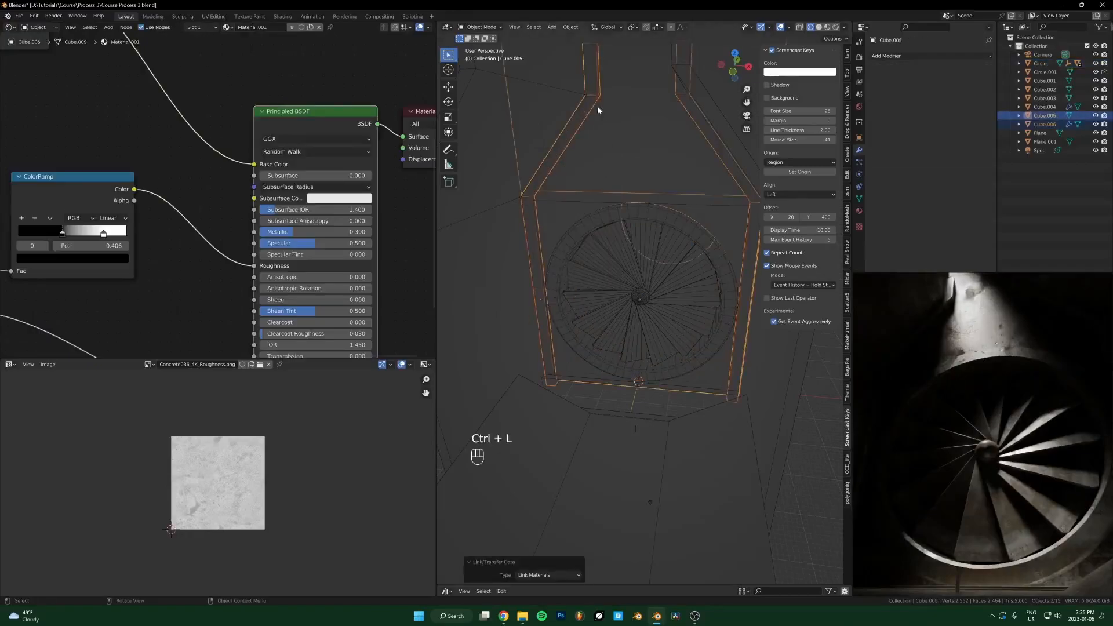
pyautogui.hotkey('ctrl', 'a')
pyautogui.press('Tab')
pyautogui.press('a')
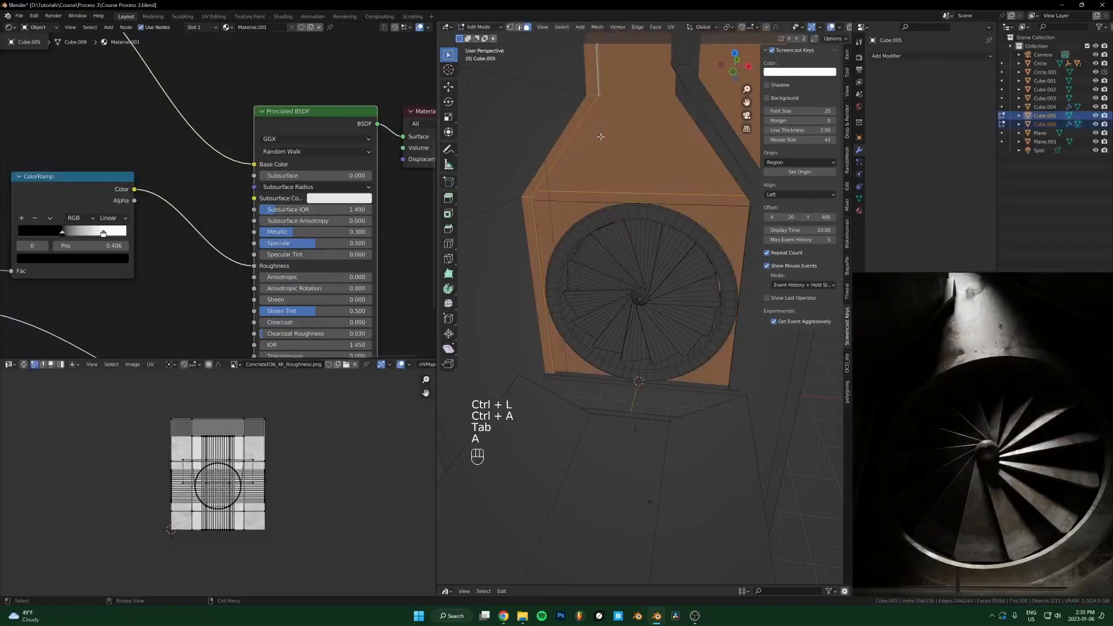
pyautogui.press('Tab')
# Apply the angled trim's scale, unwrap it with cube projection and enlarge its UVs
pyautogui.click(565, 138)
pyautogui.hotkey('ctrl', 'a')
pyautogui.click(573, 155)
pyautogui.press('Tab')
pyautogui.press('a')
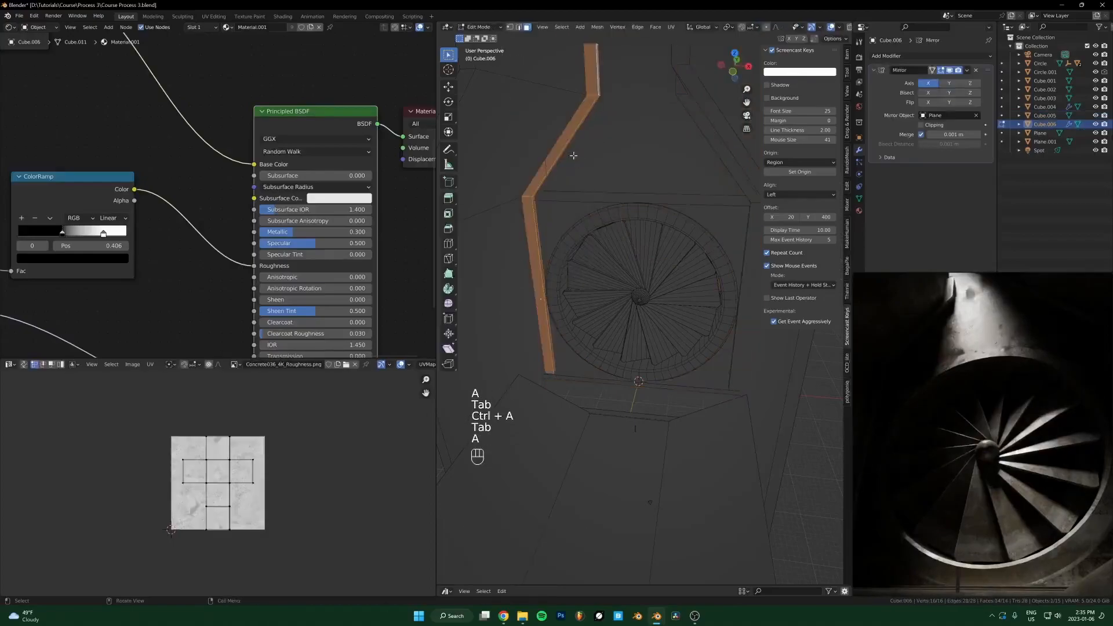
pyautogui.press('u')
pyautogui.click(572, 155)
pyautogui.press('a')
pyautogui.press('s')
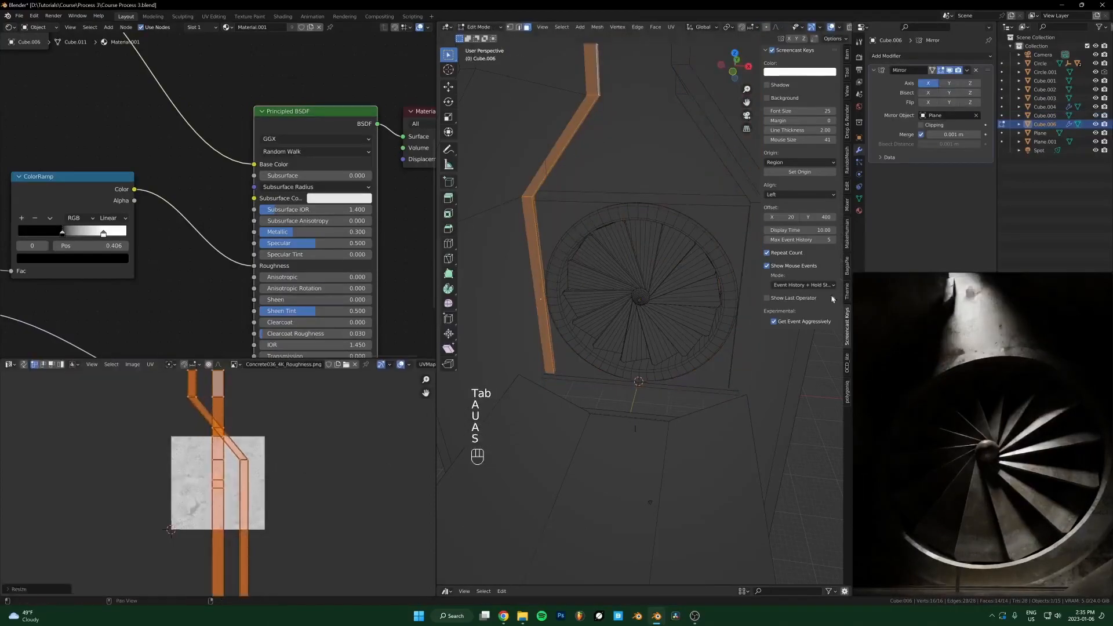
pyautogui.press('Tab')
# Raise the angled trim's upper end vertices along Z to lengthen its vertical part
pyautogui.scroll(-2, 699, 238)
pyautogui.press('Tab')
pyautogui.press('1')
pyautogui.hotkey('alt', 'z')
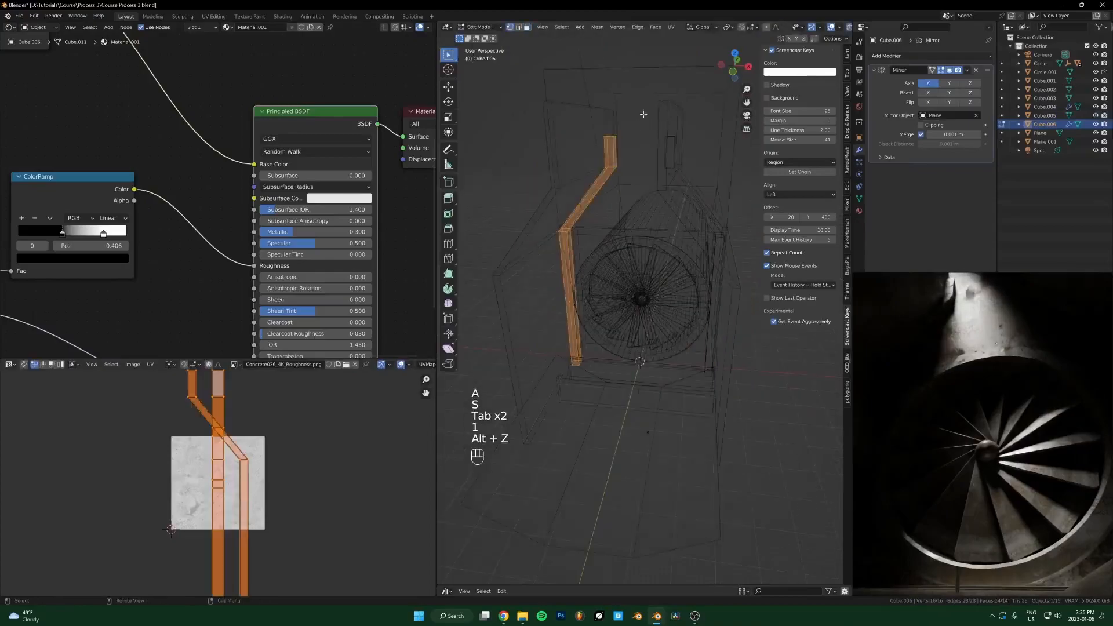
pyautogui.moveTo(644, 112); pyautogui.dragTo(560, 152)
pyautogui.scroll(-3, 665, 201)
pyautogui.press('g')
pyautogui.press('z')
pyautogui.click(664, 206)
pyautogui.hotkey('alt', 'z')
pyautogui.press('Tab')
pyautogui.scroll(1, 665, 209)
# Add a Bevel modifier to the mirrored trim and apply the object's scale
pyautogui.click(892, 57)
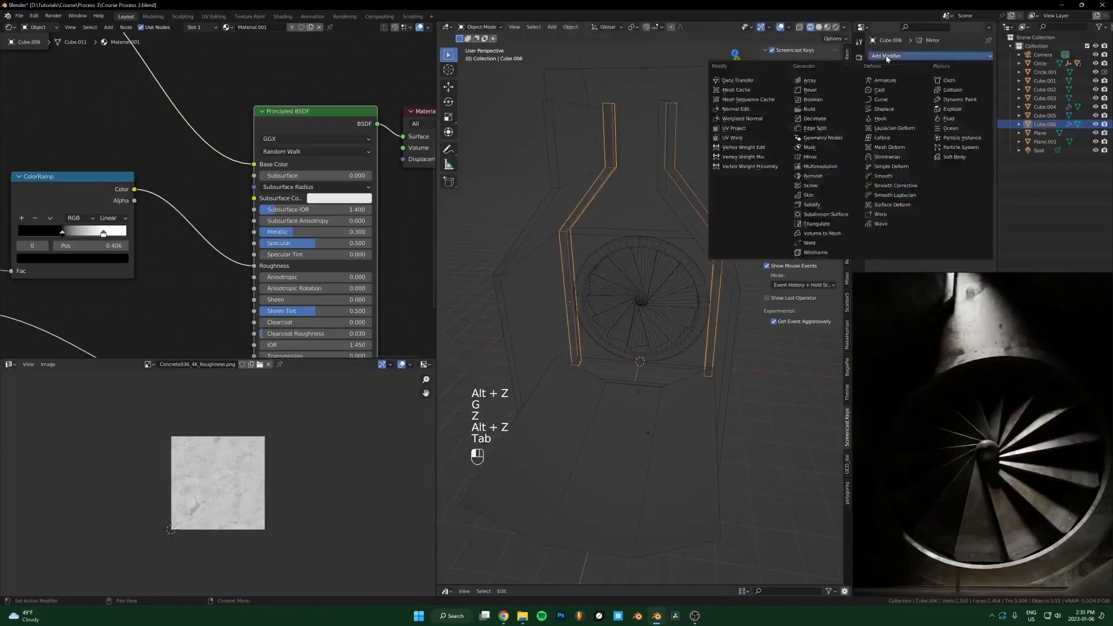
pyautogui.click(809, 94)
pyautogui.scroll(2, 566, 174)
pyautogui.keyDown('shift'); pyautogui.moveTo(566, 174); pyautogui.dragTo(568, 242, button='middle'); pyautogui.keyUp('shift')
pyautogui.hotkey('ctrl', 'a')
pyautogui.click(598, 244)
pyautogui.scroll(3, 598, 244)
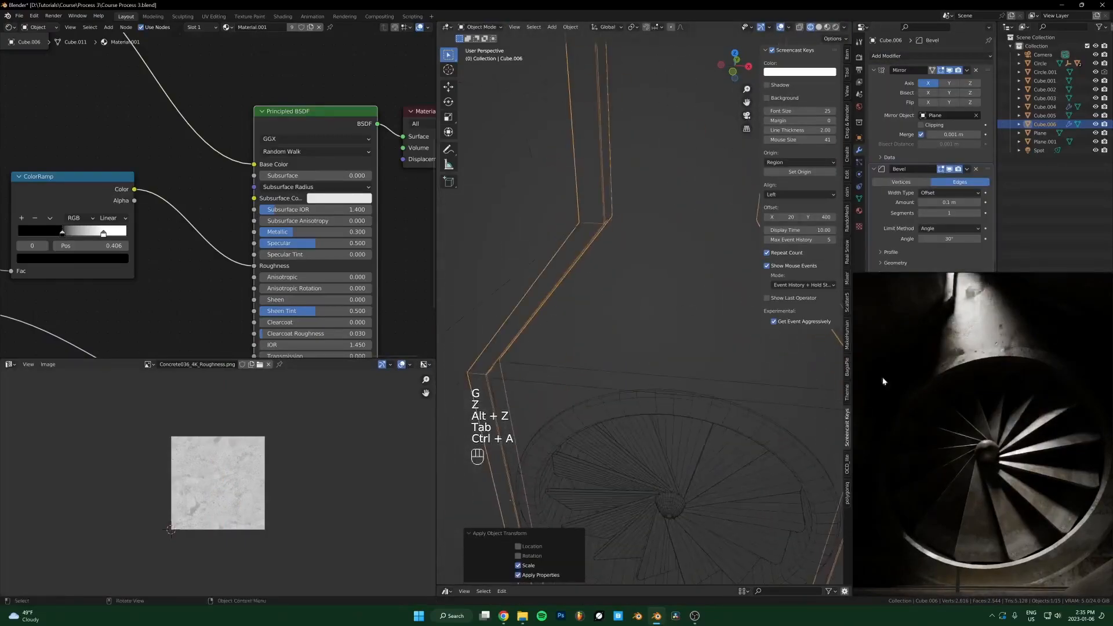
# Test Normal Map strengths of 0.530 and 1.000 on the housing and settle on 0.410
pyautogui.click(666, 430)
pyautogui.scroll(3, 661, 385)
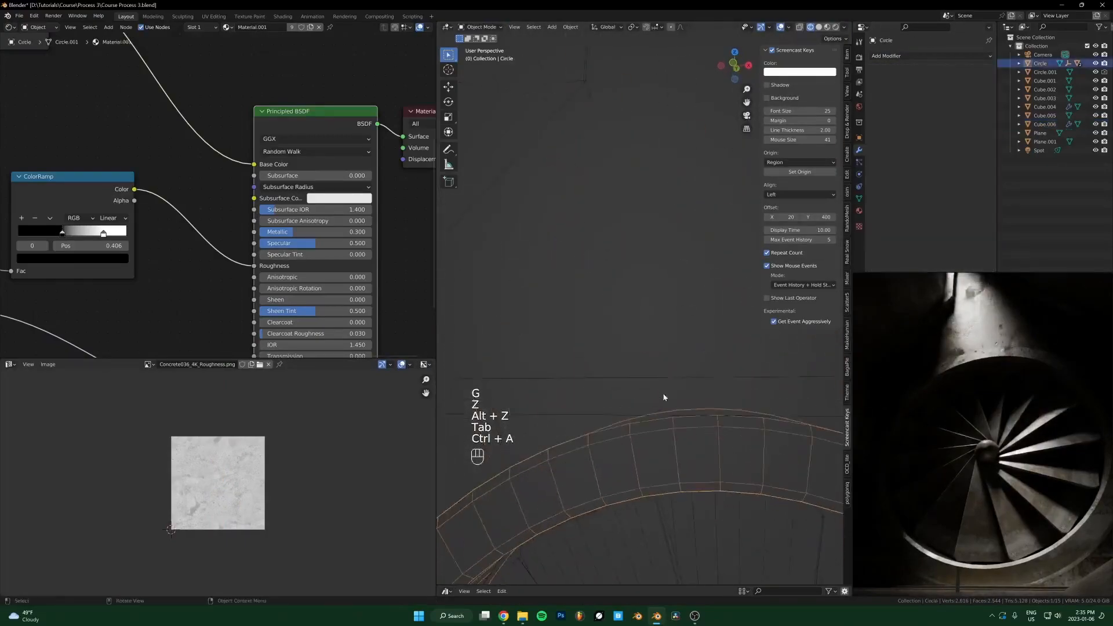
pyautogui.moveTo(193, 241); pyautogui.dragTo(288, 159, button='middle')
pyautogui.scroll(-3, 284, 159)
pyautogui.moveTo(56, 215); pyautogui.dragTo(66, 260)
pyautogui.scroll(6, 985, 364)
pyautogui.keyDown('shift'); pyautogui.moveTo(996, 372); pyautogui.dragTo(1003, 439, button='middle'); pyautogui.keyUp('shift')
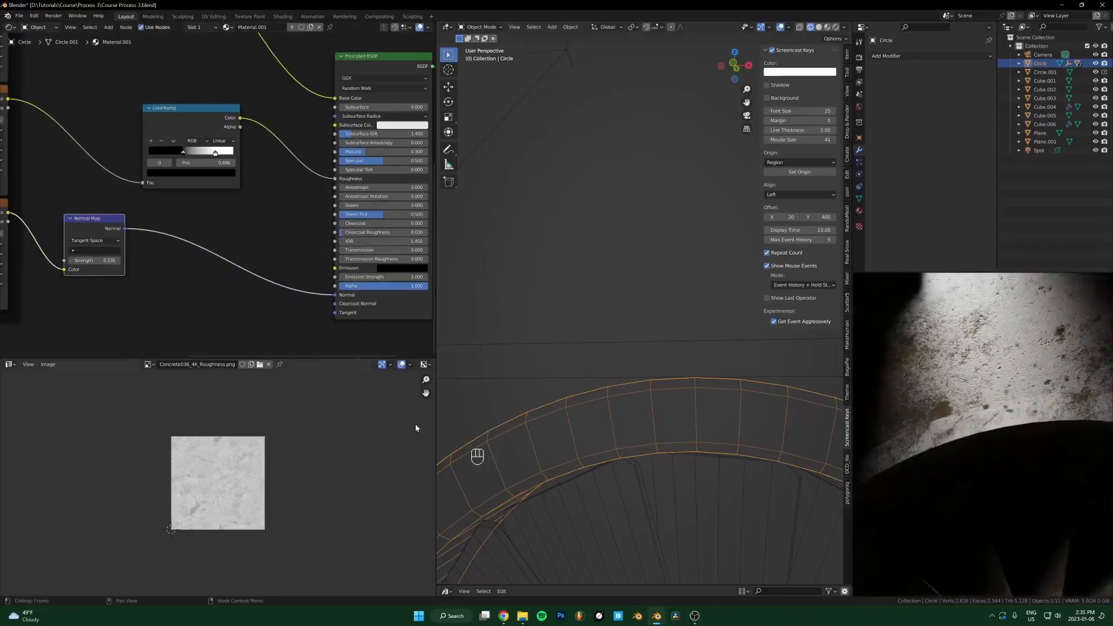
pyautogui.write('1')
pyautogui.press('Return')
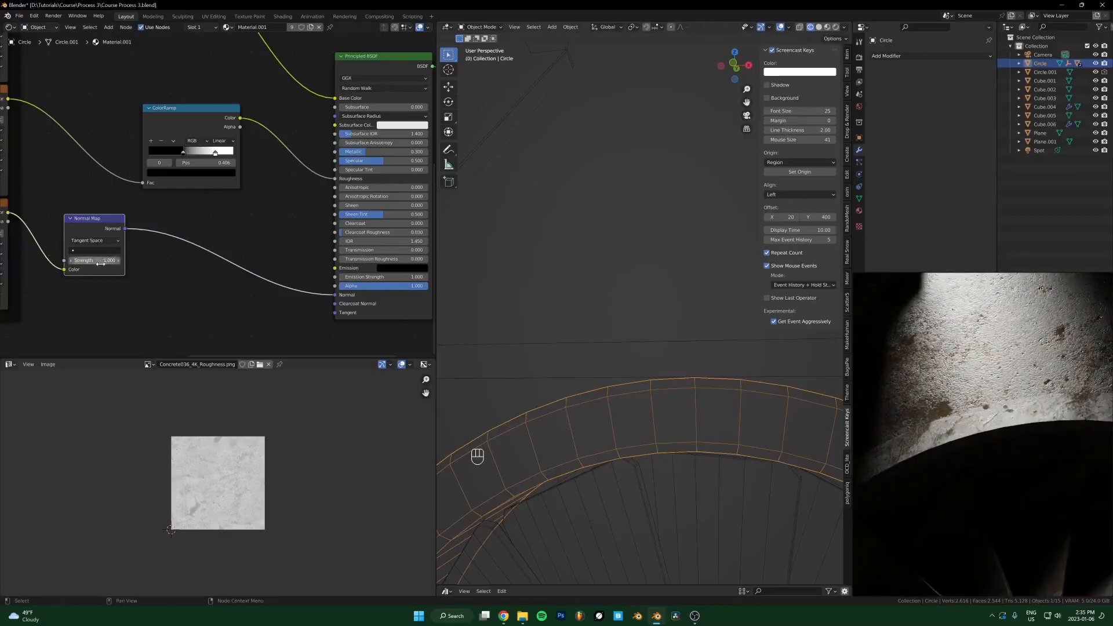
pyautogui.moveTo(101, 264)
pyautogui.mouseDown()
pyautogui.moveTo(43, 264)
pyautogui.moveTo(119, 266)
pyautogui.moveTo(99, 262)
pyautogui.mouseUp()
# Scale up all UVs of the wall panel around the fan (Cube.005)
pyautogui.scroll(-6, 695, 283)
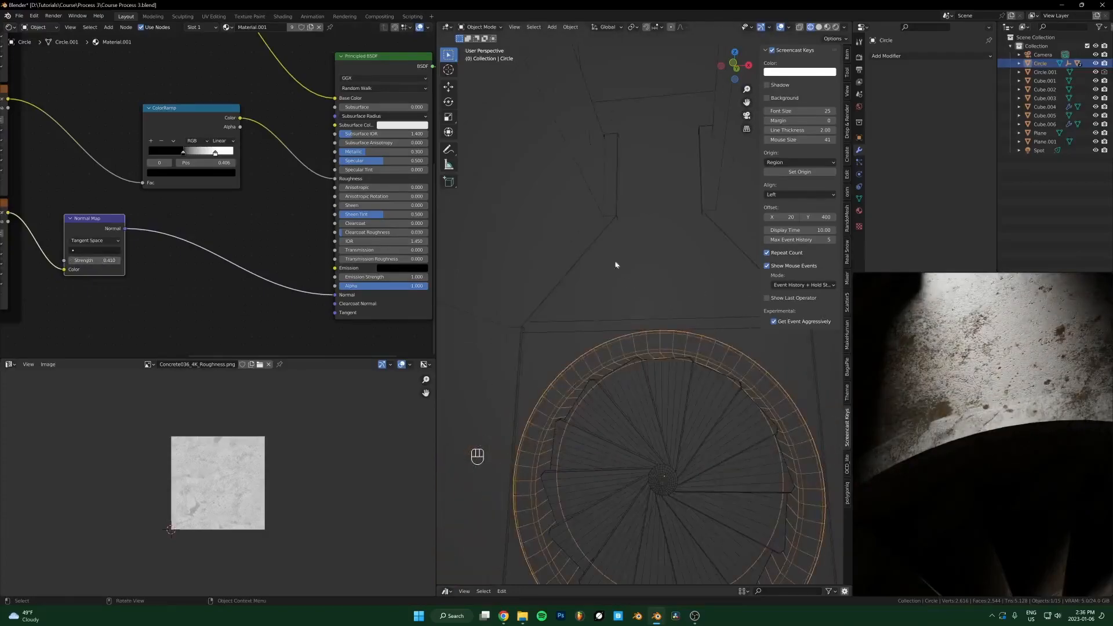
pyautogui.click(631, 278)
pyautogui.press('Tab')
pyautogui.press('a')
pyautogui.scroll(-3, 253, 472)
pyautogui.press('a')
pyautogui.press('s')
pyautogui.click(323, 457)
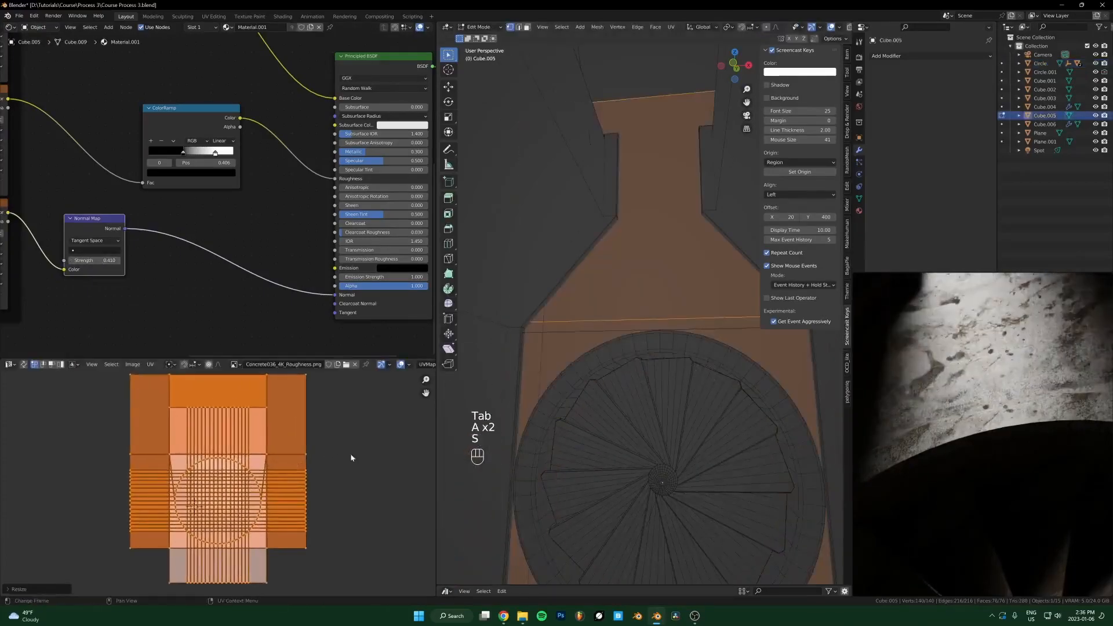
pyautogui.press('Tab')
# Move the roughness ColorRamp's black stop to 0.536, preview the ramp's output and reconnect the Principled BSDF
pyautogui.scroll(4, 261, 174)
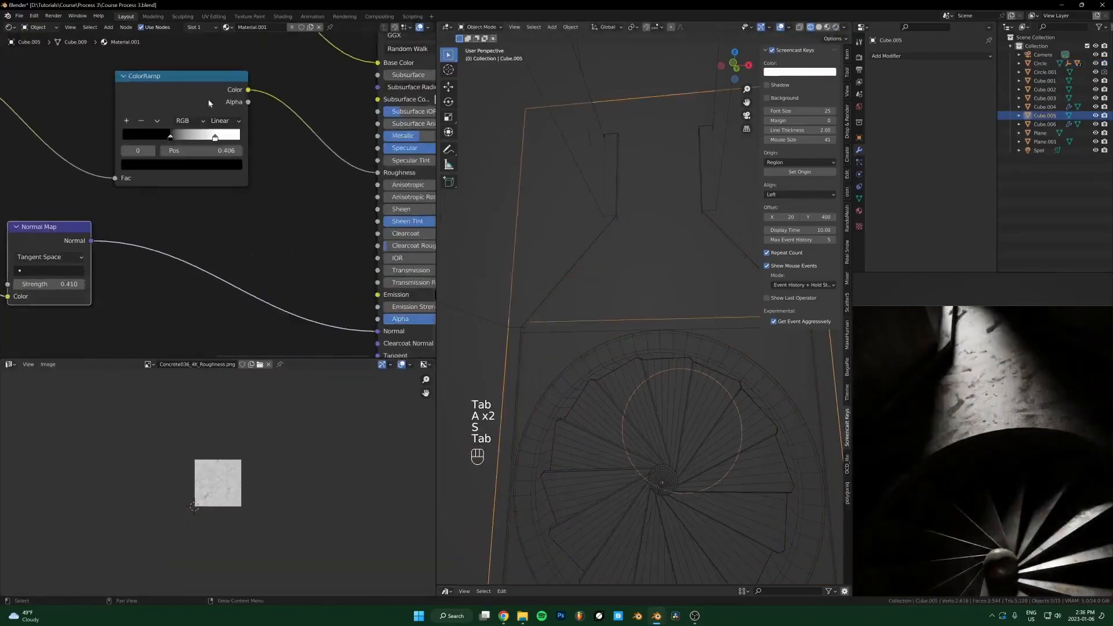
pyautogui.moveTo(257, 193); pyautogui.dragTo(276, 194)
pyautogui.scroll(-4, 225, 233)
pyautogui.keyDown('ctrl'); pyautogui.keyDown('shift'); pyautogui.click(390, 131); pyautogui.keyUp('shift'); pyautogui.keyUp('ctrl')
pyautogui.keyDown('ctrl'); pyautogui.keyDown('shift'); pyautogui.click(394, 117); pyautogui.keyUp('shift'); pyautogui.keyUp('ctrl')
pyautogui.scroll(1, 287, 225)
pyautogui.scroll(1, 287, 226)
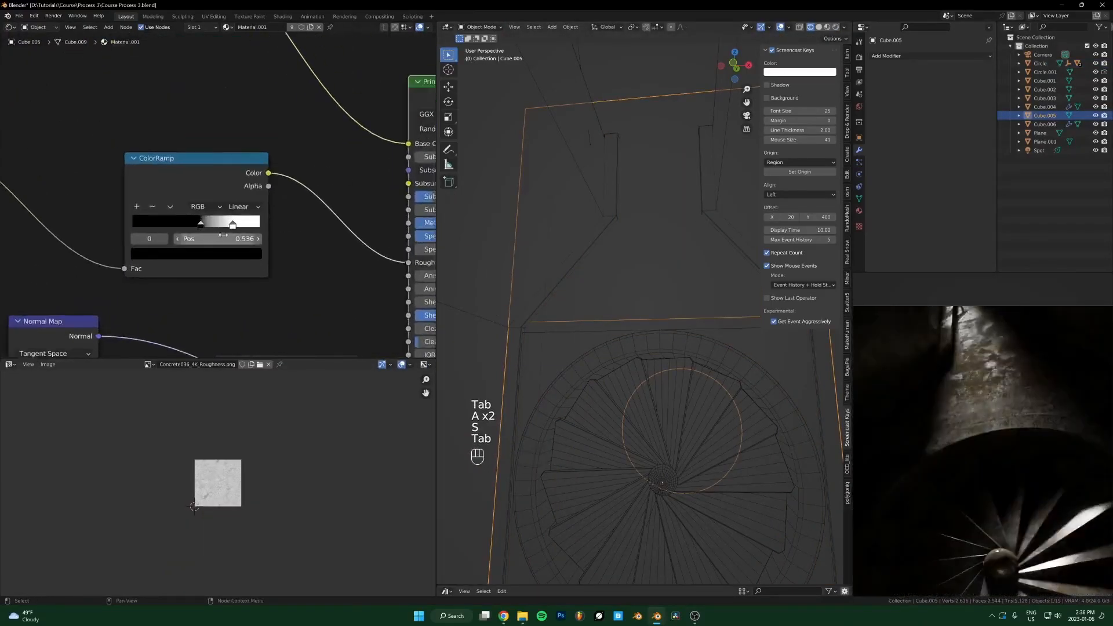
# Drive the Principled BSDF's Roughness with the ConcreteDirty0169 texture's colour, routed through the existing roughness ColorRamp
pyautogui.scroll(-3, 286, 226)
pyautogui.moveTo(286, 226); pyautogui.dragTo(325, 231, button='middle')
pyautogui.scroll(-6, 932, 371)
pyautogui.scroll(3, 932, 371)
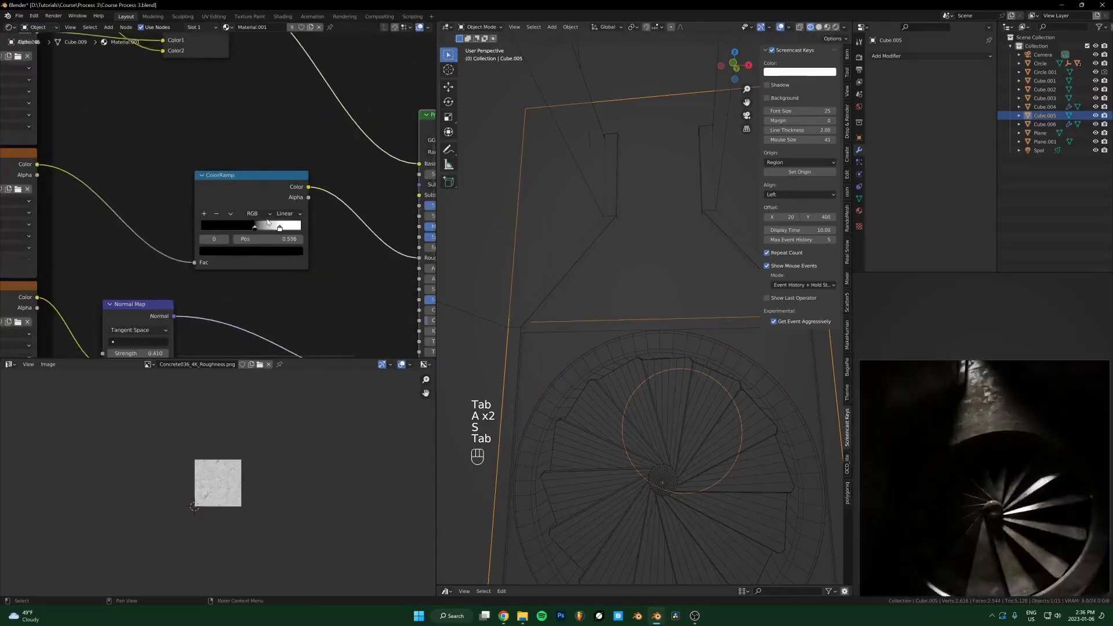
pyautogui.scroll(-3, 234, 189)
pyautogui.click(139, 135)
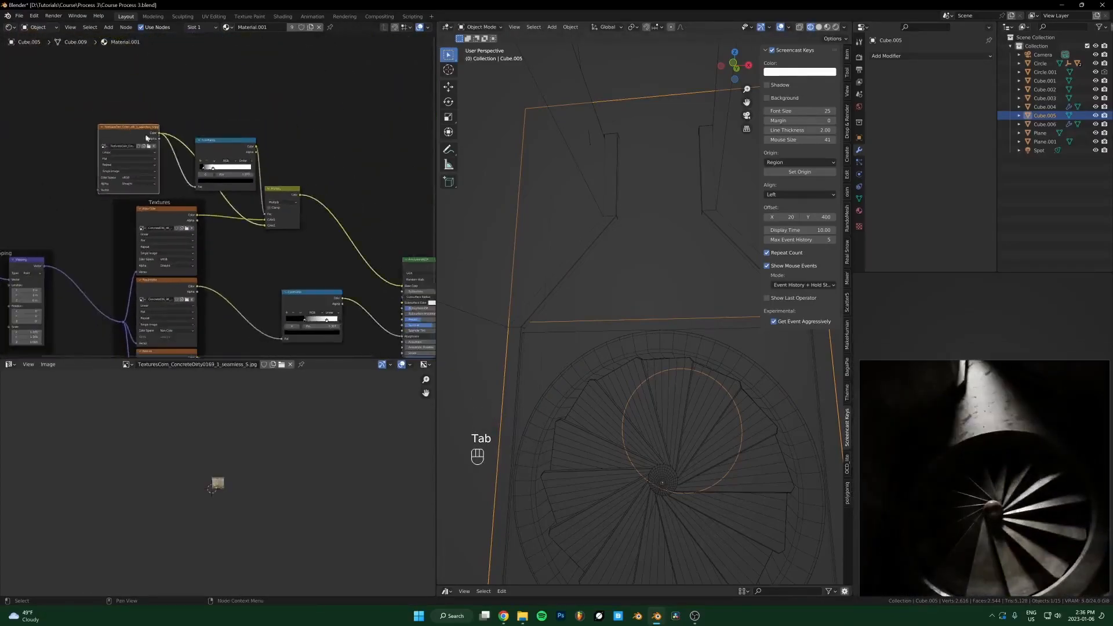
pyautogui.moveTo(163, 148); pyautogui.dragTo(150, 141, button='middle')
pyautogui.moveTo(136, 130); pyautogui.dragTo(390, 329)
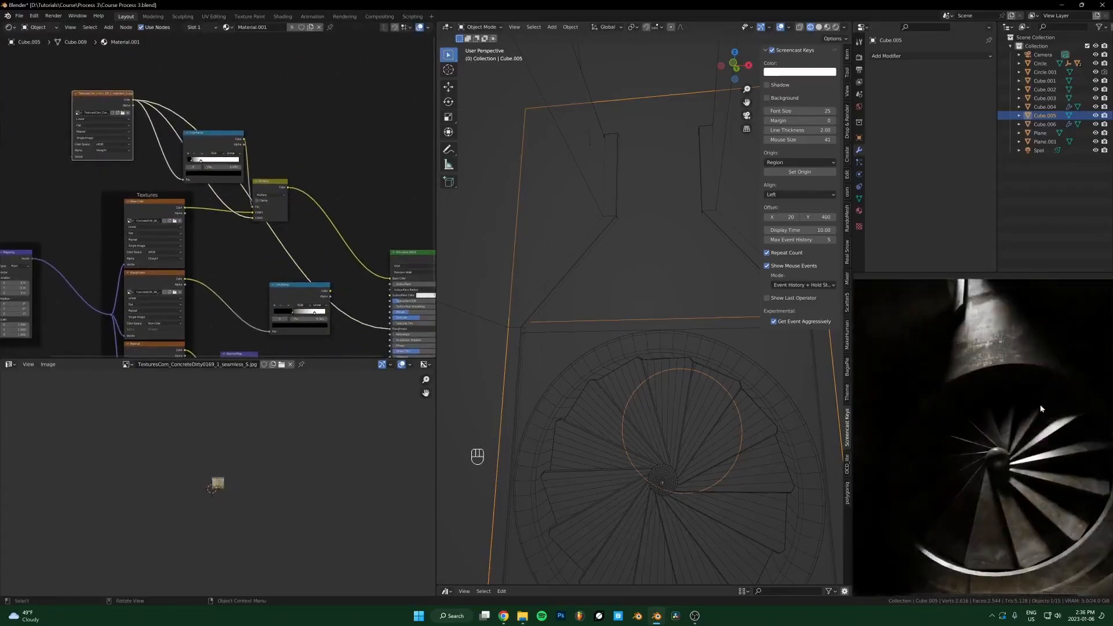
pyautogui.scroll(5, 308, 325)
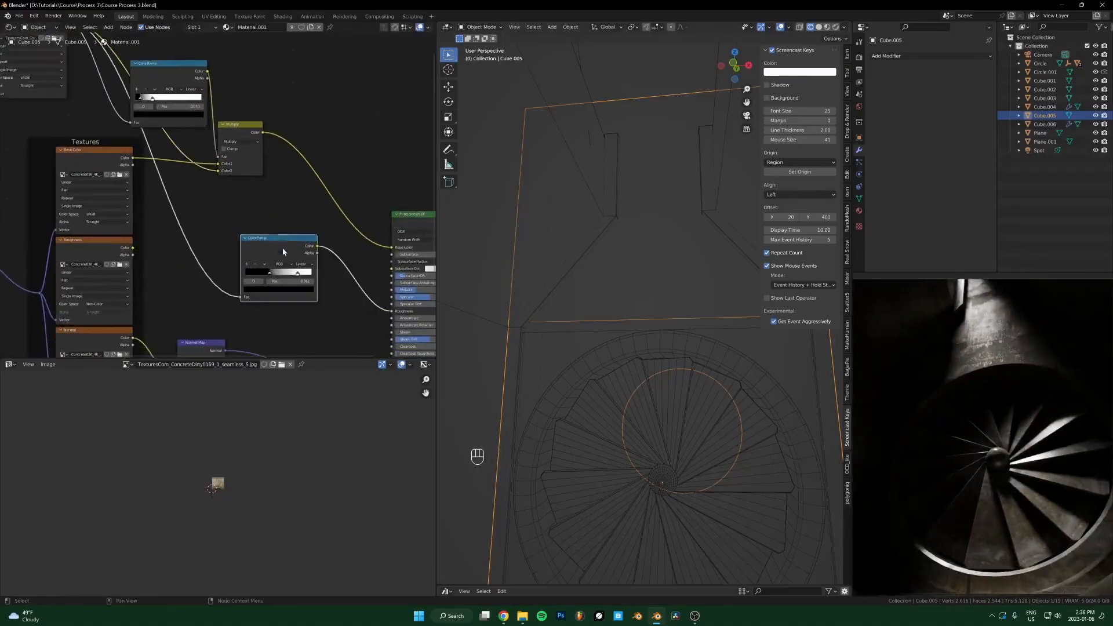
# Preview the roughness ColorRamp and move its black stop to about 0.17 and its white stop to about 0.37
pyautogui.moveTo(337, 304); pyautogui.dragTo(246, 303)
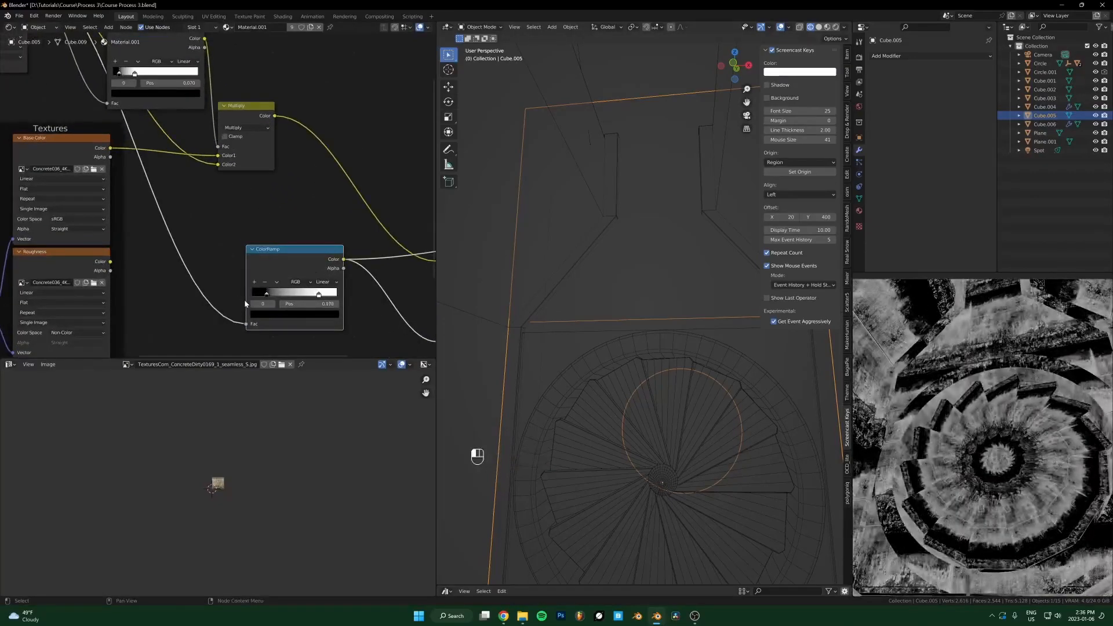
pyautogui.moveTo(319, 295); pyautogui.dragTo(278, 296)
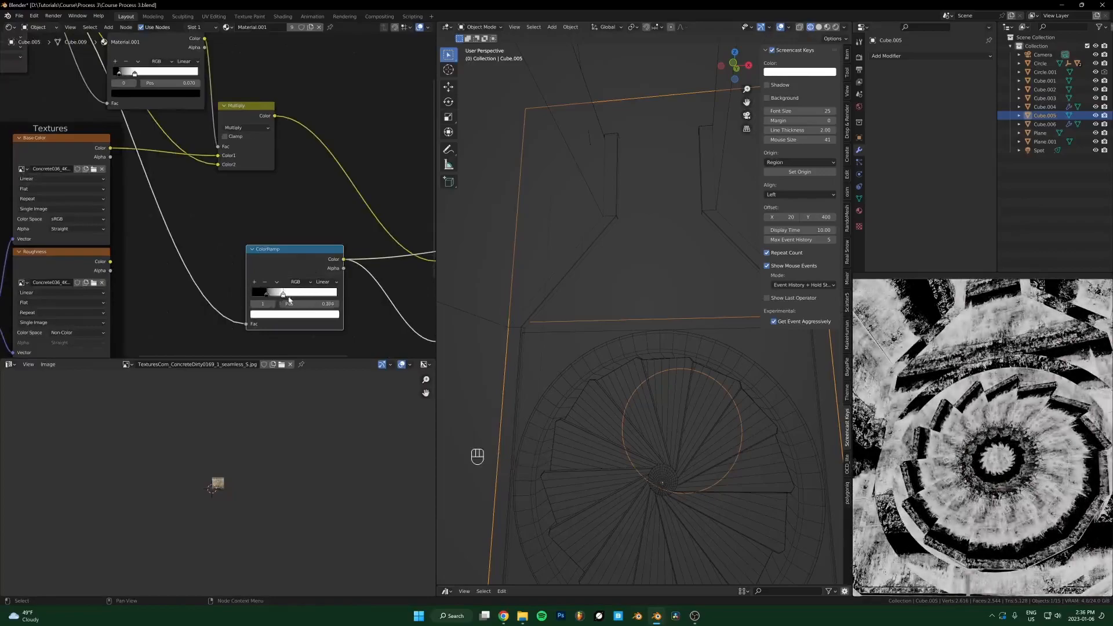
# Reconnect the Principled BSDF to the Material Output and inspect the fan and floor closely in the rendered view
pyautogui.scroll(-3, 284, 296)
pyautogui.moveTo(324, 261); pyautogui.dragTo(233, 234, button='middle')
pyautogui.keyDown('ctrl'); pyautogui.keyDown('shift'); pyautogui.click(325, 230); pyautogui.keyUp('shift'); pyautogui.keyUp('ctrl')
pyautogui.scroll(-3, 1003, 399)
pyautogui.keyDown('shift'); pyautogui.moveTo(1002, 400); pyautogui.dragTo(968, 394, button='middle'); pyautogui.keyUp('shift')
pyautogui.scroll(4, 974, 402)
pyautogui.keyDown('shift'); pyautogui.moveTo(950, 460); pyautogui.dragTo(981, 403, button='middle'); pyautogui.keyUp('shift')
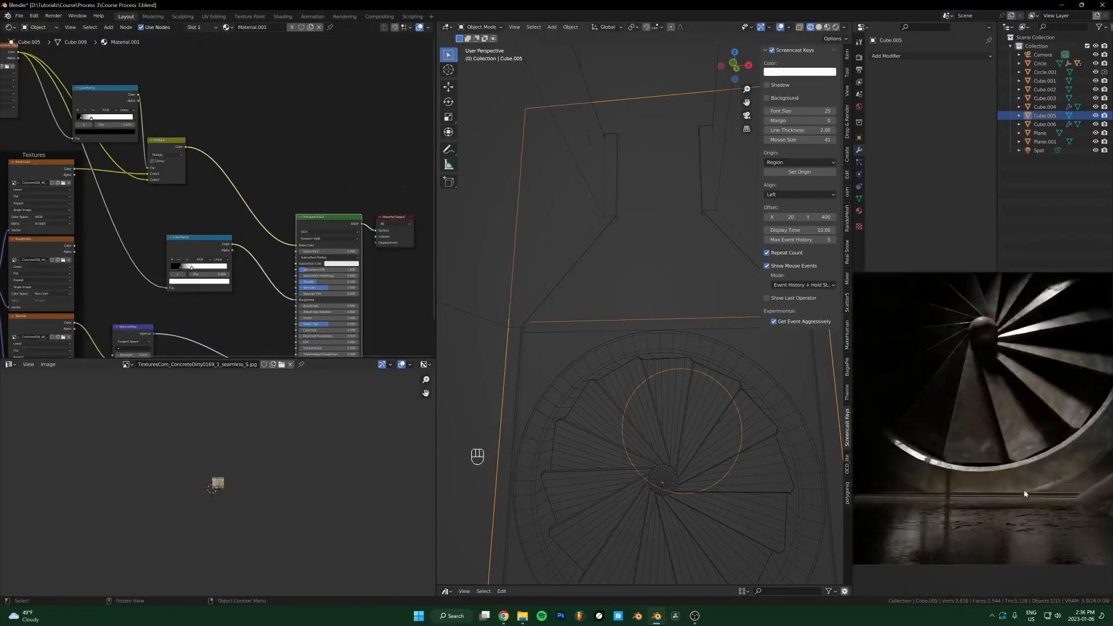
pyautogui.scroll(4, 1000, 465)
pyautogui.keyDown('shift'); pyautogui.moveTo(1011, 518); pyautogui.dragTo(1041, 382, button='middle'); pyautogui.keyUp('shift')
pyautogui.scroll(-7, 626, 421)
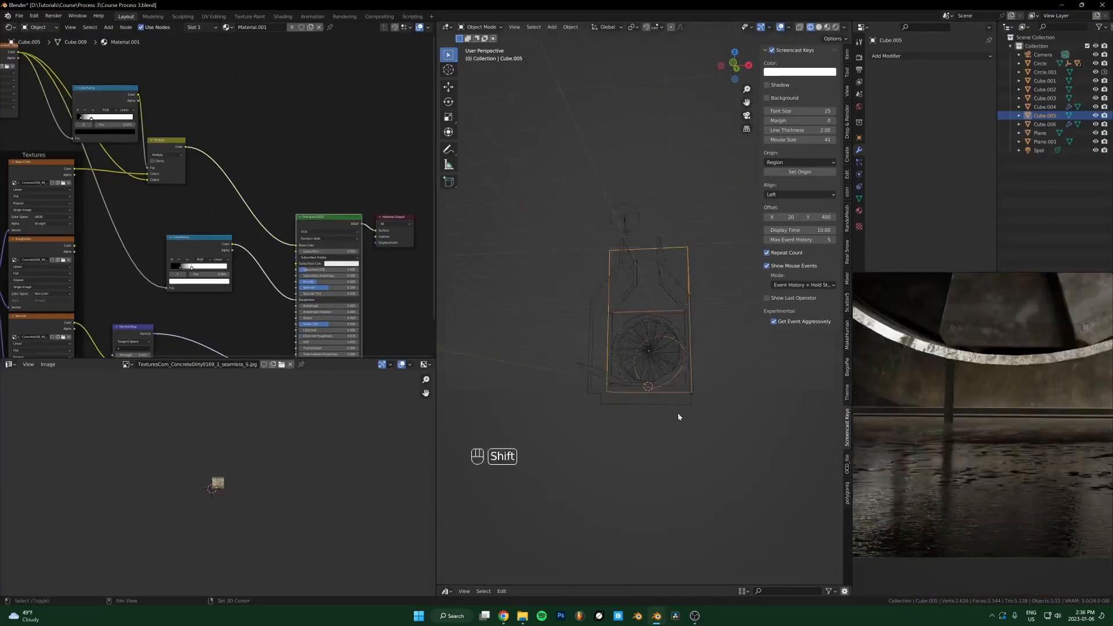
# Rescale all UVs of the floor plane in front of the fan
pyautogui.press('KP_0')
pyautogui.click(650, 457)
pyautogui.press('Tab')
pyautogui.press('a')
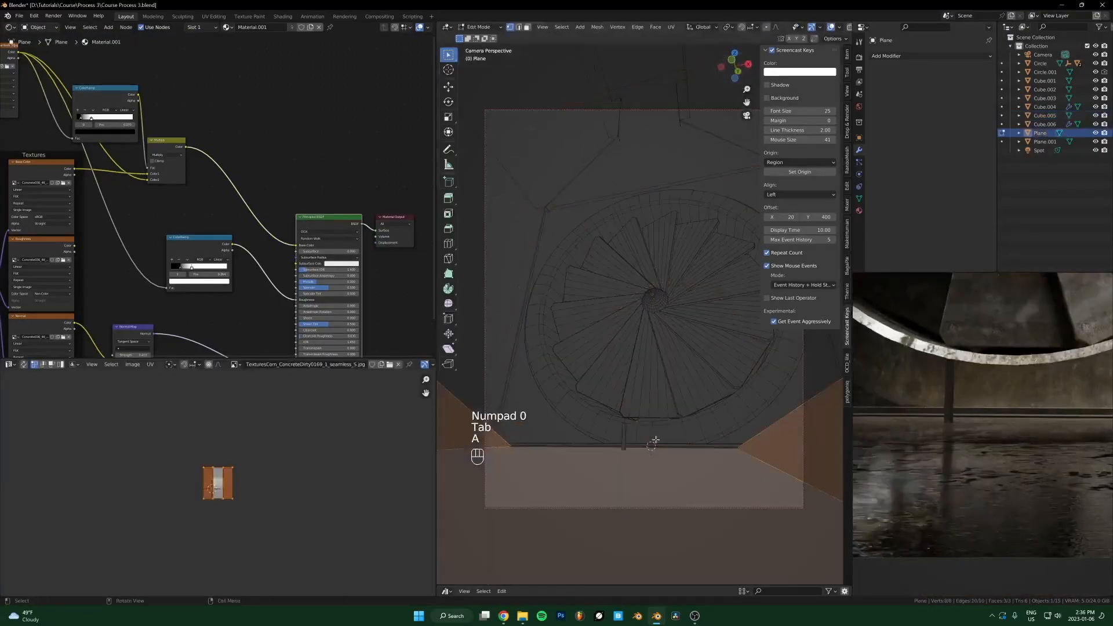
pyautogui.press('s')
pyautogui.click(342, 480)
pyautogui.press('Tab')
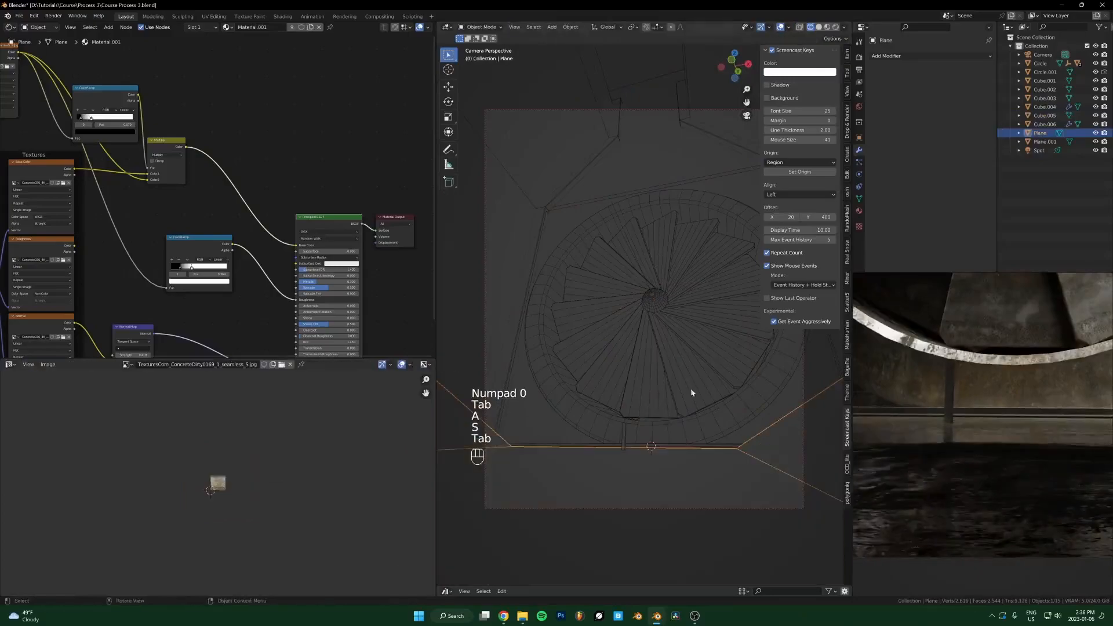
# Set the Principled BSDF's Metallic to 0.185 and Specular to 0.112
pyautogui.moveTo(927, 485)
pyautogui.keyDown('shift'); pyautogui.mouseDown(button='middle')
pyautogui.moveTo(999, 532)
pyautogui.moveTo(986, 538)
pyautogui.moveTo(1073, 362)
pyautogui.moveTo(1023, 506)
pyautogui.moveTo(1003, 479)
pyautogui.moveTo(955, 495)
pyautogui.moveTo(1006, 502)
pyautogui.moveTo(1014, 490)
pyautogui.moveTo(952, 464)
pyautogui.moveTo(924, 493)
pyautogui.mouseUp(button='middle'); pyautogui.keyUp('shift')
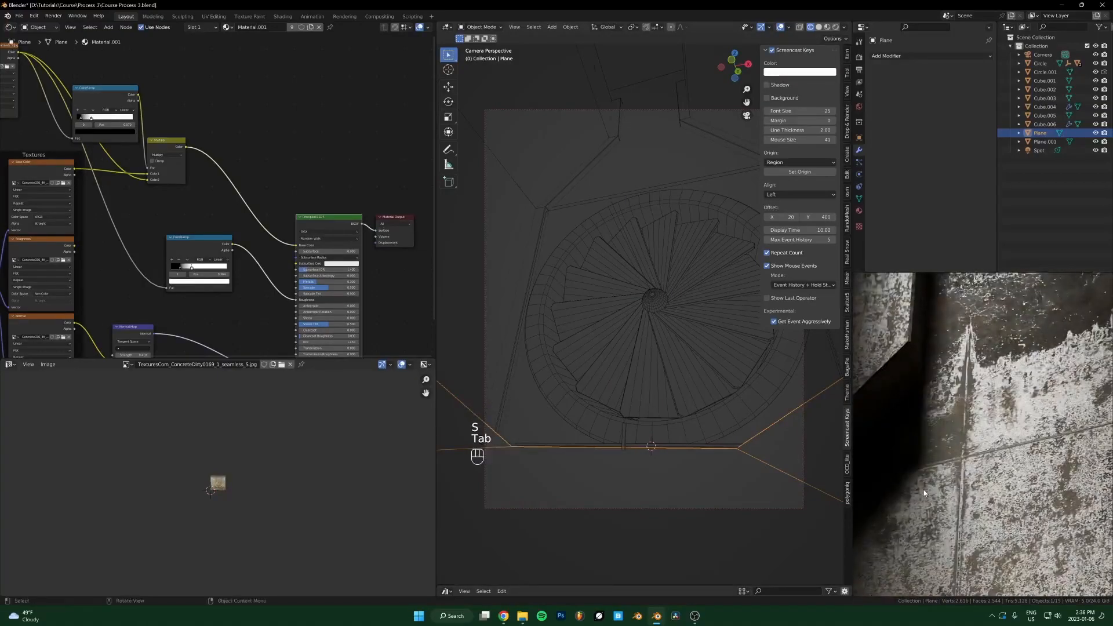
pyautogui.scroll(-8, 924, 492)
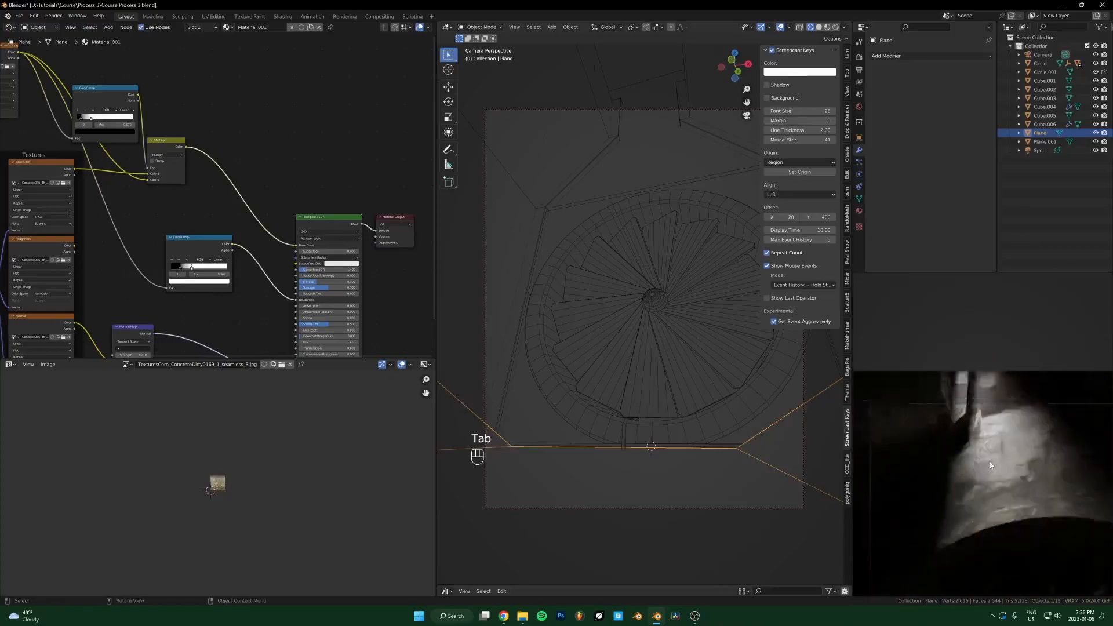
pyautogui.scroll(-3, 523, 164)
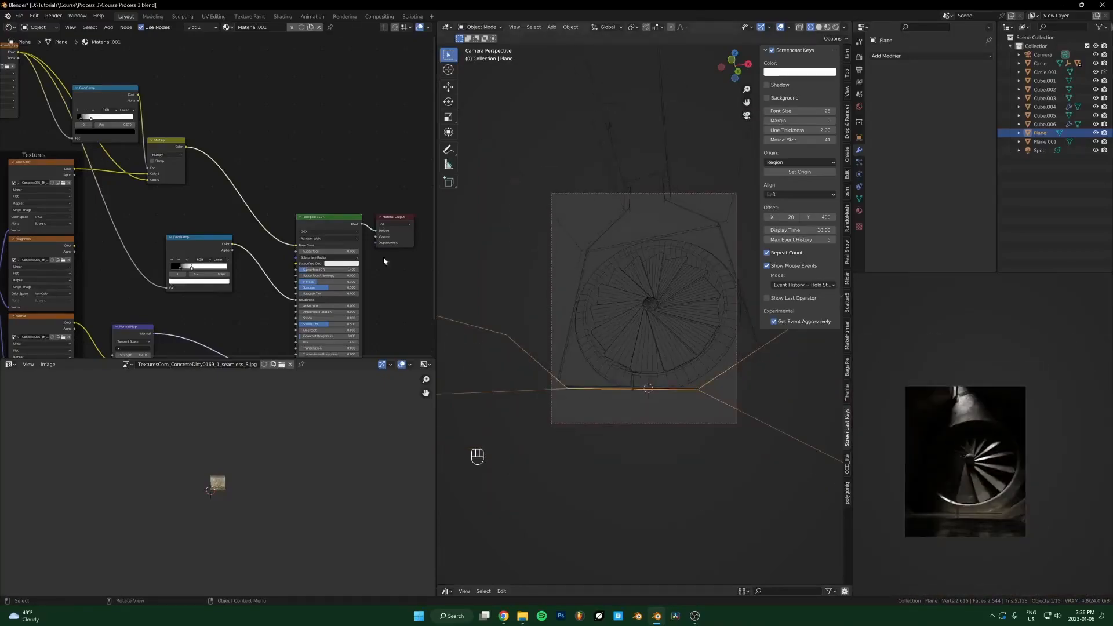
pyautogui.scroll(4, 346, 230)
pyautogui.moveTo(347, 217); pyautogui.dragTo(534, 206)
pyautogui.moveTo(294, 216); pyautogui.dragTo(423, 216)
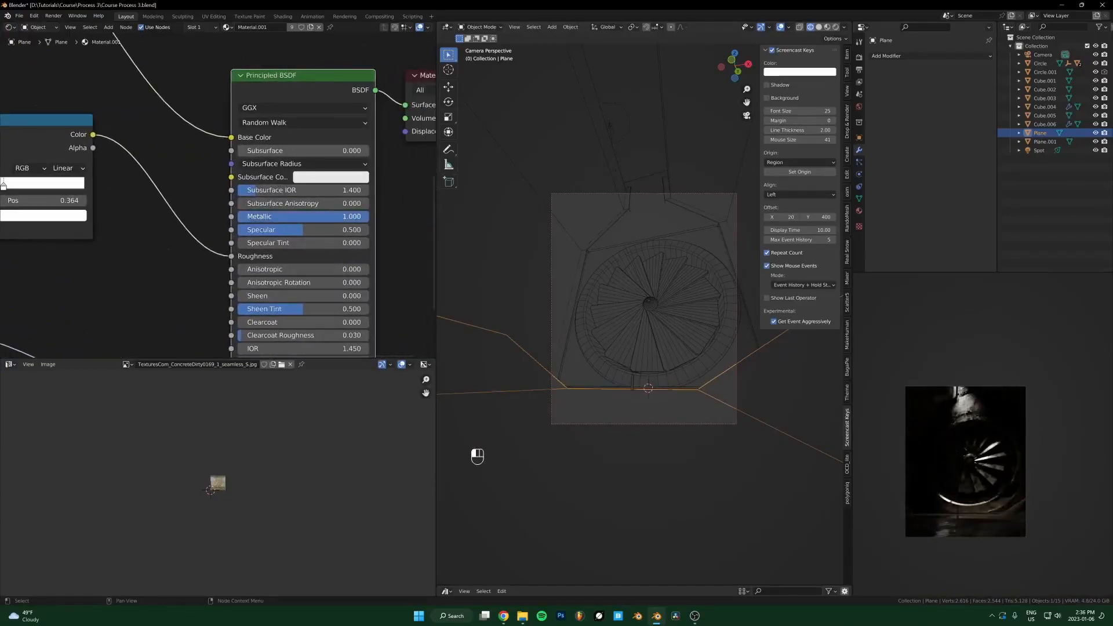
pyautogui.scroll(4, 1016, 515)
pyautogui.moveTo(364, 210); pyautogui.dragTo(255, 233)
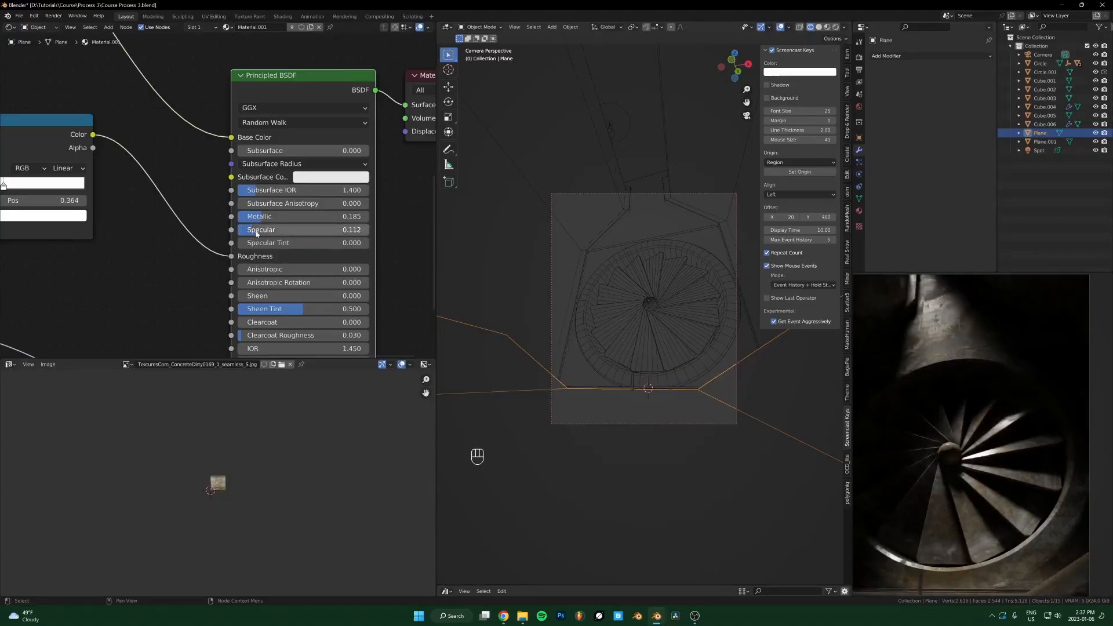
# Move the spot light above the fan along the X axis and rotate it in the camera view
pyautogui.scroll(-2, 989, 424)
pyautogui.scroll(2, 643, 246)
pyautogui.scroll(-3, 629, 262)
pyautogui.click(611, 163)
pyautogui.press('g')
pyautogui.press('x')
pyautogui.click(626, 176)
pyautogui.press('r')
pyautogui.press('x')
pyautogui.press('Escape')
pyautogui.press('r')
pyautogui.click(702, 255)
# Reposition the spot light to about X -3.4 m, Y -24.6 m and Z 127.6 m, finishing with a horizontal-only move
pyautogui.press('g')
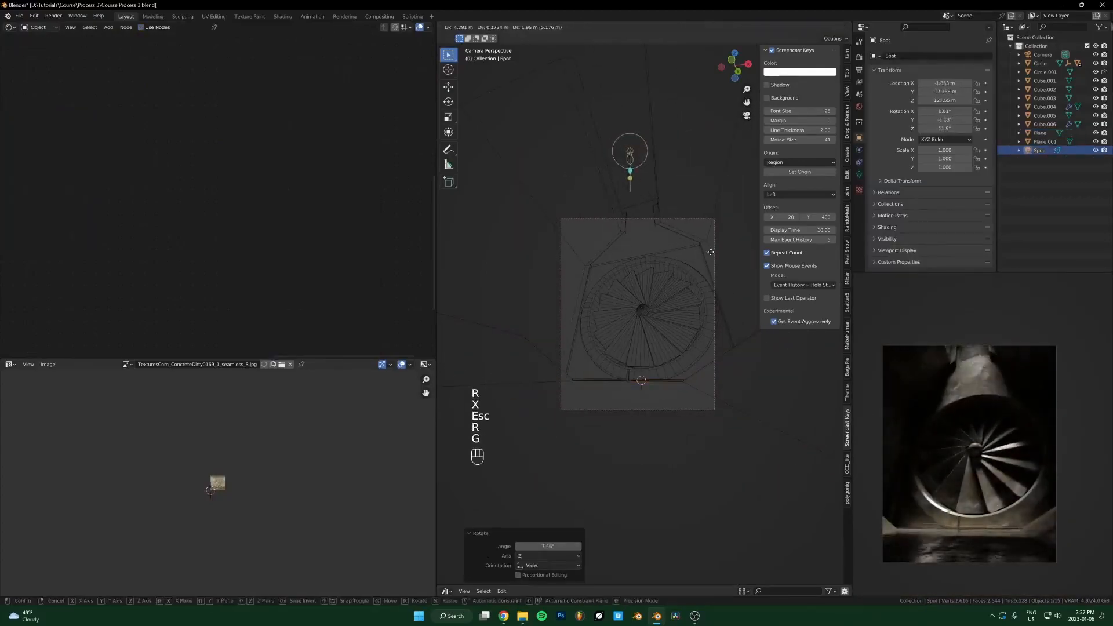
pyautogui.click(710, 253)
pyautogui.press('g')
pyautogui.hotkey('shift', 'z')
pyautogui.click(683, 166)
# Rotate the spot light freely to about 13° in X, -1° in Y and 19° in Z
pyautogui.press('r')
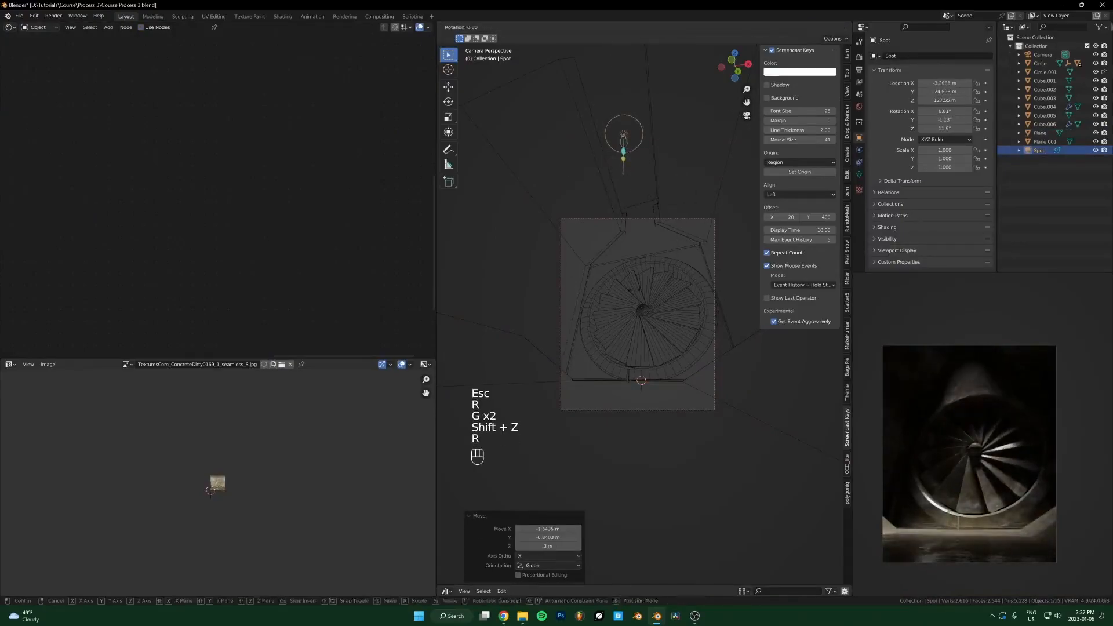
pyautogui.press('r')
pyautogui.press('shift')
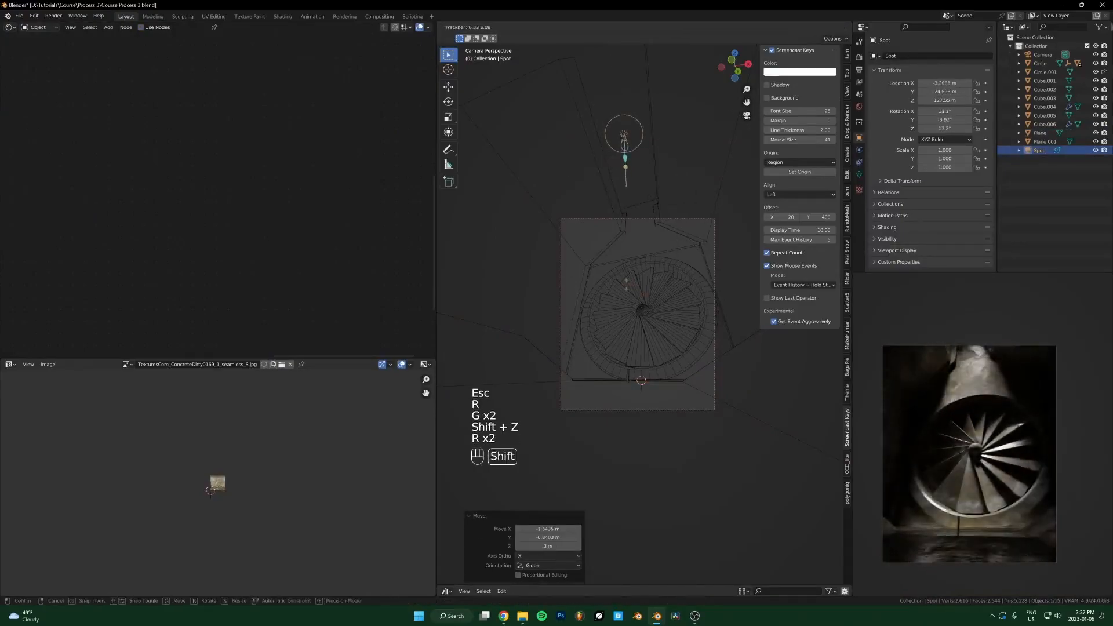
pyautogui.press('r')
pyautogui.click(668, 292)
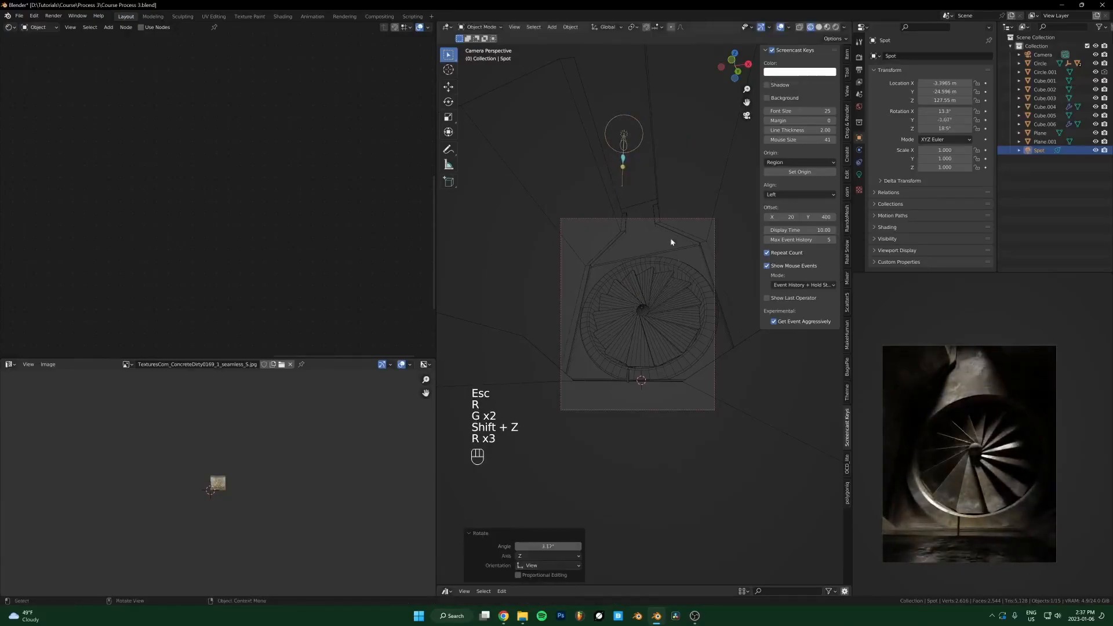
pyautogui.scroll(3, 1004, 472)
pyautogui.scroll(-1, 670, 273)
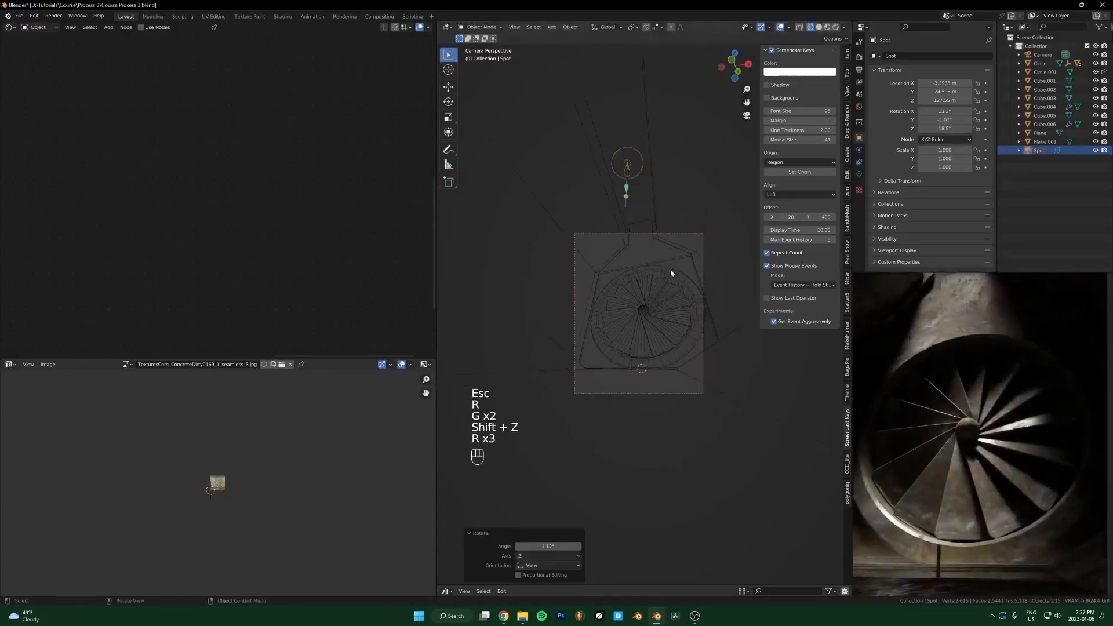
# Refine the spot light's aim with a small view rotation followed by a trackball rotation
pyautogui.press('r')
pyautogui.keyDown('shift'); pyautogui.click(675, 264); pyautogui.keyUp('shift')
pyautogui.press('r')
pyautogui.press('r')
pyautogui.click(680, 337)
pyautogui.scroll(3, 640, 317)
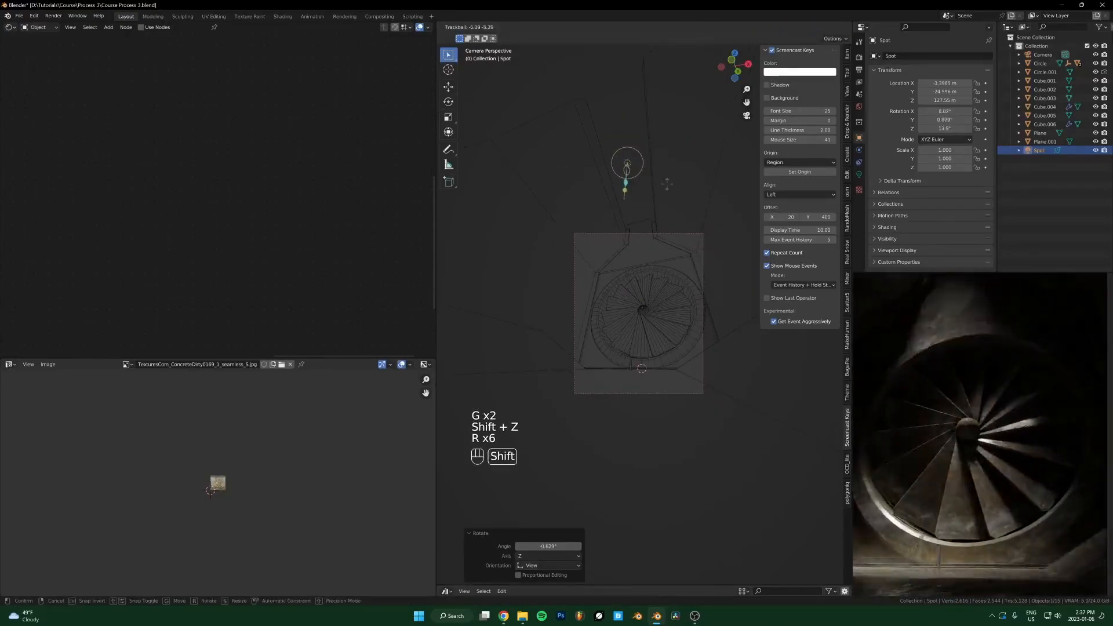
pyautogui.click(640, 318)
pyautogui.press('s')
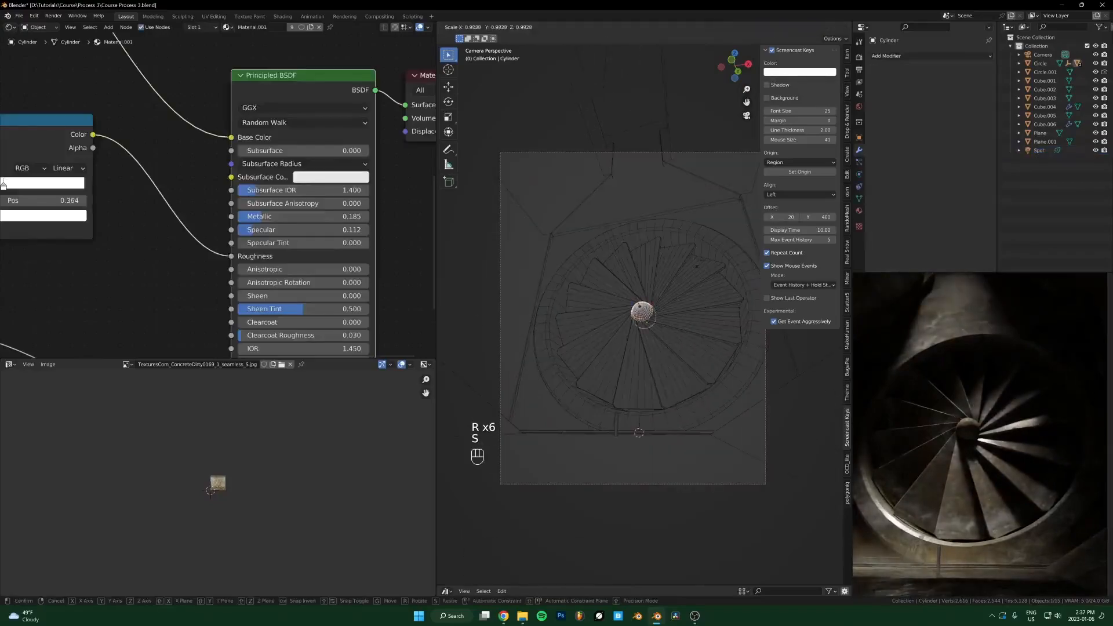
pyautogui.press('Escape')
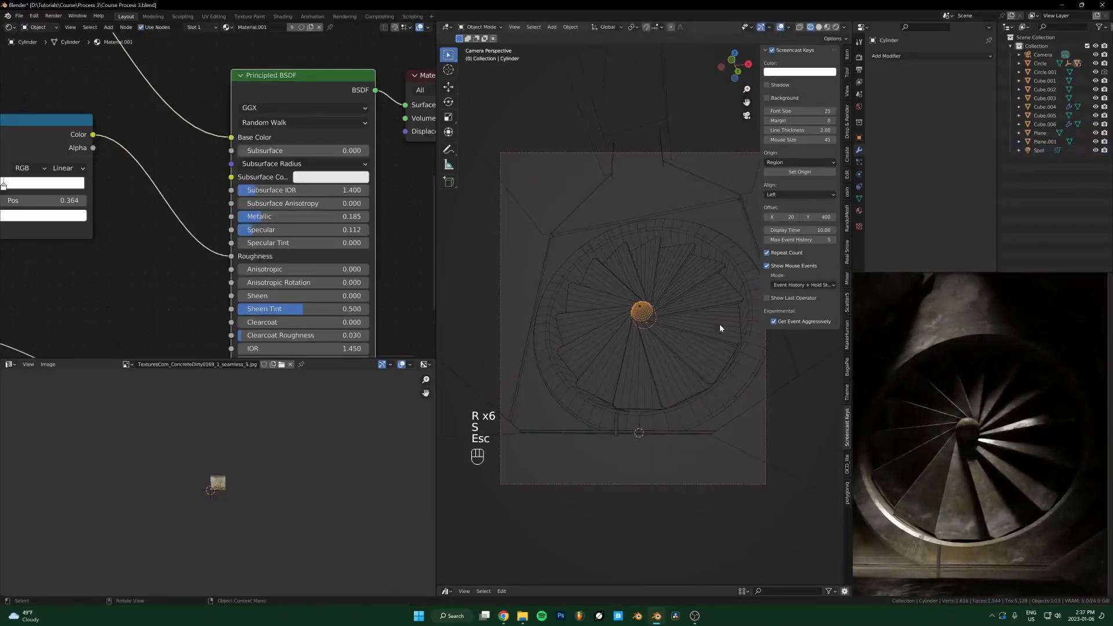
pyautogui.hotkey('shift', 'z')
pyautogui.press('Escape')
pyautogui.hotkey('shift', 's')
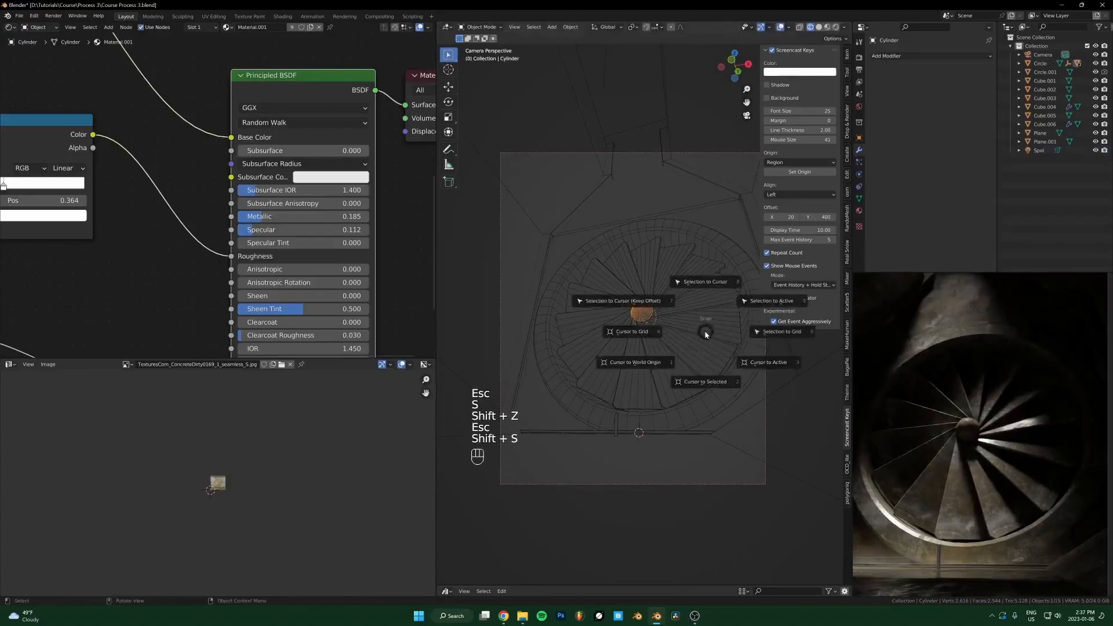
pyautogui.press('s')
pyautogui.hotkey('shift', 'y')
pyautogui.press('Escape')
pyautogui.scroll(-2, 964, 473)
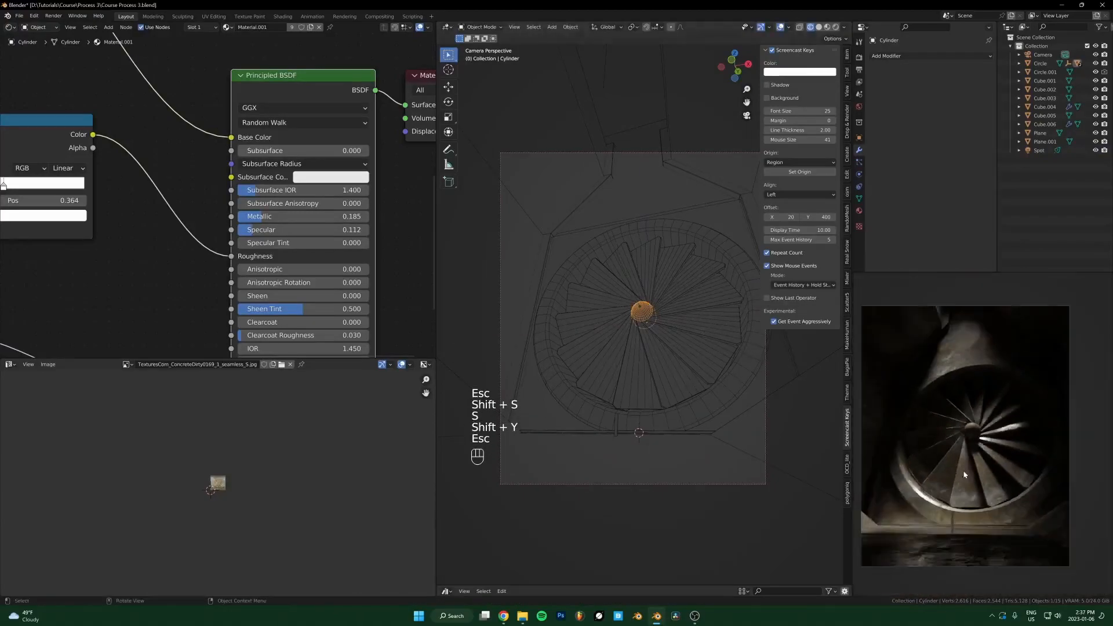
pyautogui.scroll(4, 628, 426)
pyautogui.keyDown('shift'); pyautogui.moveTo(629, 425); pyautogui.dragTo(628, 350, button='middle'); pyautogui.keyUp('shift')
pyautogui.click(629, 360)
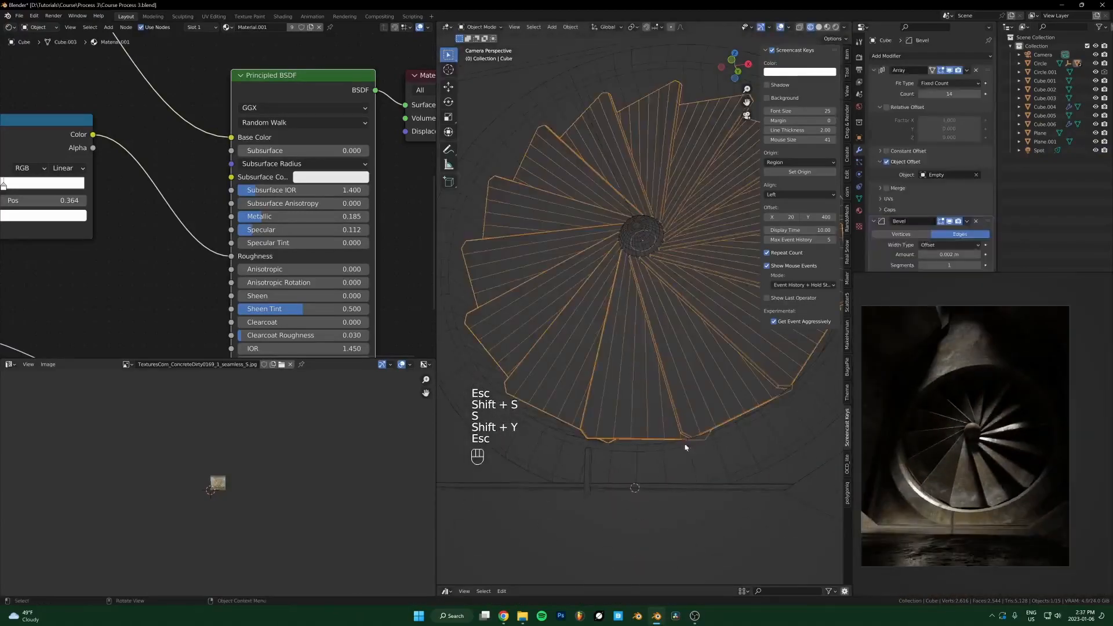
pyautogui.click(717, 453)
pyautogui.scroll(-4, 974, 465)
pyautogui.scroll(2, 974, 465)
pyautogui.scroll(-5, 649, 243)
pyautogui.scroll(-2, 626, 202)
# Move the spot light above the fan along the Y axis and save the file
pyautogui.click(633, 214)
pyautogui.press('g')
pyautogui.press('y')
pyautogui.press('Escape')
pyautogui.press('g')
pyautogui.press('y')
pyautogui.click(672, 249)
pyautogui.moveTo(672, 248); pyautogui.dragTo(661, 297, button='middle')
pyautogui.hotkey('ctrl', 's')
# Add a Bevel modifier to the circular ring around the fan, apply the ring's scale and set the bevel amount to 0.006 m
pyautogui.keyDown('shift'); pyautogui.moveTo(671, 365); pyautogui.dragTo(628, 307, button='middle'); pyautogui.keyUp('shift')
pyautogui.scroll(3, 971, 441)
pyautogui.click(637, 294)
pyautogui.scroll(1, 963, 397)
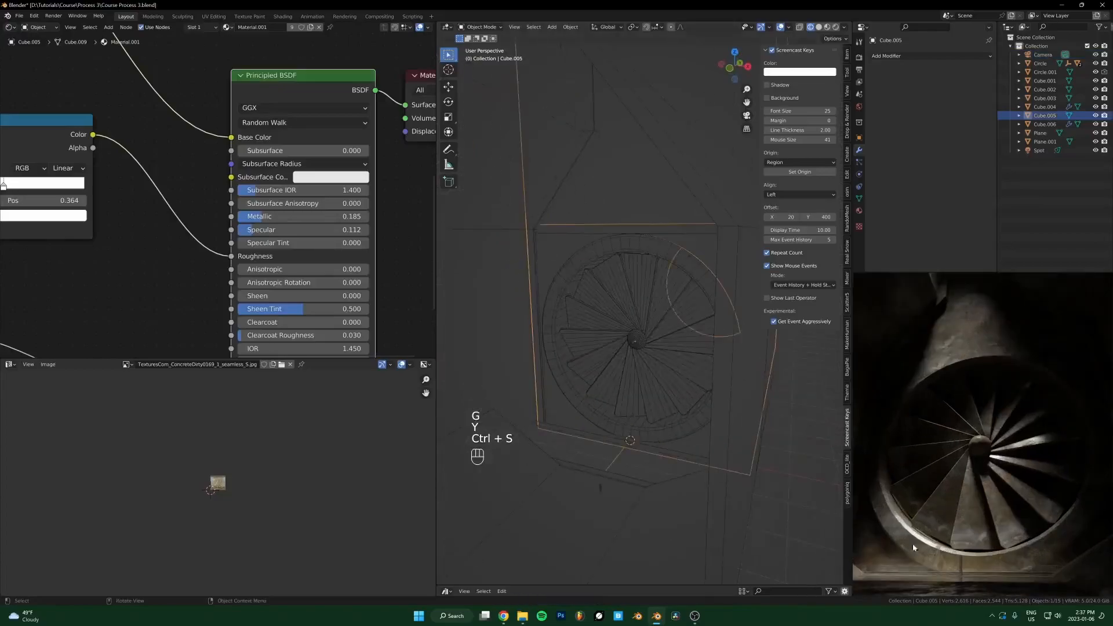
pyautogui.scroll(4, 673, 301)
pyautogui.click(653, 191)
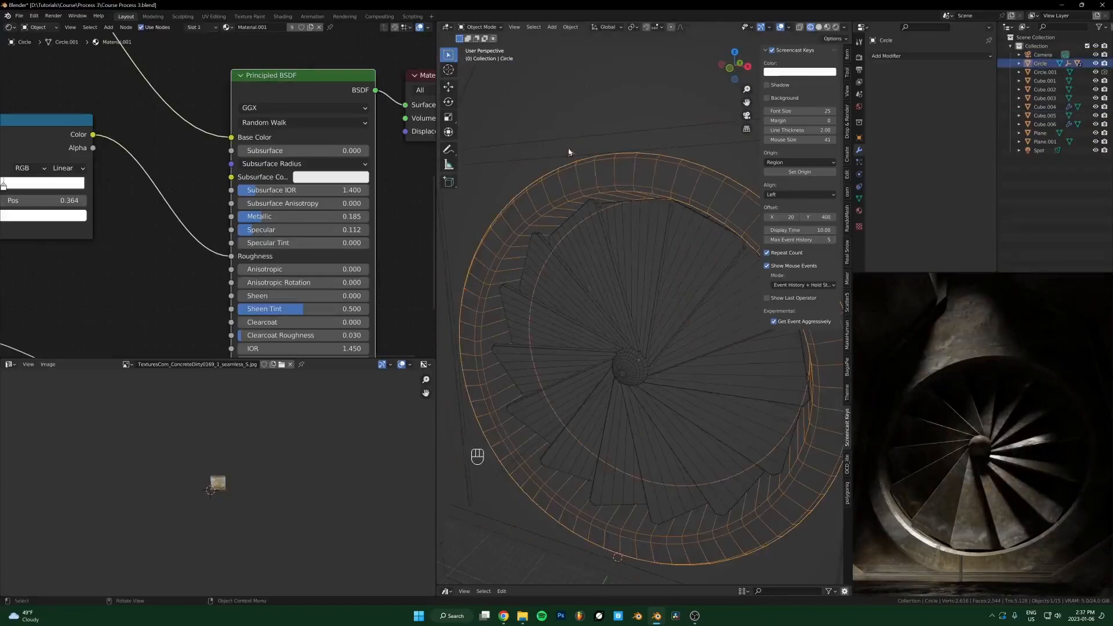
pyautogui.moveTo(948, 444)
pyautogui.keyDown('shift'); pyautogui.mouseDown(button='middle')
pyautogui.moveTo(997, 364)
pyautogui.moveTo(947, 446)
pyautogui.mouseUp(button='middle'); pyautogui.keyUp('shift')
pyautogui.scroll(1, 999, 363)
pyautogui.scroll(1, 946, 446)
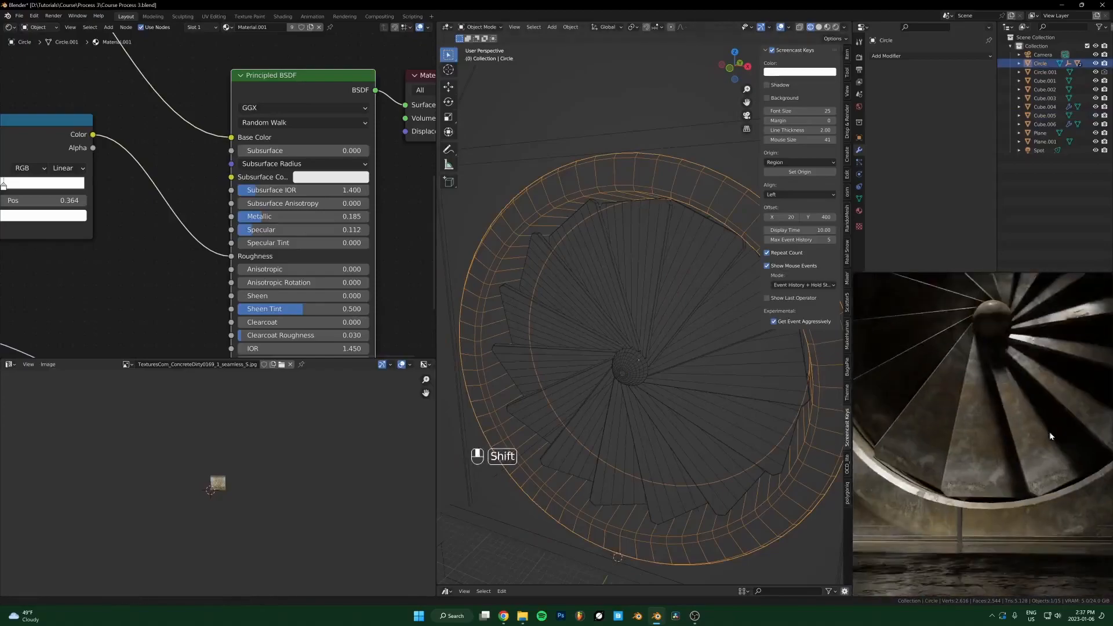
pyautogui.scroll(-3, 614, 380)
pyautogui.scroll(6, 614, 383)
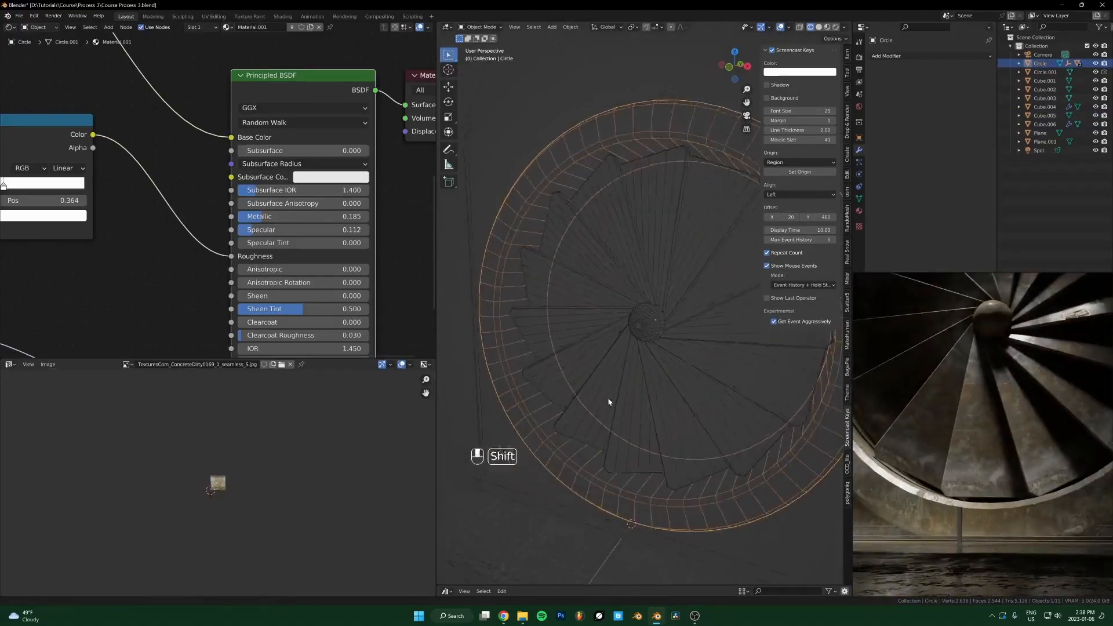
pyautogui.click(895, 57)
pyautogui.press('b')
pyautogui.hotkey('ctrl', 'a')
pyautogui.press('s')
pyautogui.moveTo(950, 103)
pyautogui.mouseDown()
pyautogui.moveTo(916, 103)
pyautogui.moveTo(948, 104)
pyautogui.mouseUp()
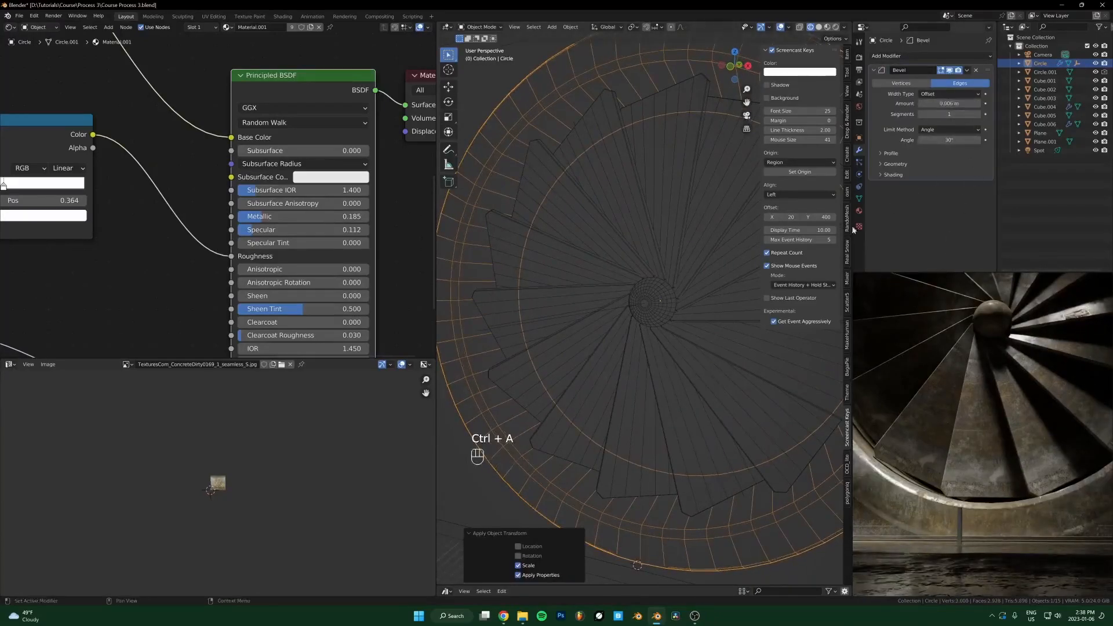
# Shade the fan ring auto smooth, set its Auto Smooth angle to about 20.1° and check its edges in the render
pyautogui.rightClick(542, 303)
pyautogui.click(519, 303)
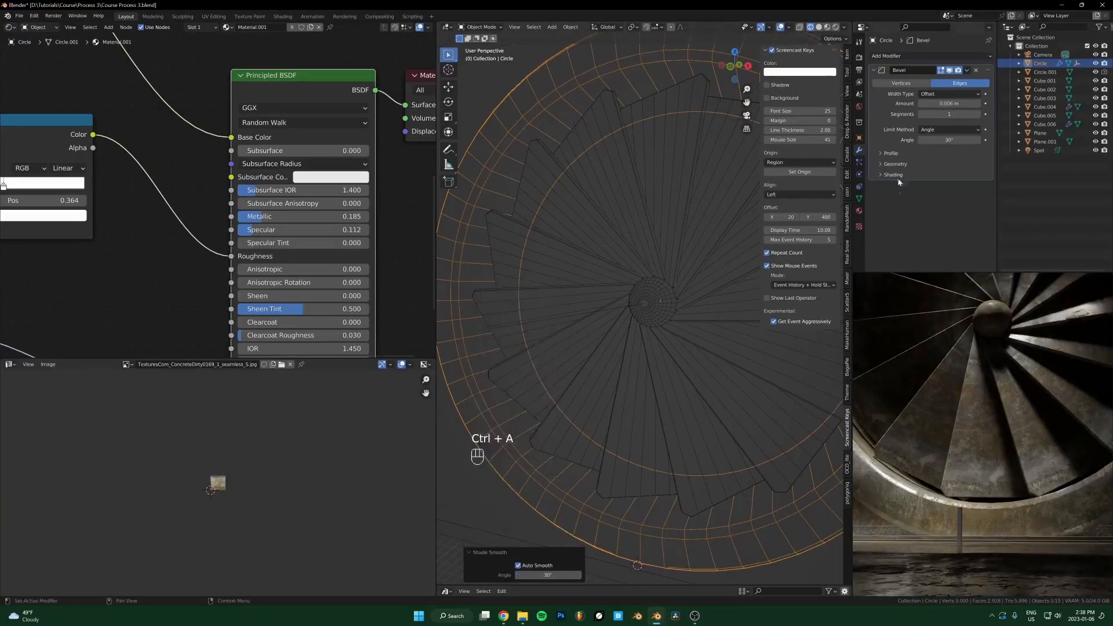
pyautogui.click(859, 200)
pyautogui.click(887, 219)
pyautogui.scroll(-1, 887, 219)
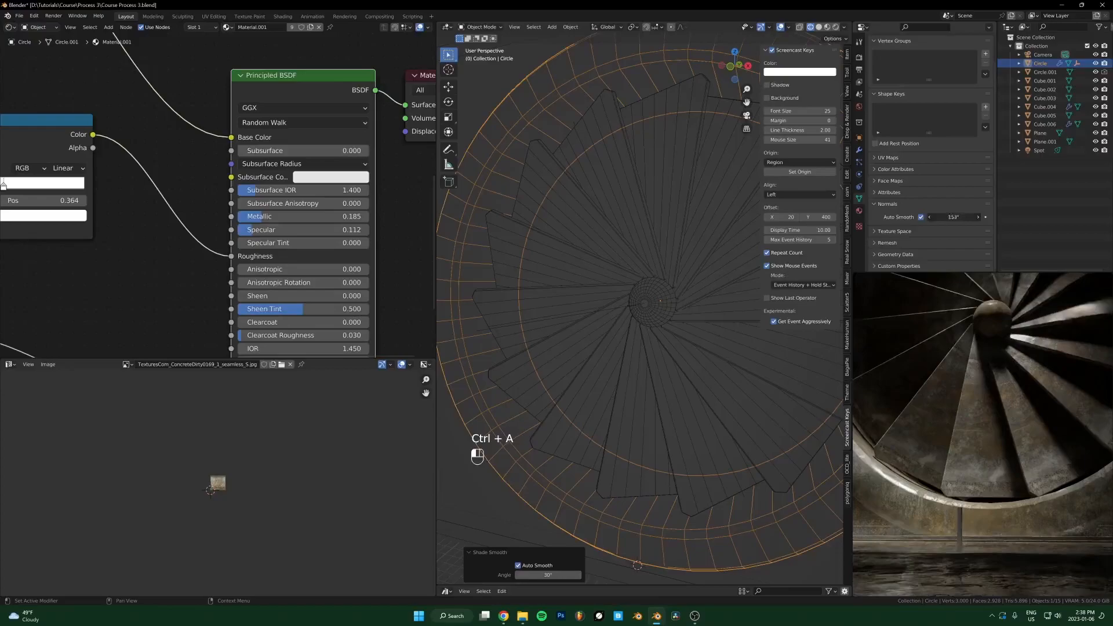
pyautogui.moveTo(953, 217); pyautogui.dragTo(710, 217)
pyautogui.moveTo(953, 217); pyautogui.dragTo(935, 221)
pyautogui.scroll(3, 950, 479)
pyautogui.keyDown('shift'); pyautogui.moveTo(950, 478); pyautogui.dragTo(1088, 371, button='middle'); pyautogui.keyUp('shift')
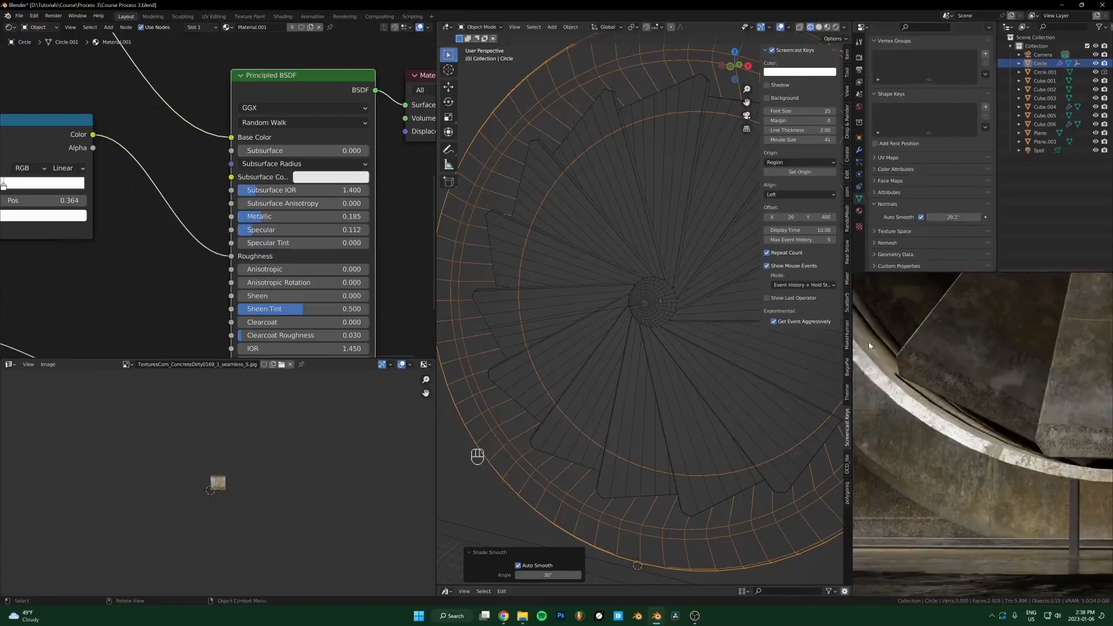
pyautogui.scroll(4, 848, 344)
pyautogui.scroll(4, 986, 460)
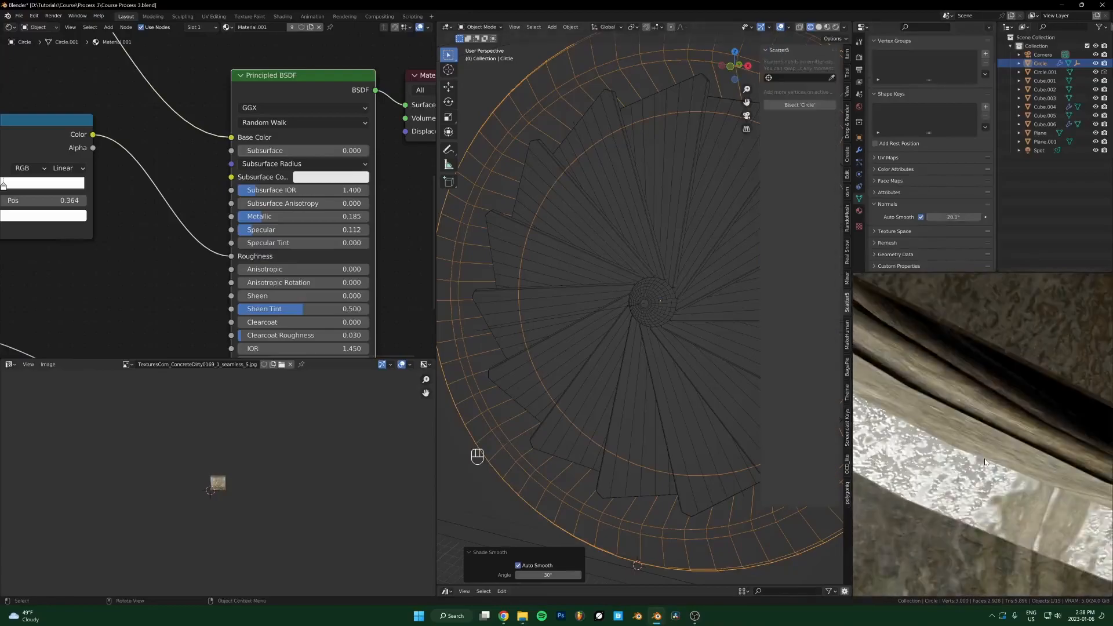
pyautogui.scroll(-4, 988, 464)
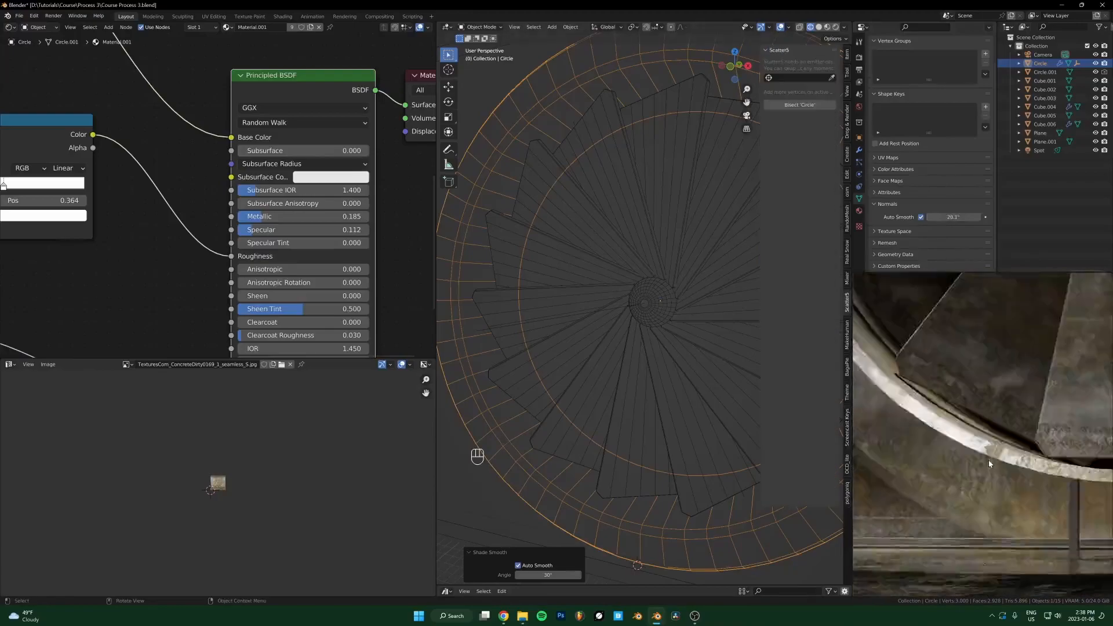
pyautogui.scroll(-5, 991, 458)
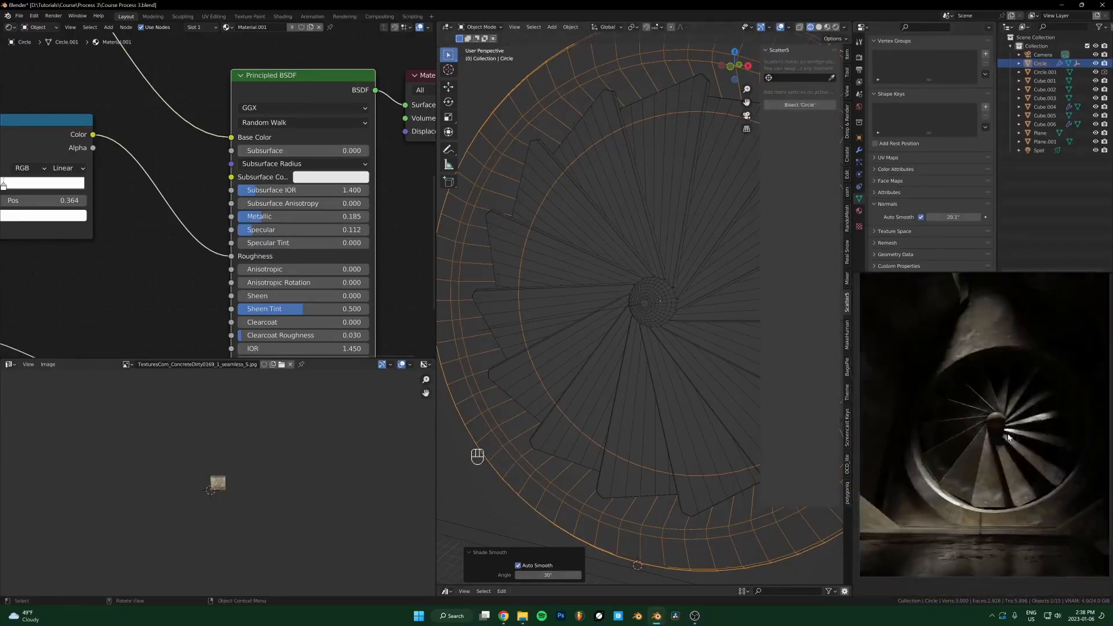